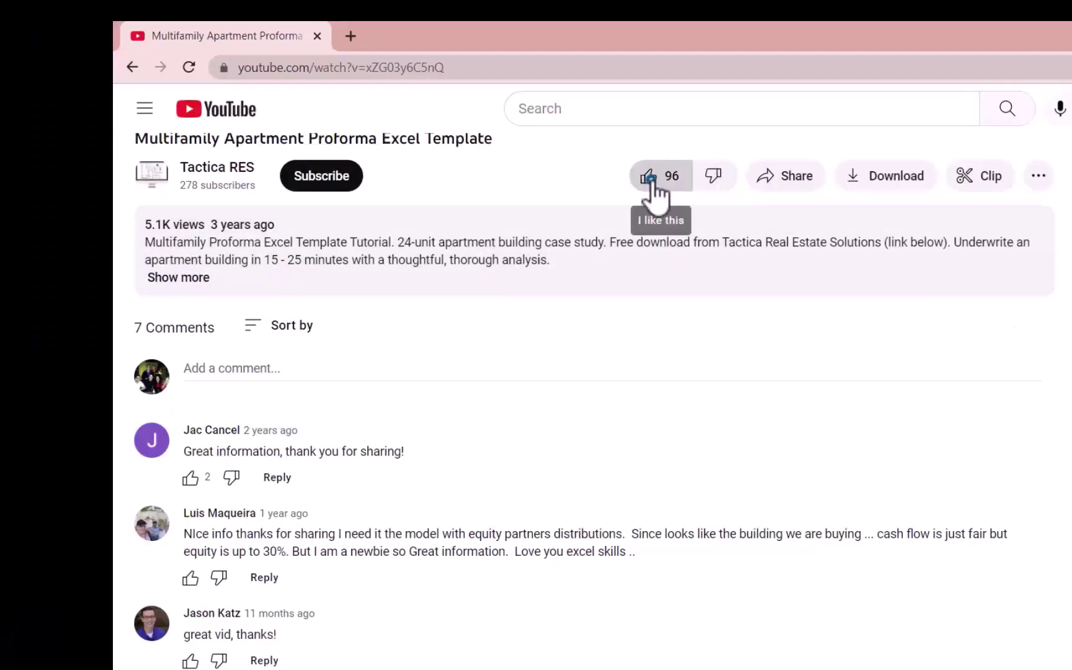
# Step: Subscribe to the video's channel and bring up its notification options
pyautogui.click(341, 179)
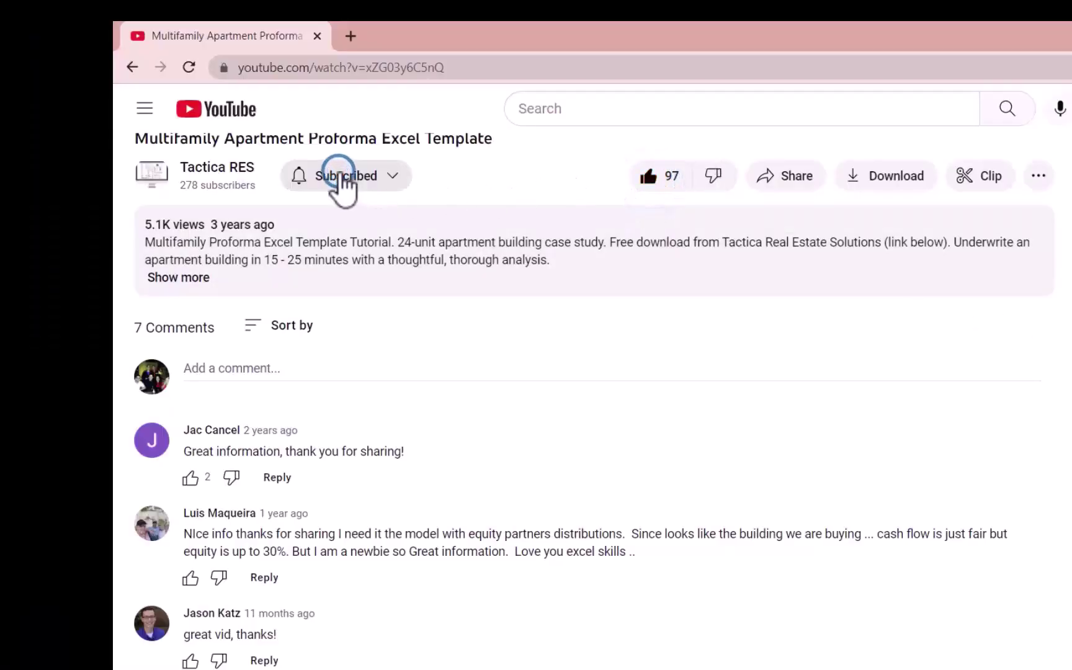
pyautogui.click(393, 179)
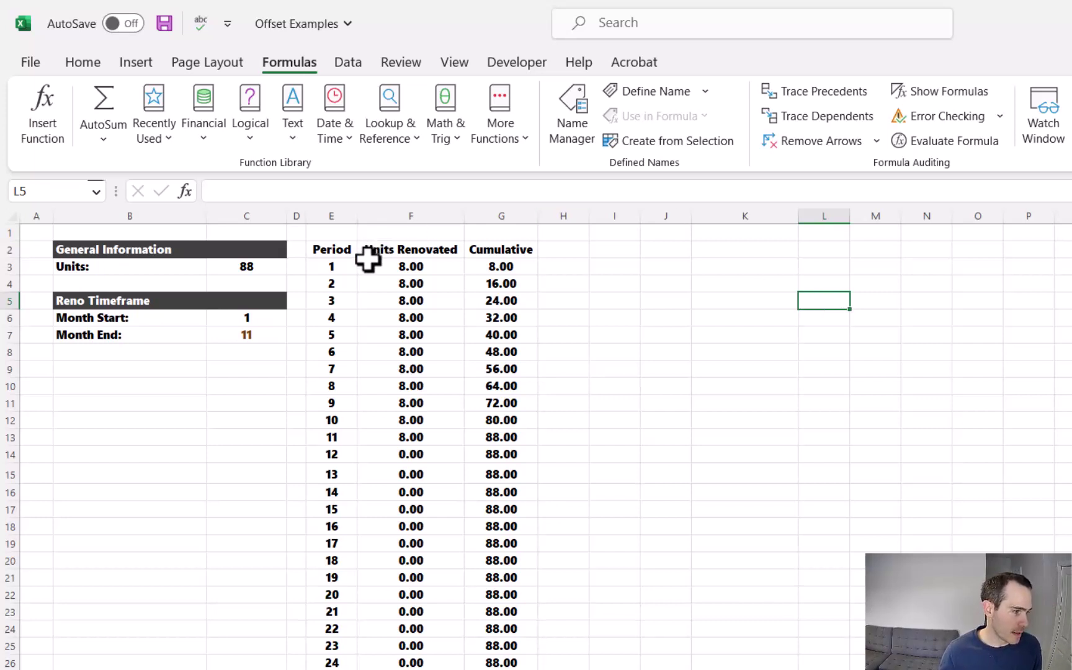
# Step: Highlight the Period, Units Renovated and Cumulative columns, then select E2:G13 through period 11
pyautogui.moveTo(344, 267); pyautogui.dragTo(339, 440)
pyautogui.moveTo(412, 267); pyautogui.dragTo(410, 437)
pyautogui.click(496, 271)
pyautogui.moveTo(497, 271); pyautogui.dragTo(496, 283)
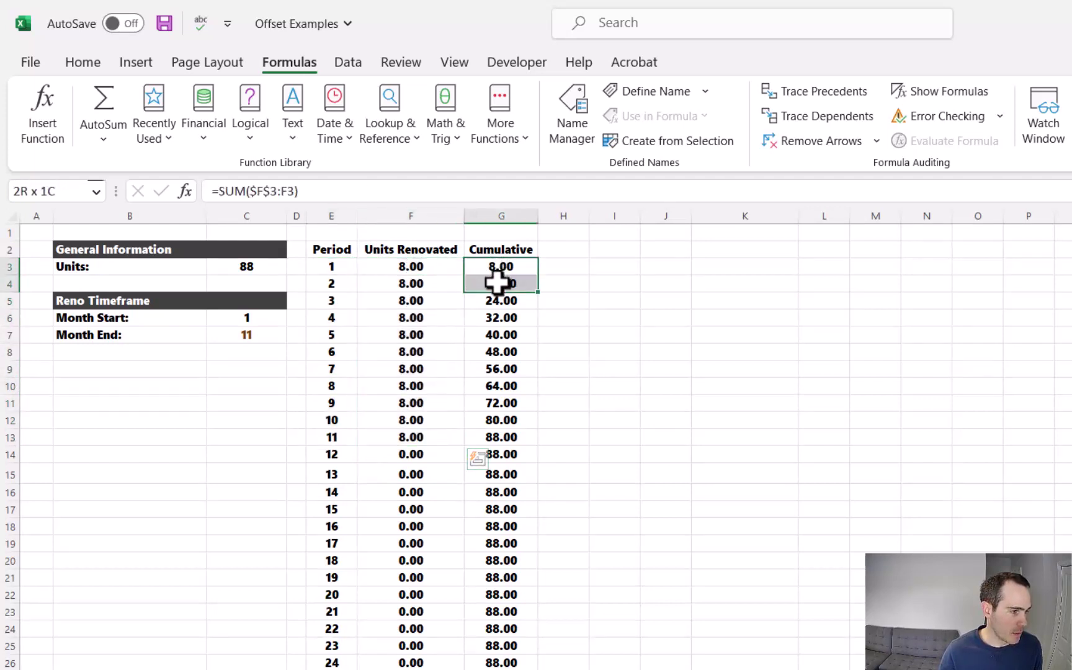
pyautogui.moveTo(497, 282); pyautogui.dragTo(496, 285)
pyautogui.moveTo(331, 454); pyautogui.dragTo(504, 454)
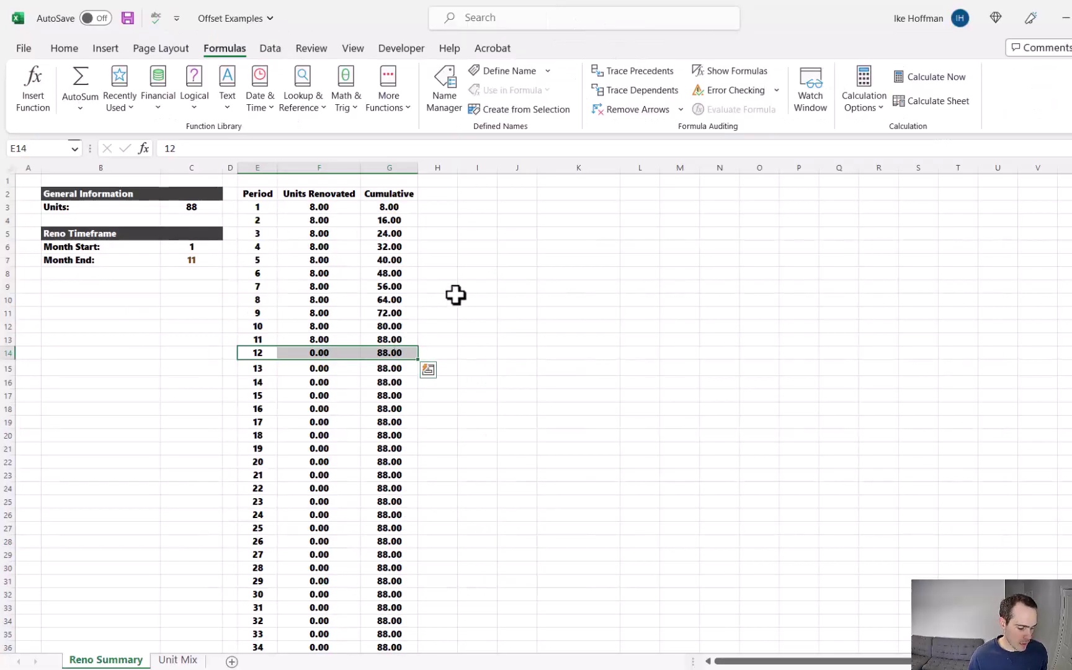
pyautogui.click(478, 285)
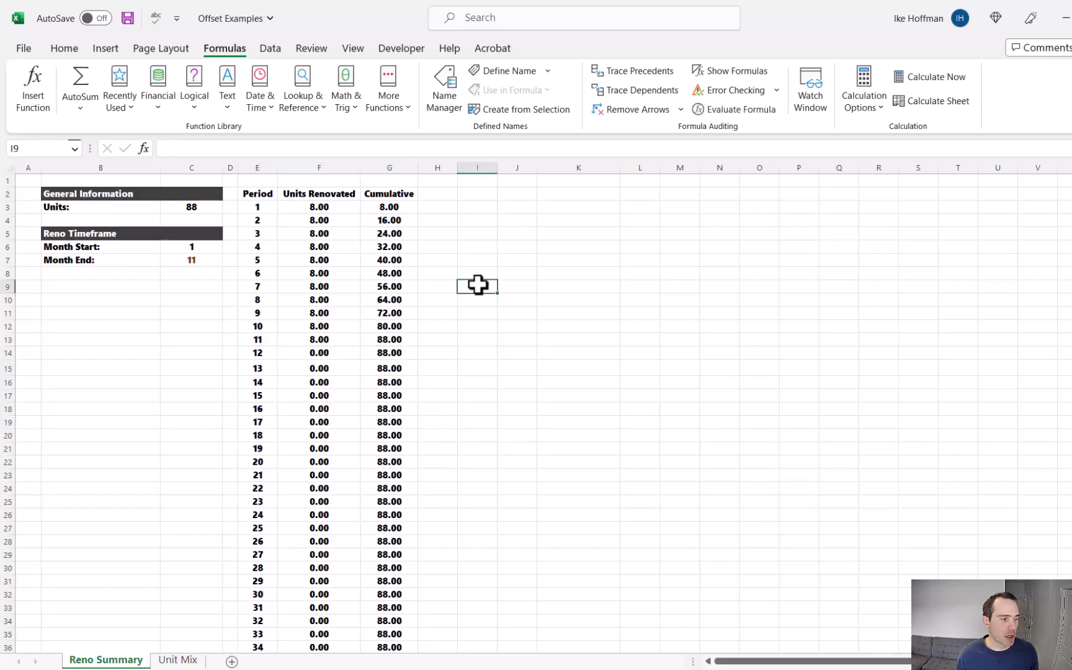
pyautogui.moveTo(249, 193); pyautogui.dragTo(397, 346)
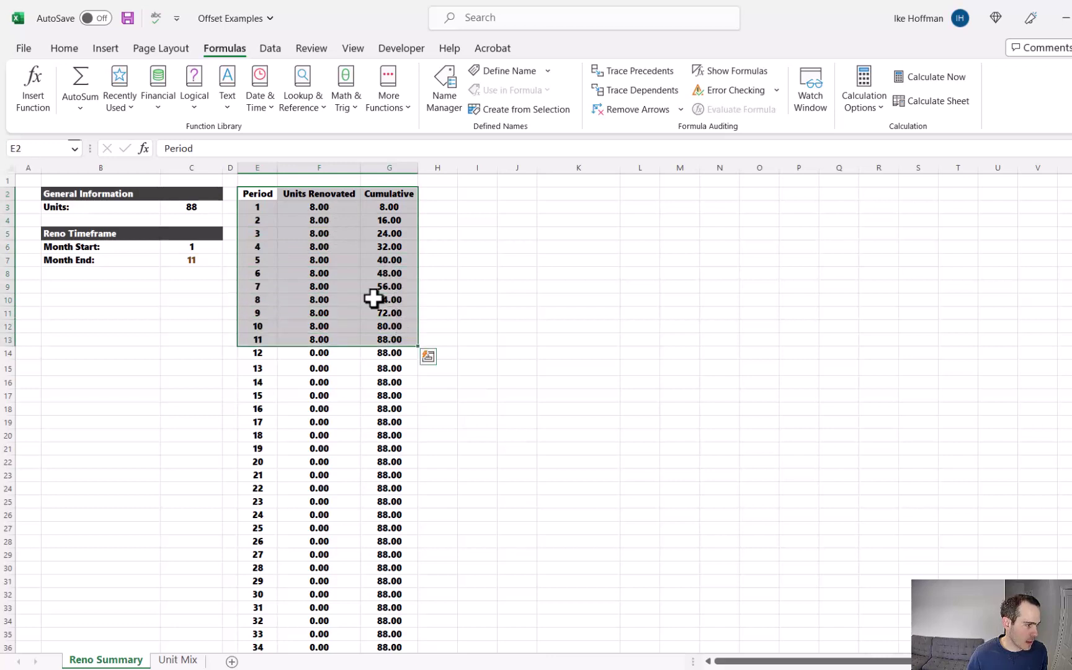
# Step: Insert the recommended Clustered Column chart with a Cumulative line
pyautogui.click(107, 50)
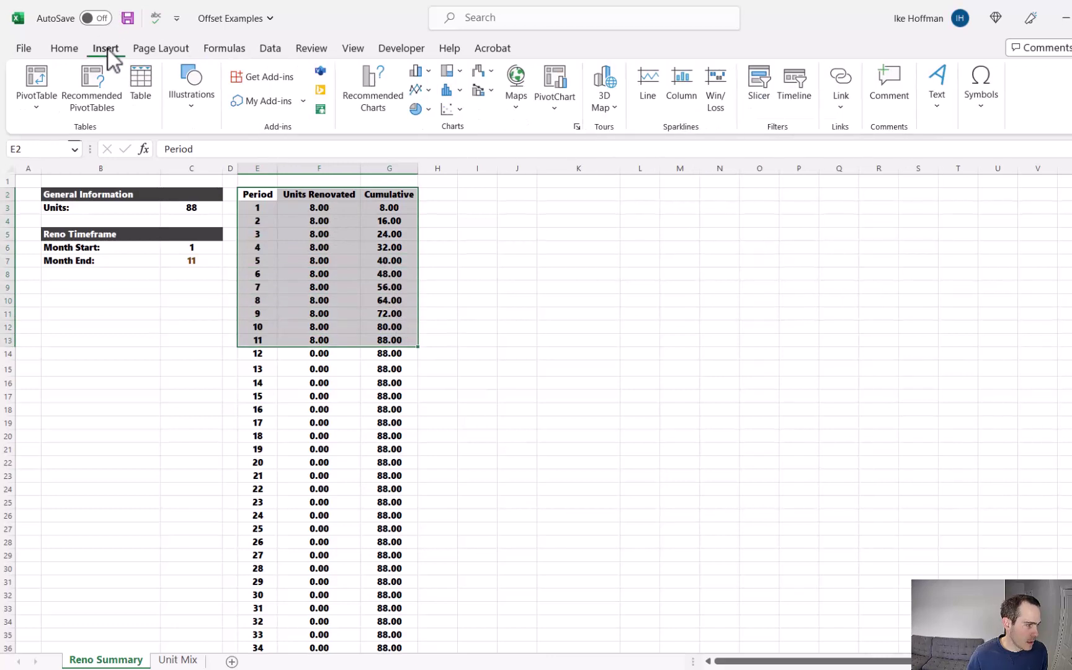
pyautogui.click(366, 87)
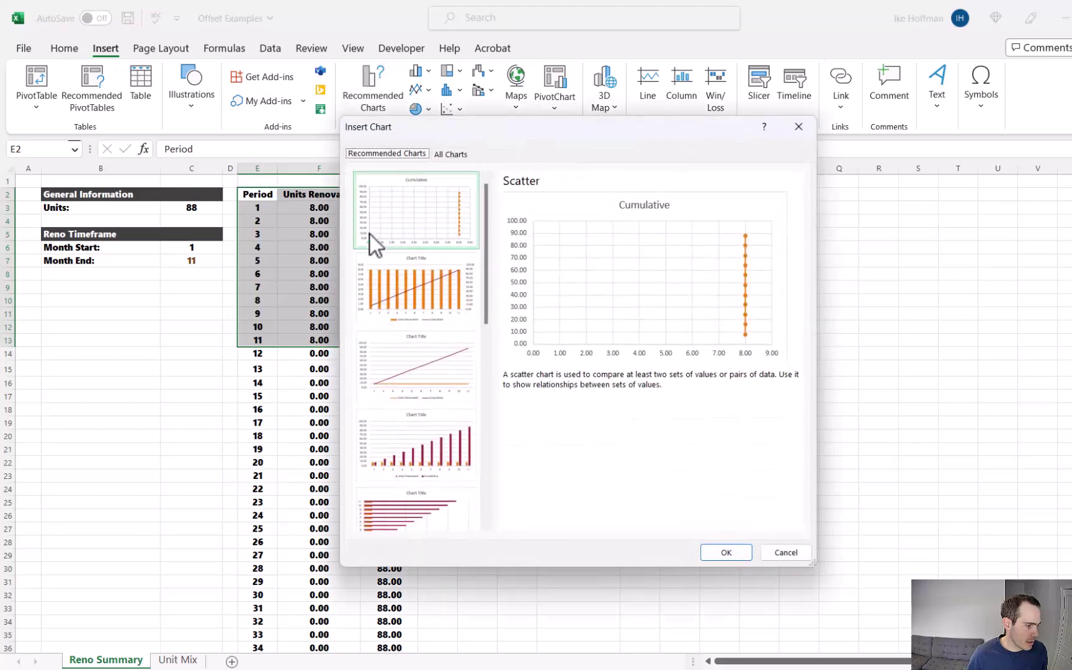
pyautogui.click(400, 285)
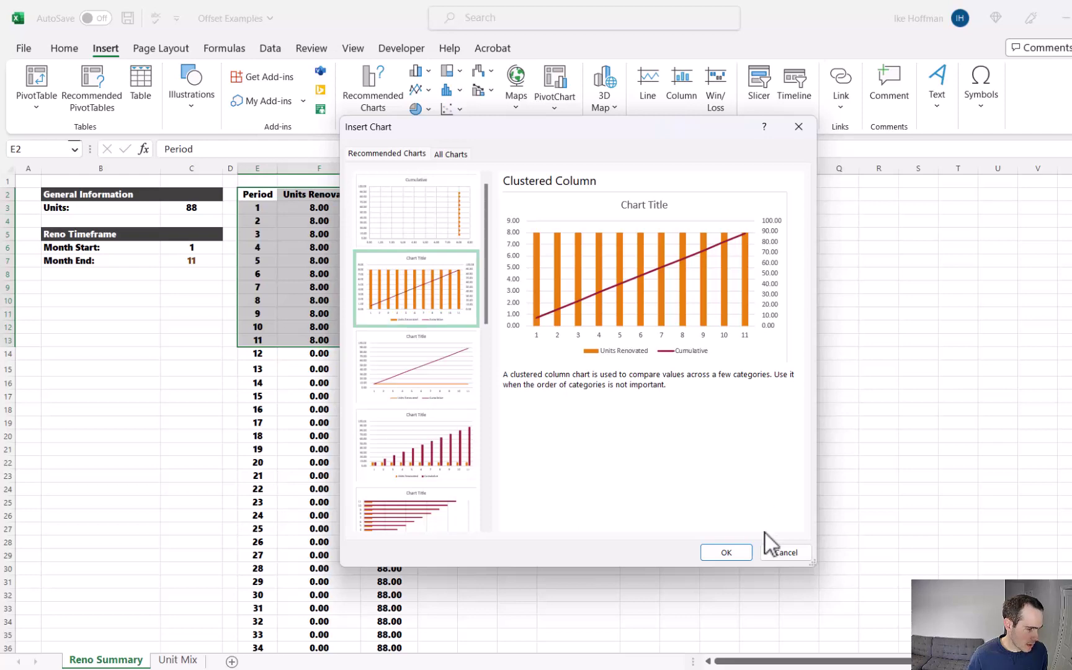
pyautogui.click(730, 552)
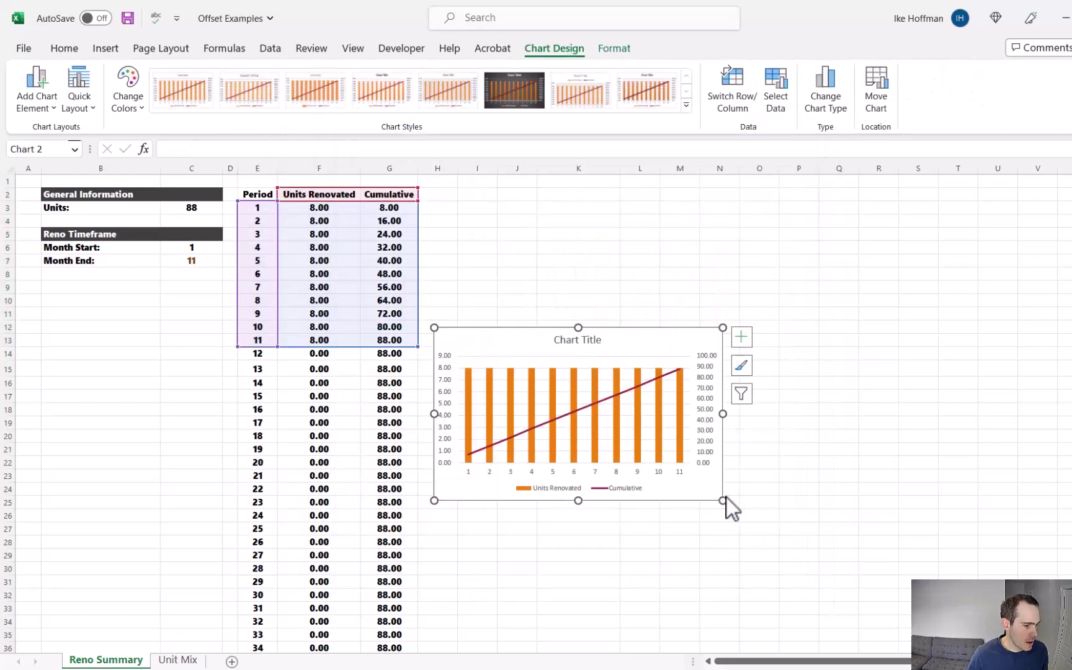
# Step: Enlarge the chart and move it up beside the table
pyautogui.moveTo(722, 499); pyautogui.dragTo(763, 515)
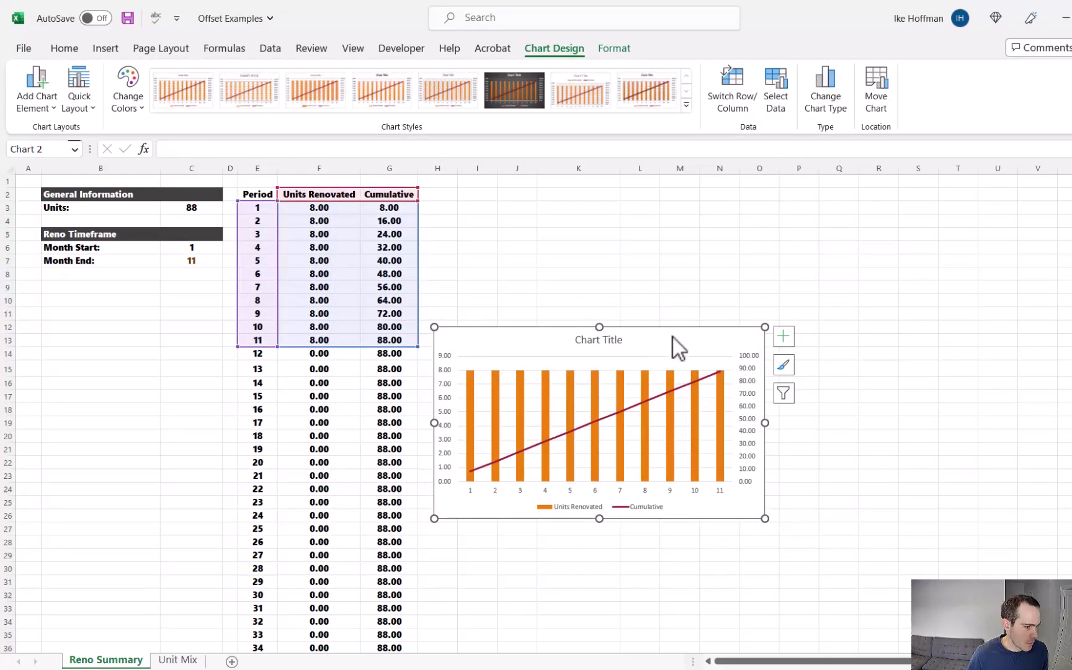
pyautogui.moveTo(673, 338); pyautogui.dragTo(693, 248)
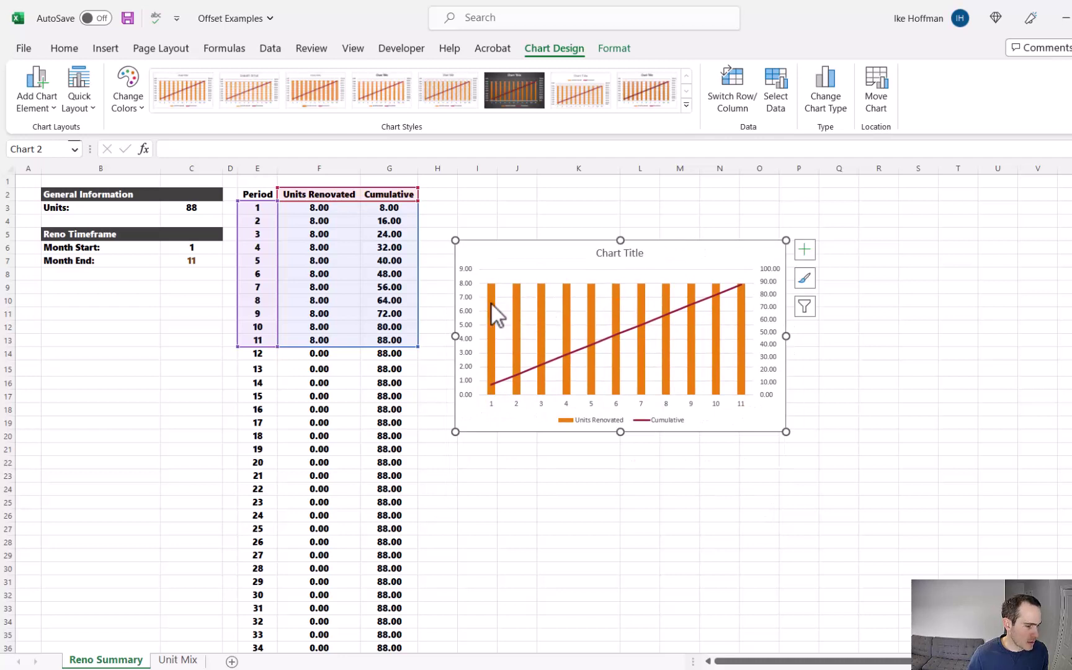
pyautogui.moveTo(491, 304)
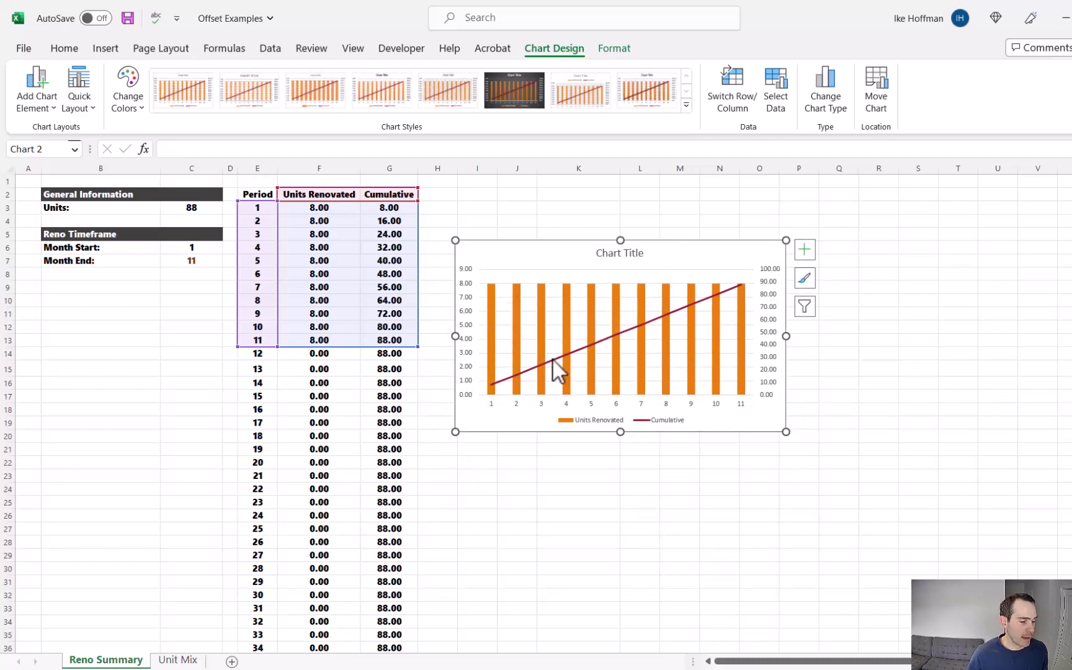
pyautogui.moveTo(554, 360)
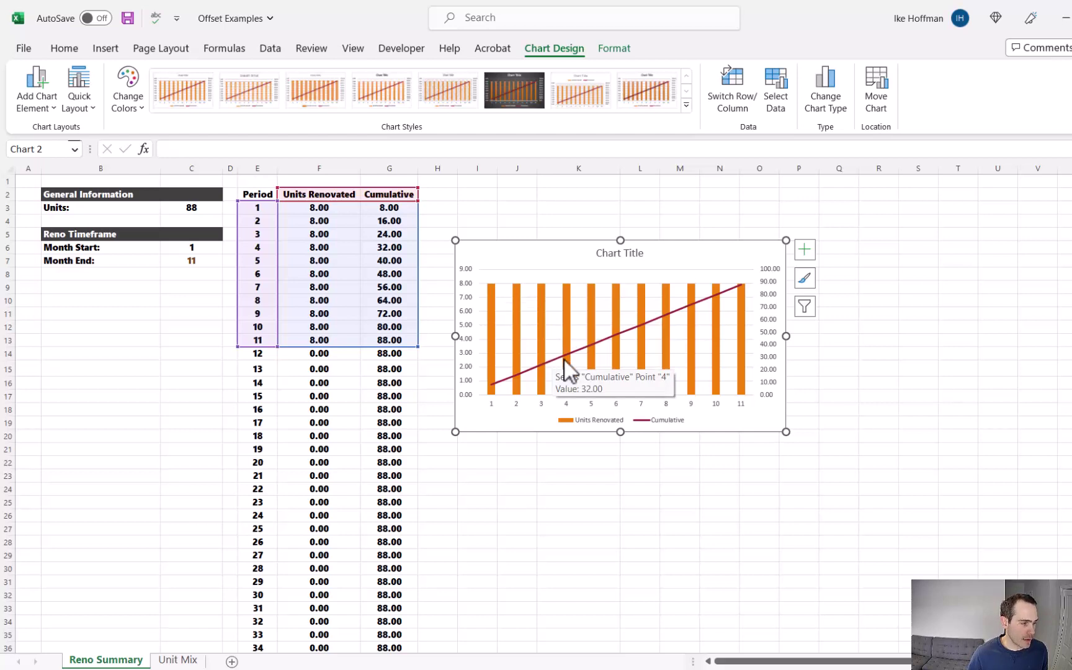
pyautogui.moveTo(740, 289)
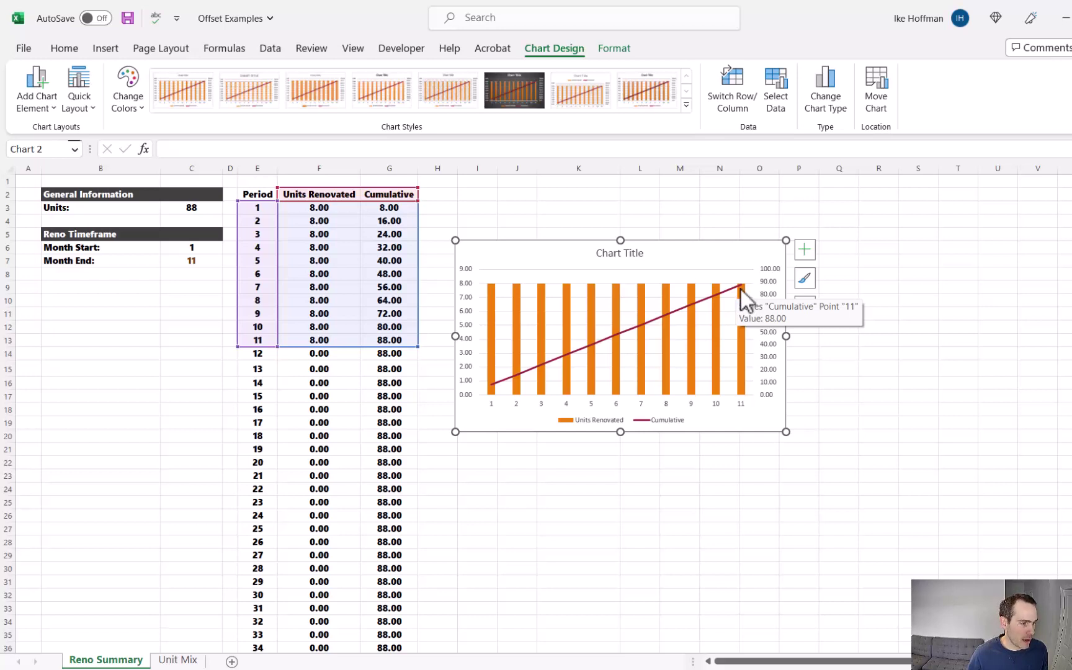
# Step: Change Month End in C7 from 11 to 20
pyautogui.press('Escape')
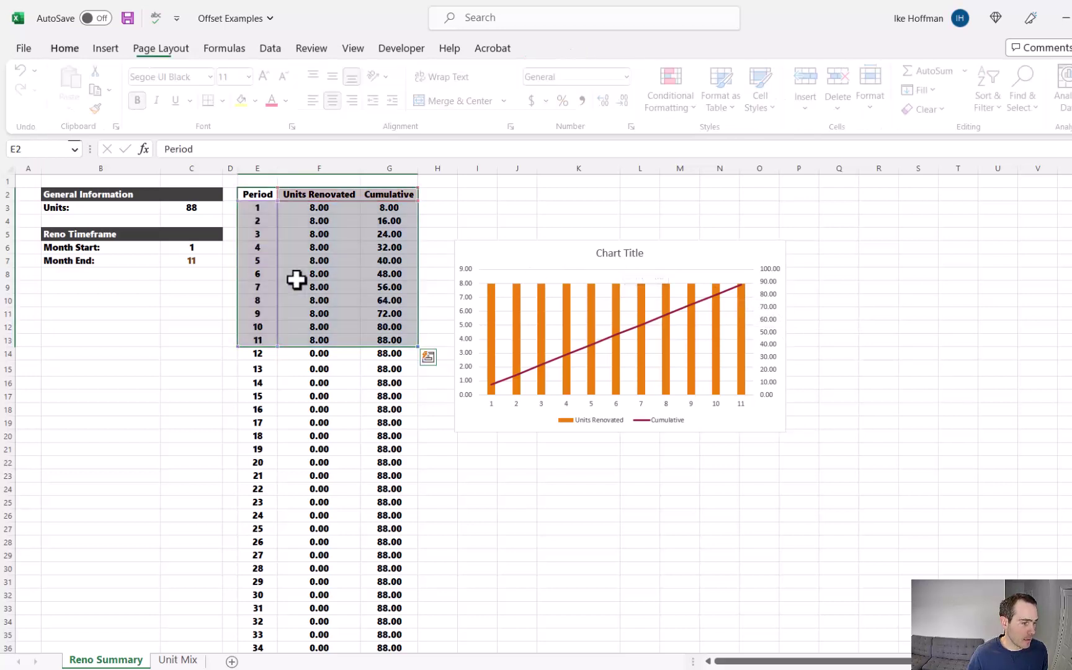
pyautogui.click(193, 261)
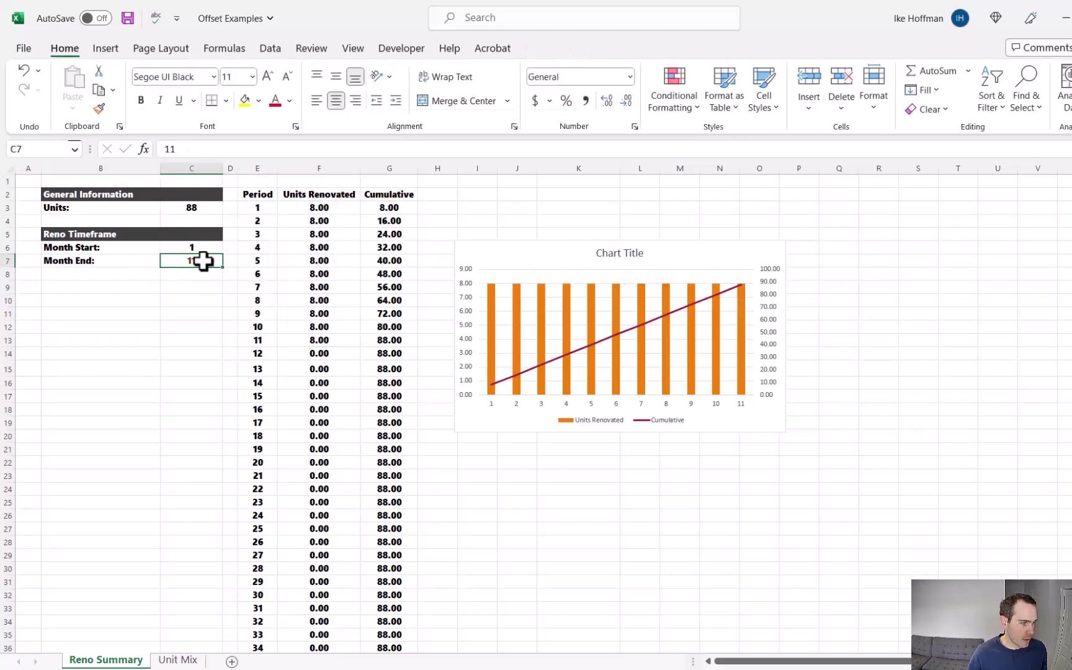
pyautogui.write('20')
pyautogui.press('Return')
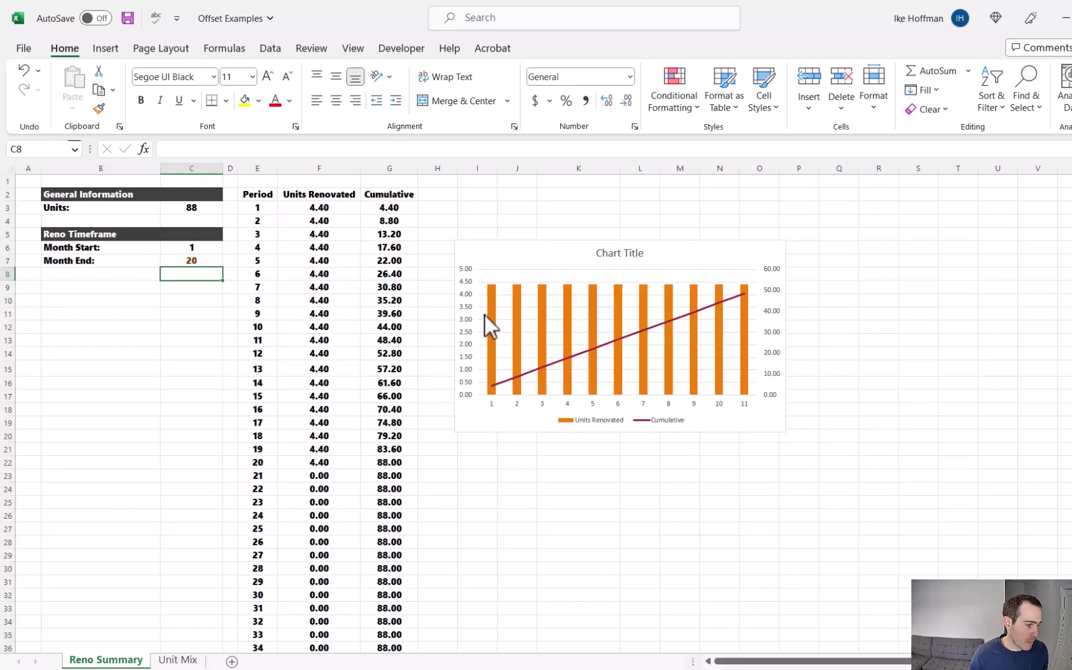
pyautogui.moveTo(711, 308)
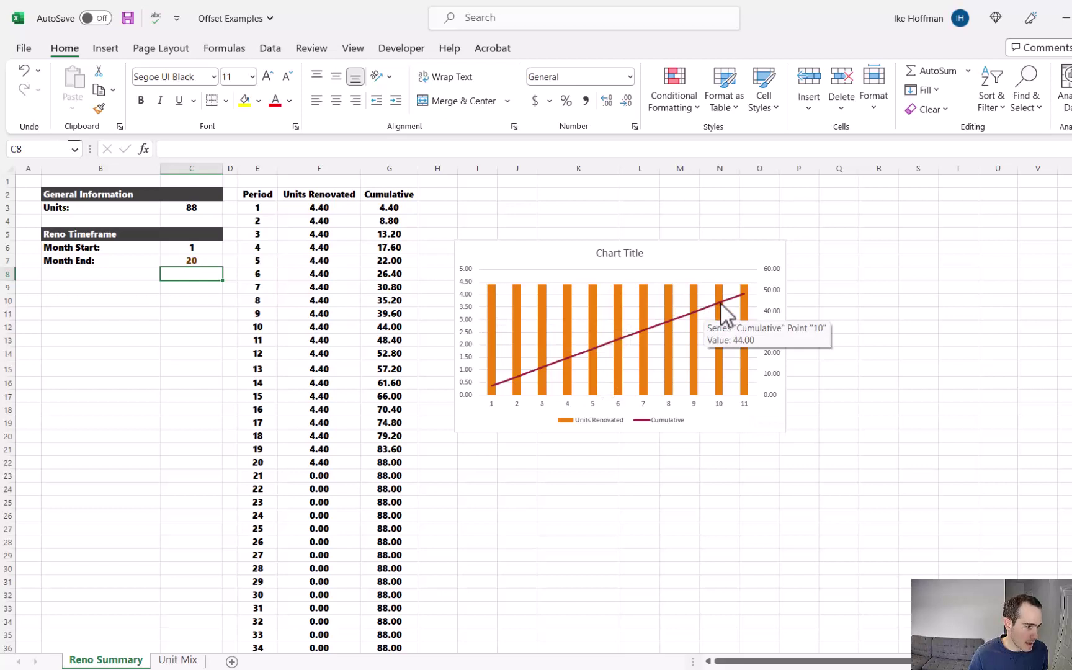
# Step: Change Month End to 6, spreading 14.67 units over periods 1–6
pyautogui.click(202, 260)
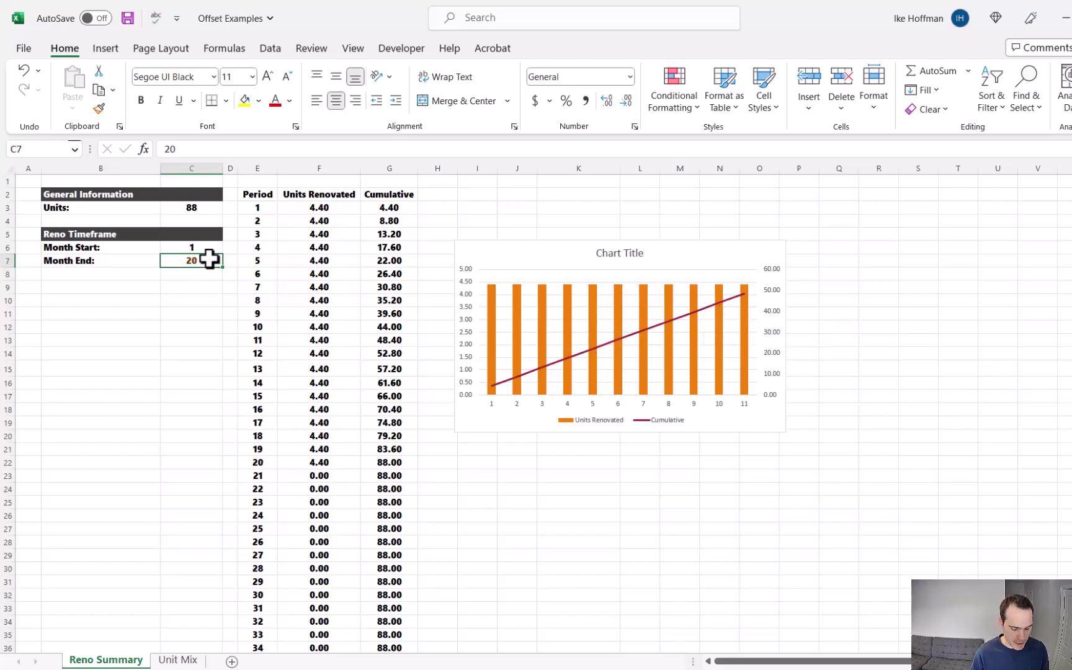
pyautogui.write('6')
pyautogui.press('Return')
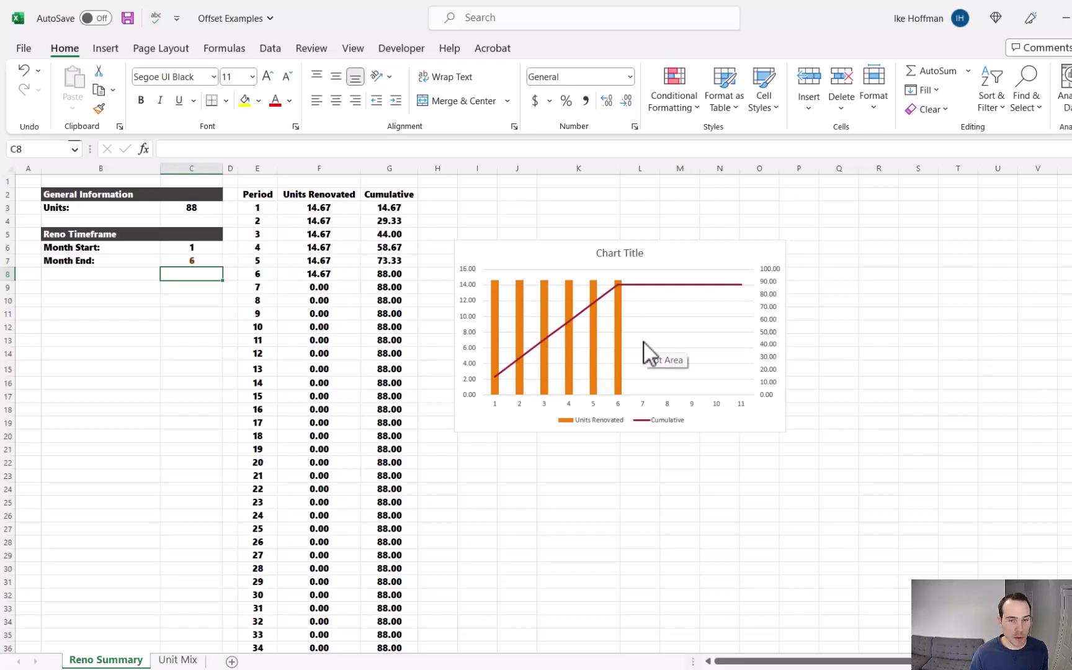
pyautogui.click(528, 232)
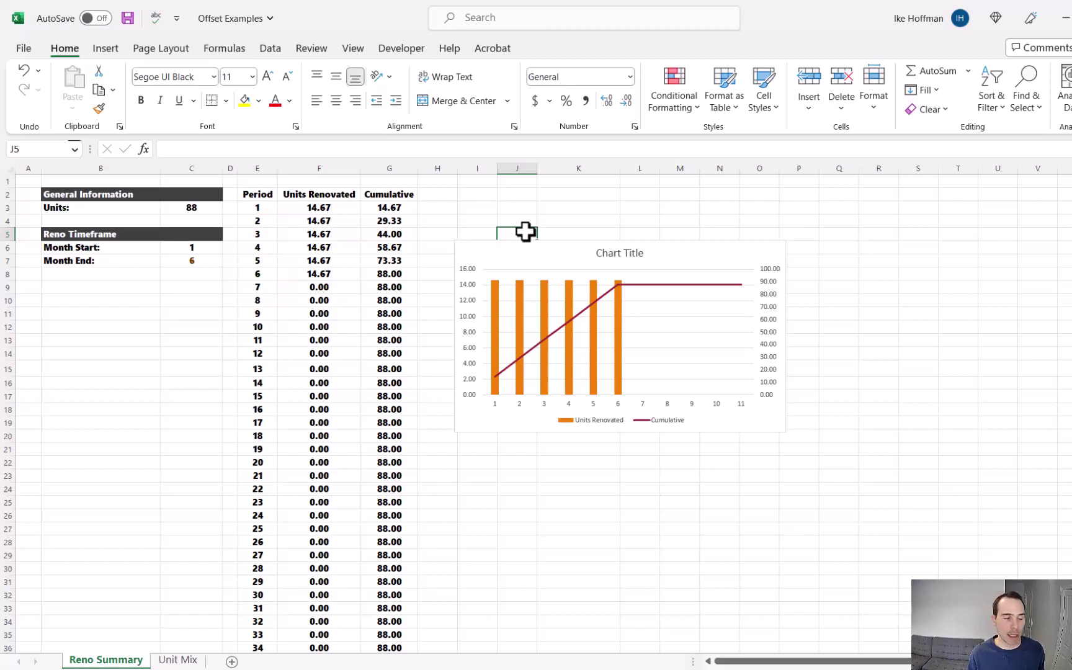
# Step: Define name Months as =OFFSET('Reno Summary'!$E$3,,,'Reno Summary'!$C$7) and check its range
pyautogui.click(216, 52)
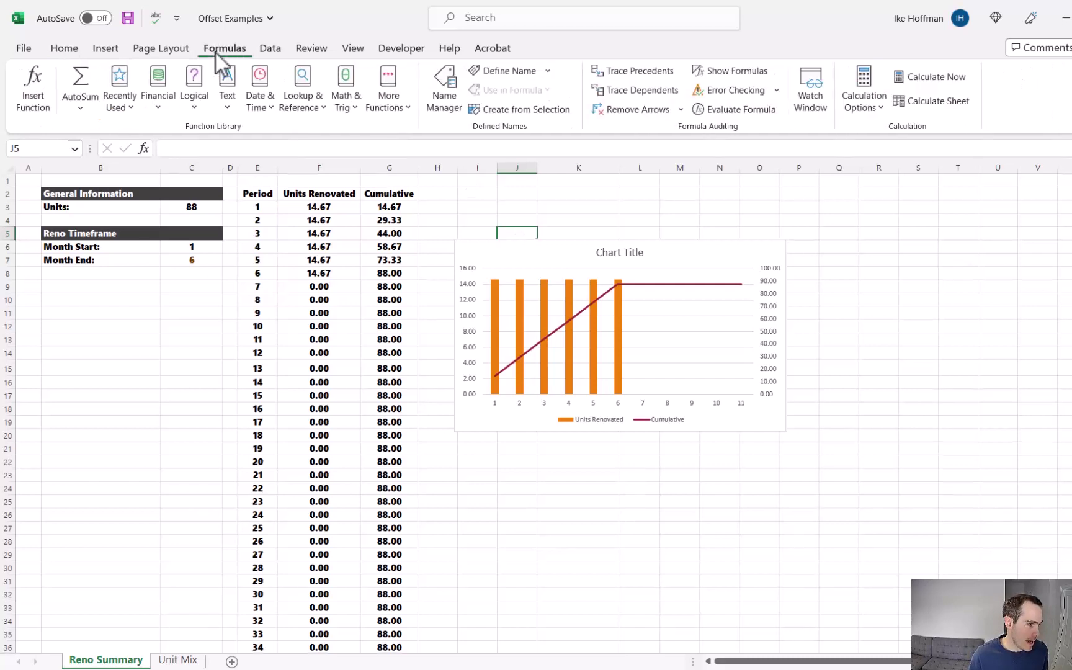
pyautogui.click(442, 96)
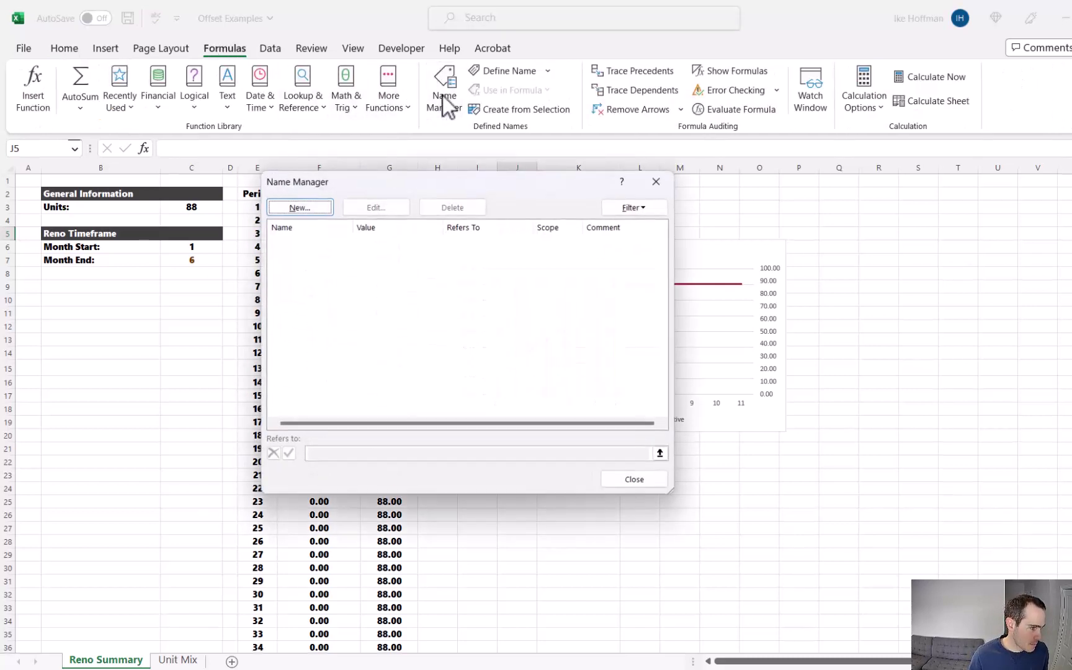
pyautogui.click(292, 210)
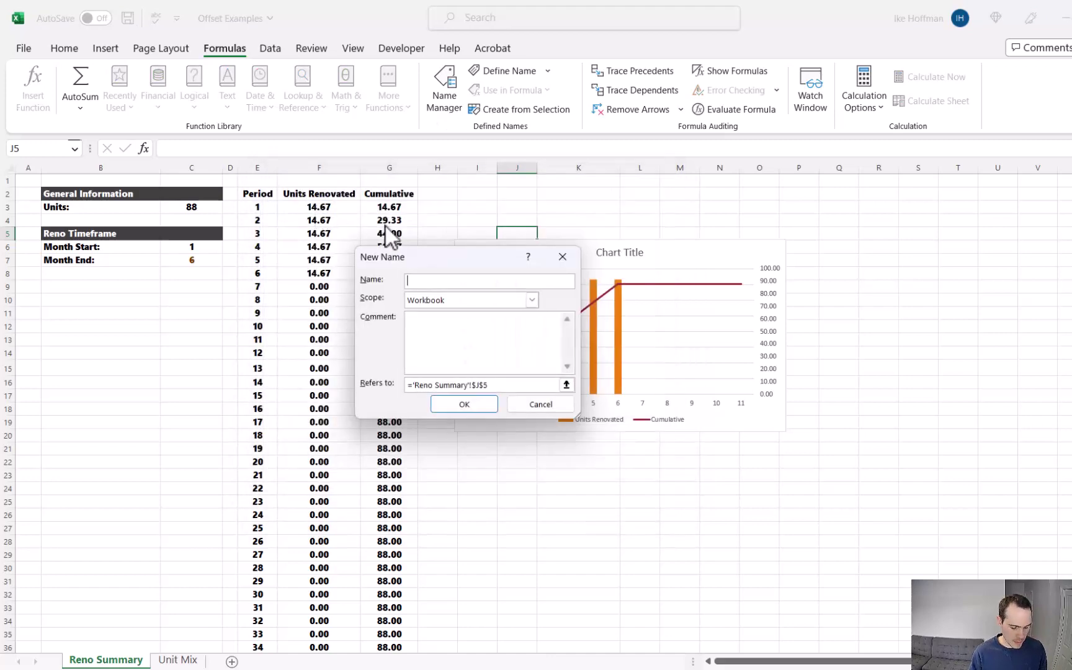
pyautogui.write('Months')
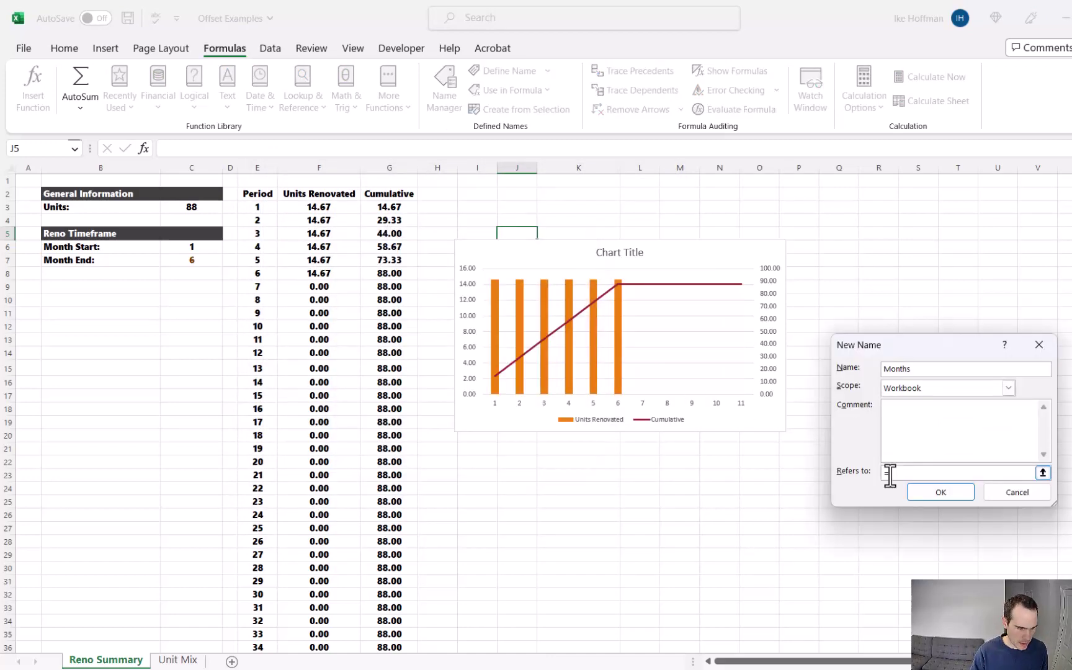
pyautogui.write('Offset(')
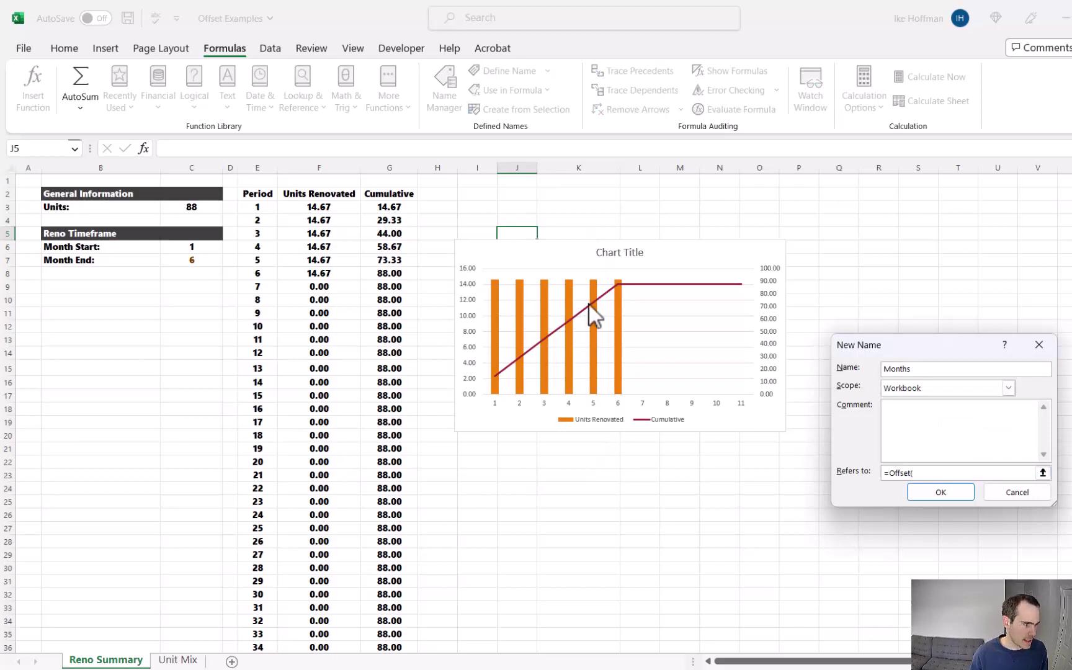
pyautogui.click(256, 206)
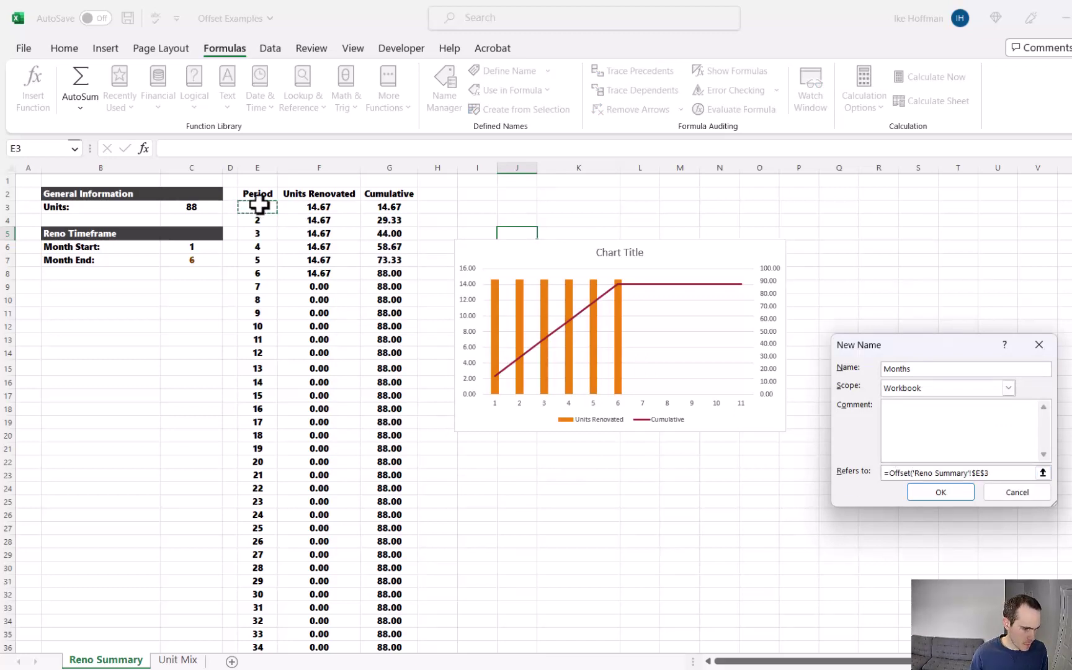
pyautogui.write(',')
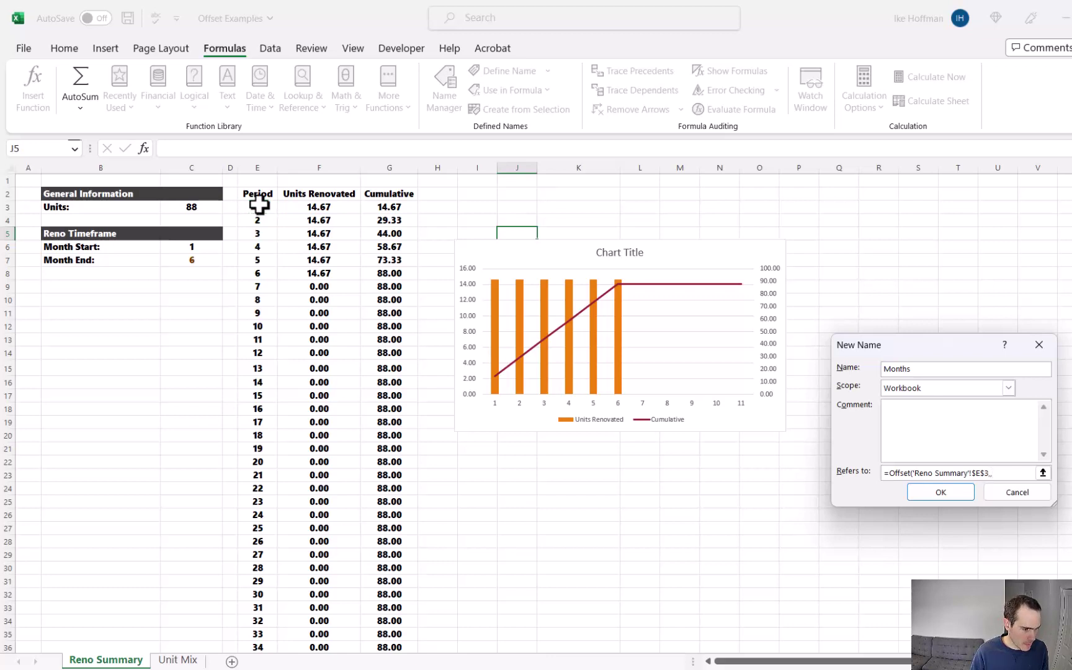
pyautogui.write(',')
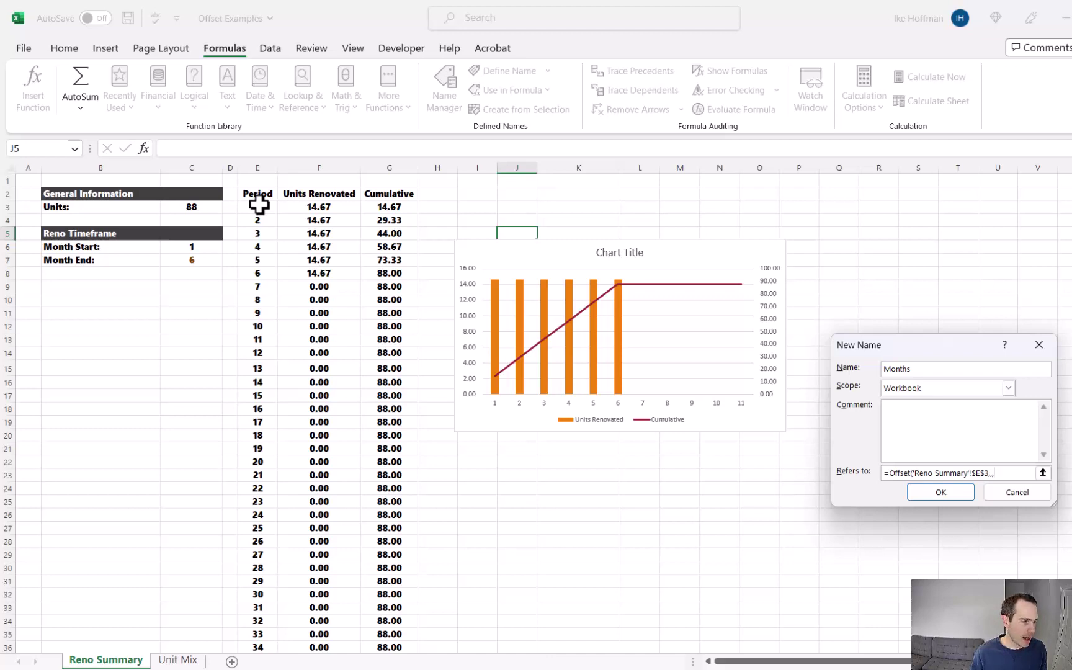
pyautogui.click(198, 260)
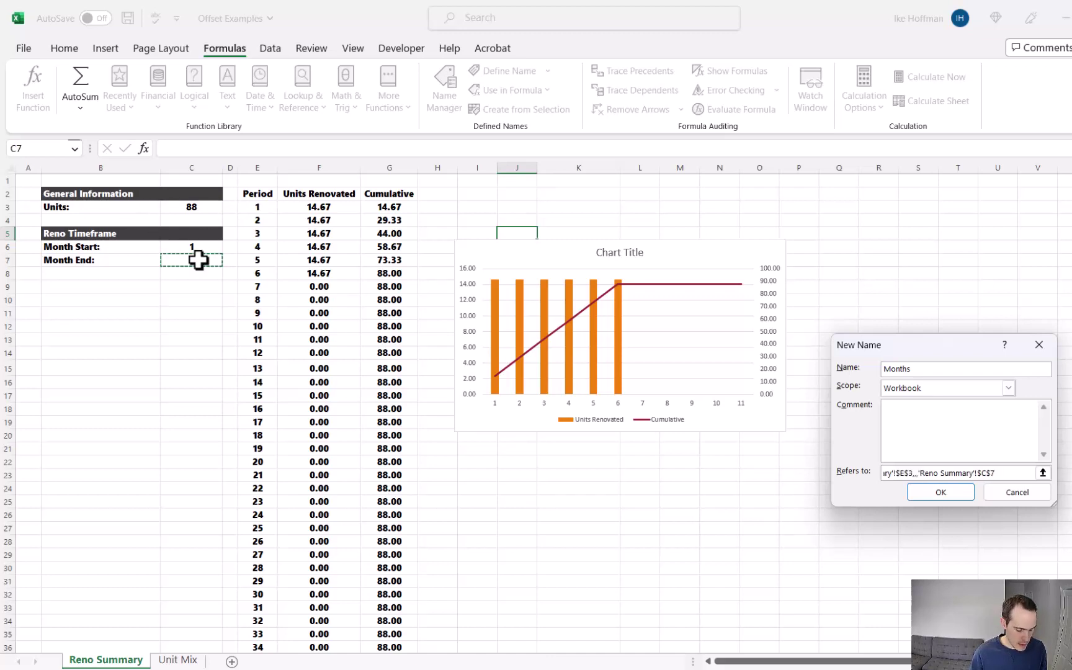
pyautogui.write(',)')
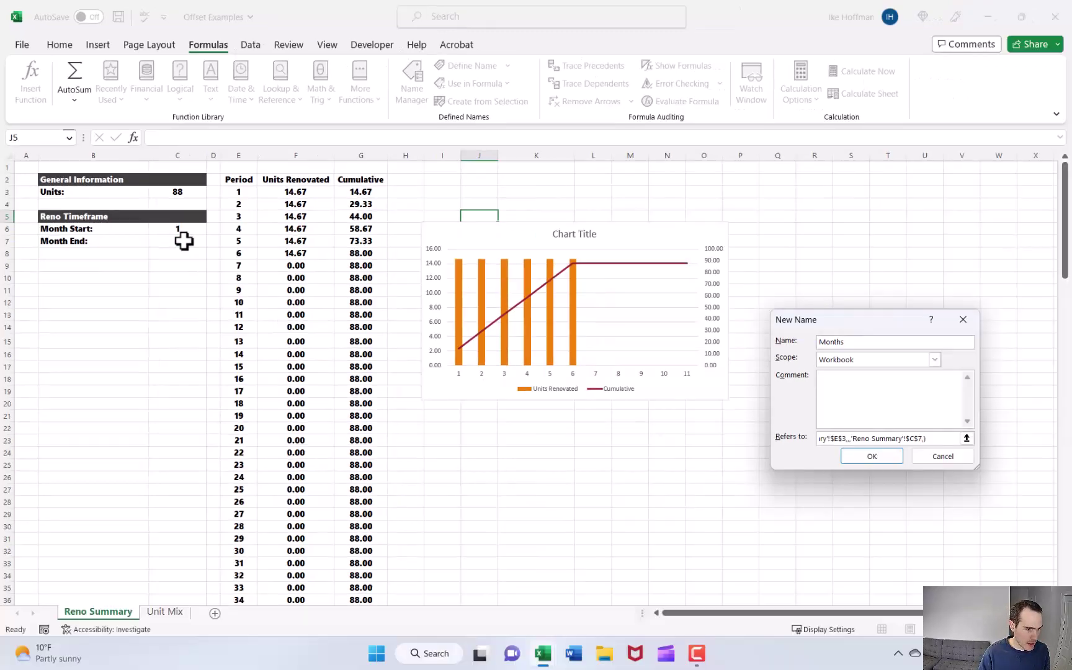
pyautogui.press('Return')
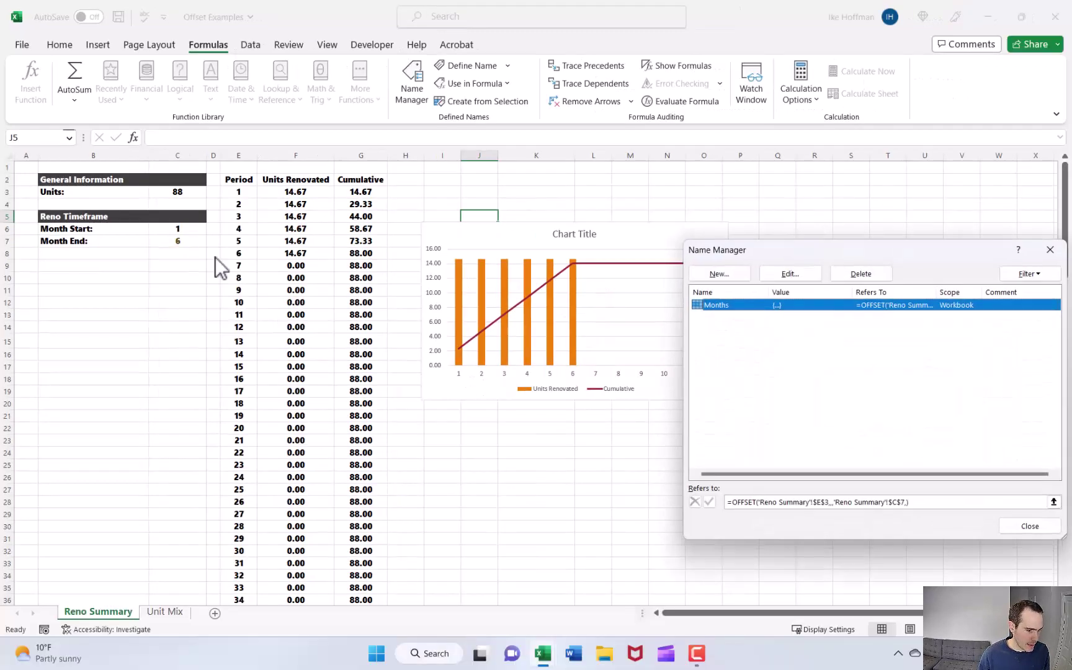
pyautogui.click(927, 502)
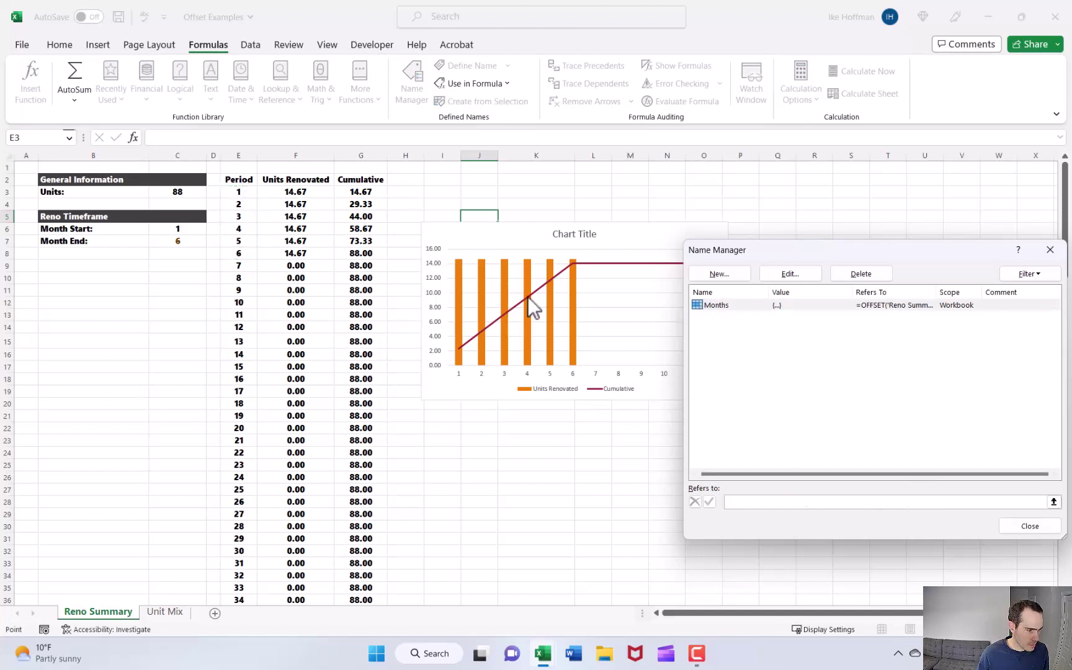
pyautogui.press('Return')
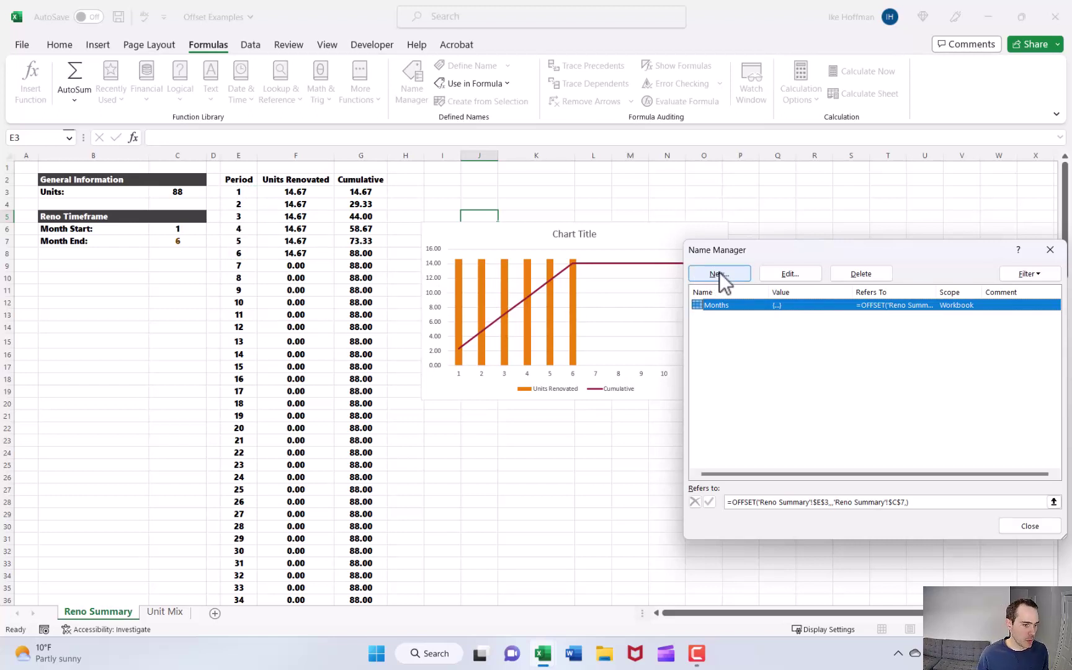
# Step: Define name Renovated as =OFFSET('Reno Summary'!$F$3,,,'Reno Summary'!$C$7) and check its cells
pyautogui.click(720, 271)
pyautogui.write('Renovated')
pyautogui.press('Tab')
pyautogui.press('Tab')
pyautogui.press('Tab')
pyautogui.write('=offset(')
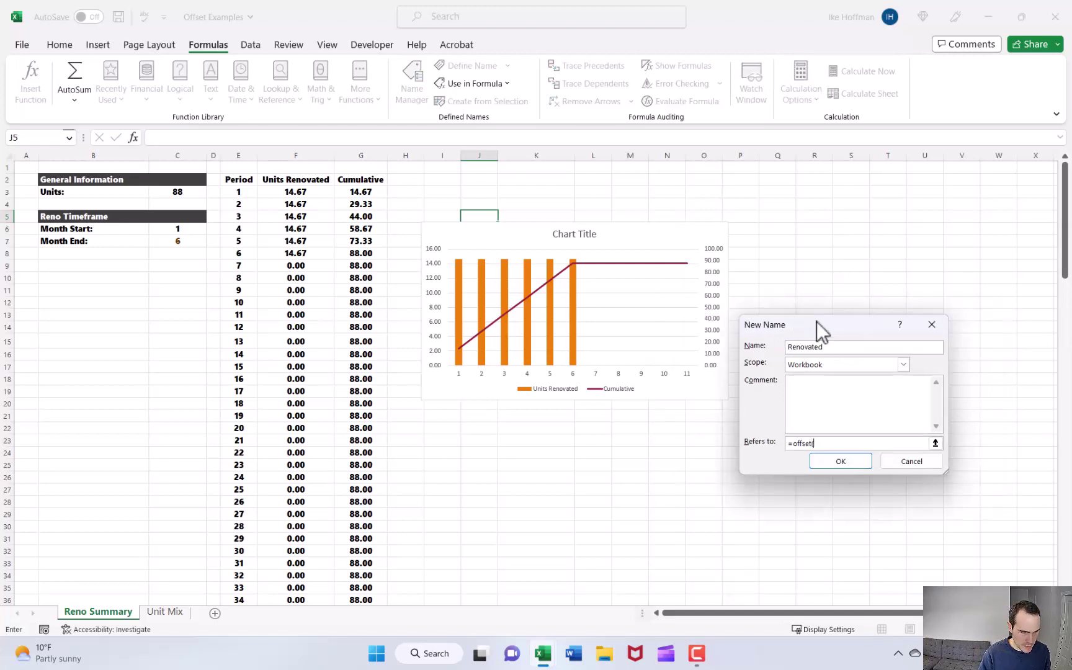
pyautogui.click(294, 188)
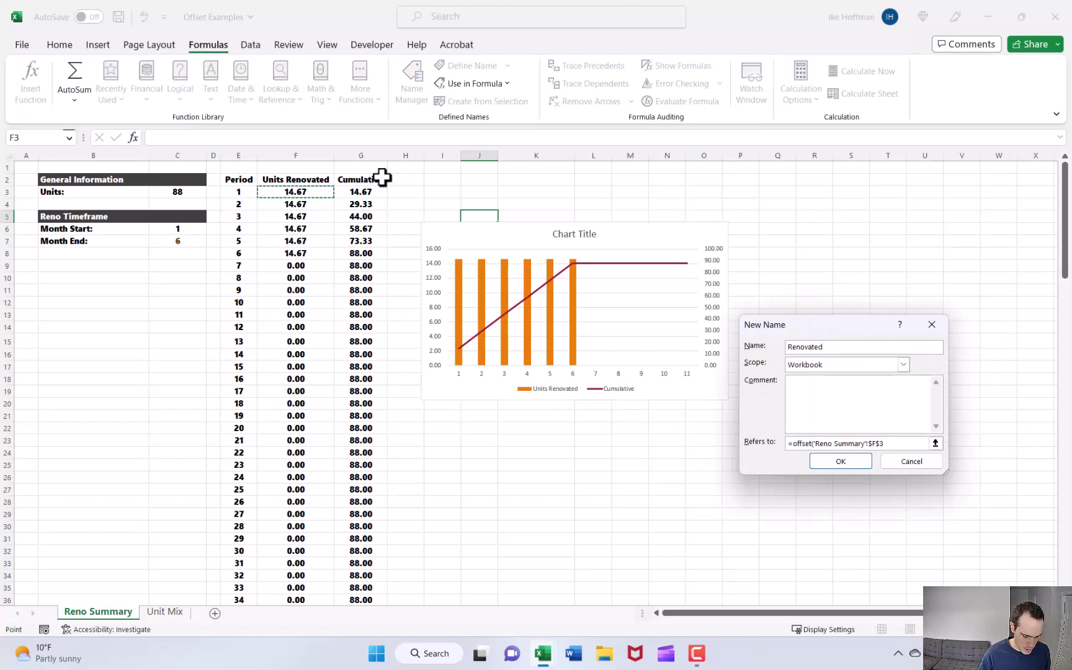
pyautogui.write(',')
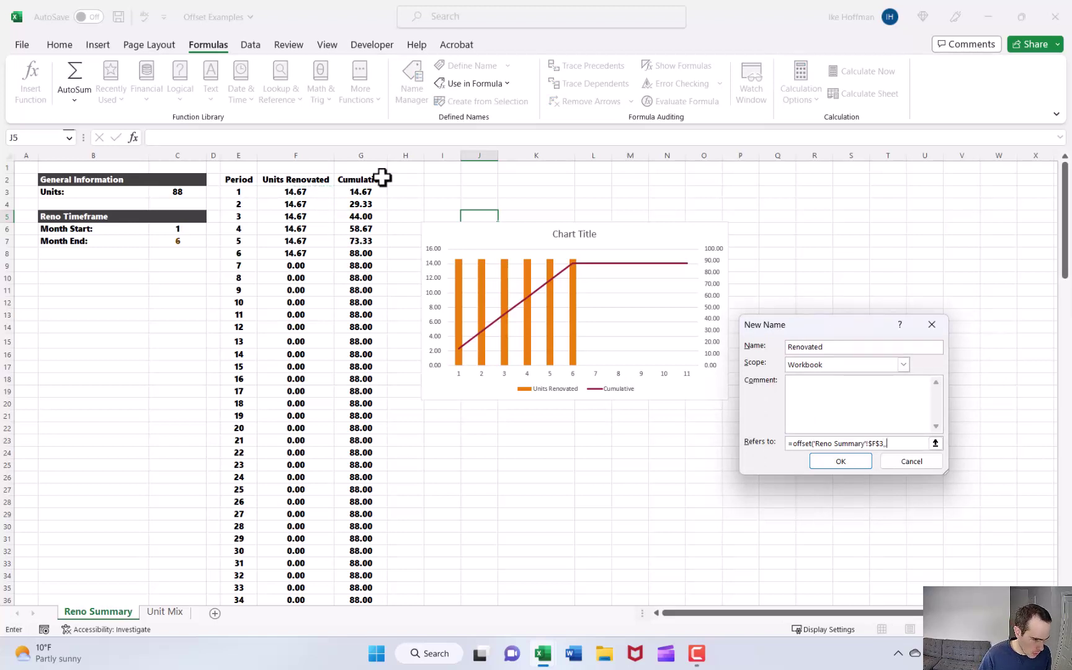
pyautogui.write(',')
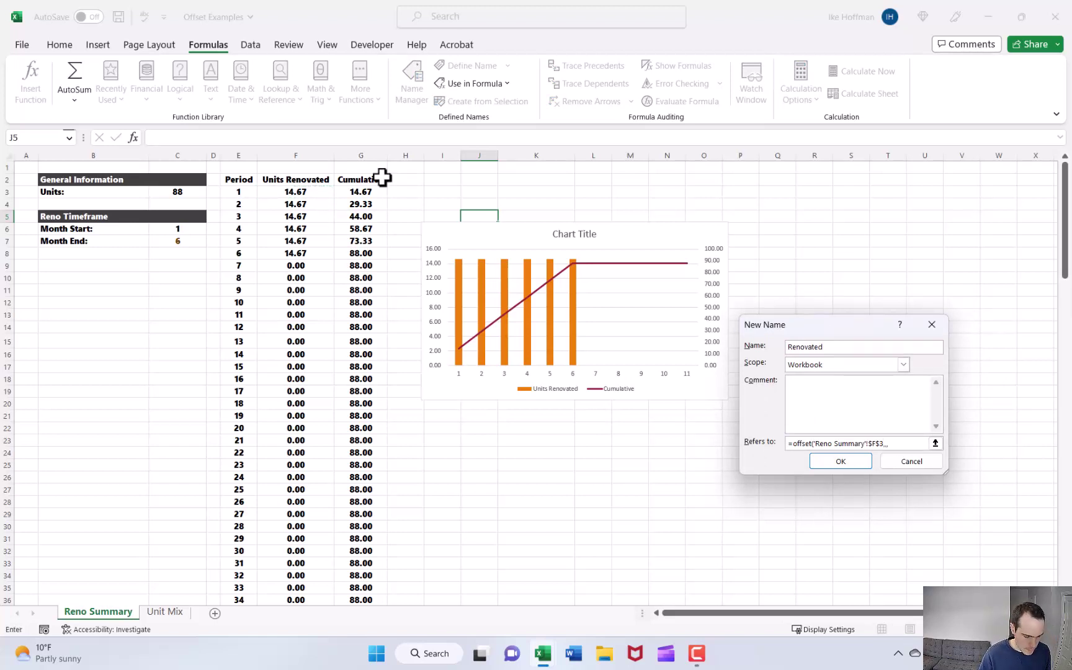
pyautogui.click(183, 241)
pyautogui.write(',,')
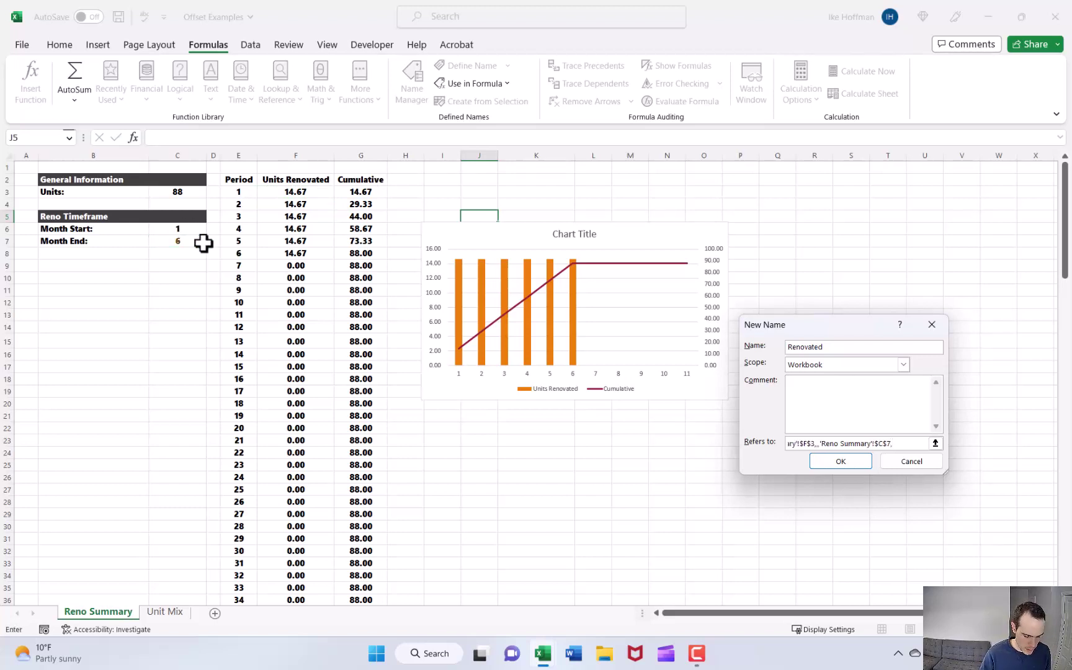
pyautogui.write(')')
pyautogui.press('Return')
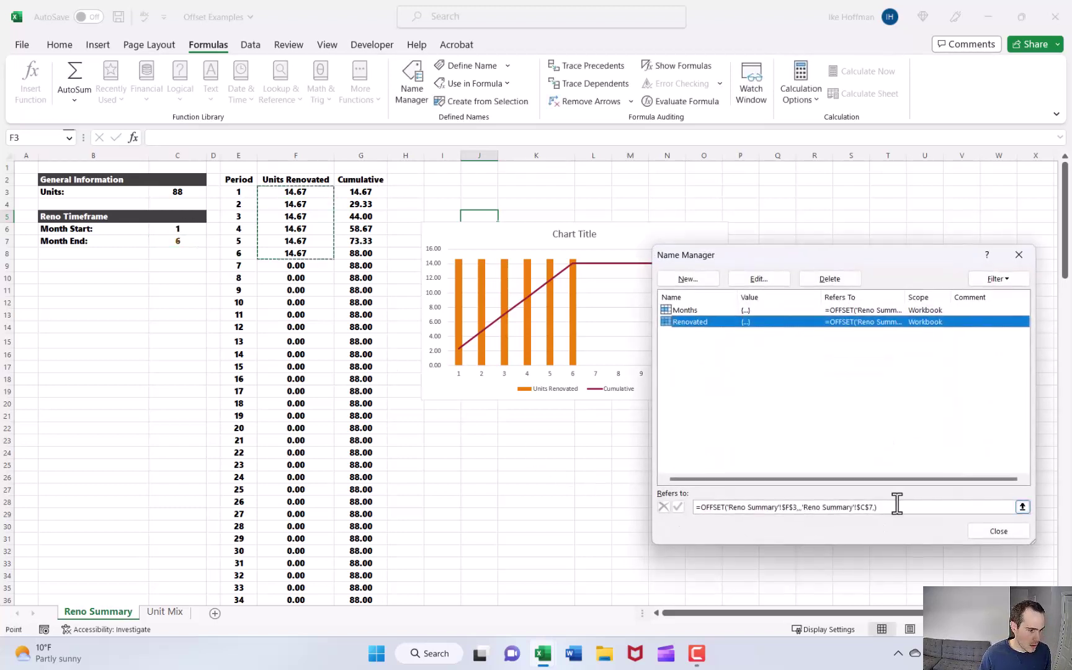
pyautogui.click(898, 504)
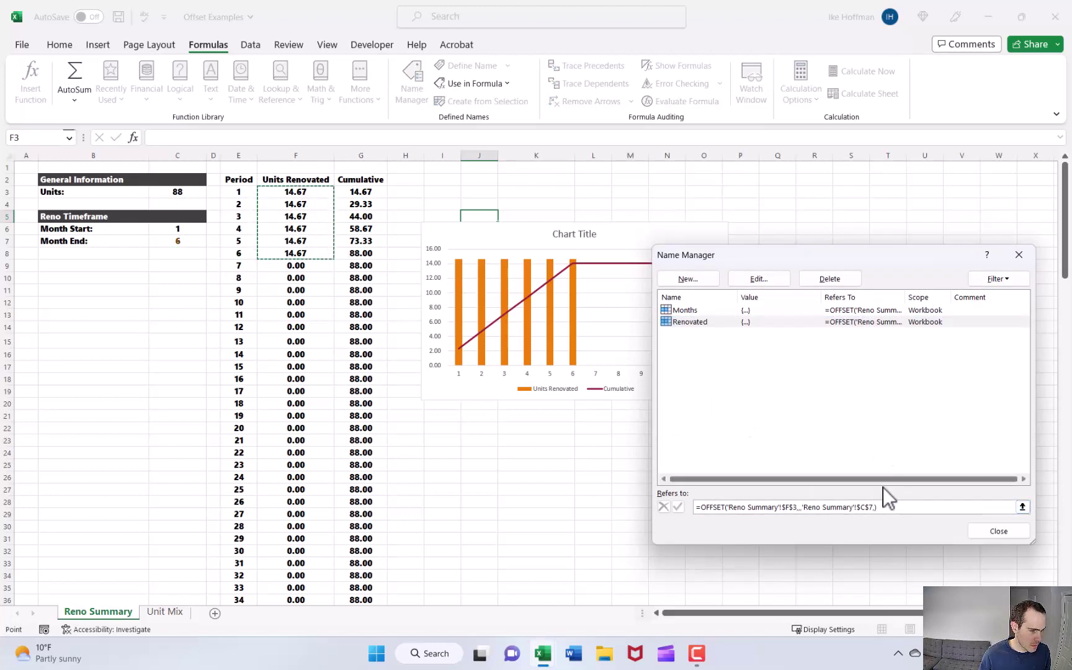
# Step: Define name Cumulative as =OFFSET('Reno Summary'!$G$3,,,'Reno Summary'!$C$7), verify it, and close Name Manager
pyautogui.click(698, 280)
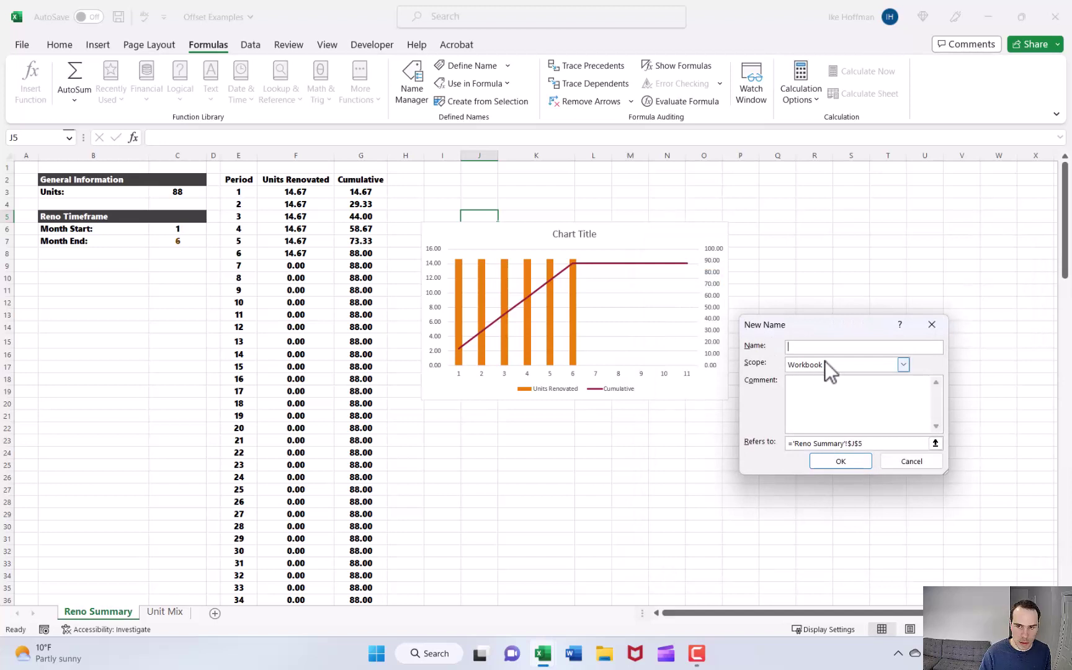
pyautogui.write('Cumulative')
pyautogui.click(869, 445)
pyautogui.moveTo(863, 443); pyautogui.dragTo(795, 443)
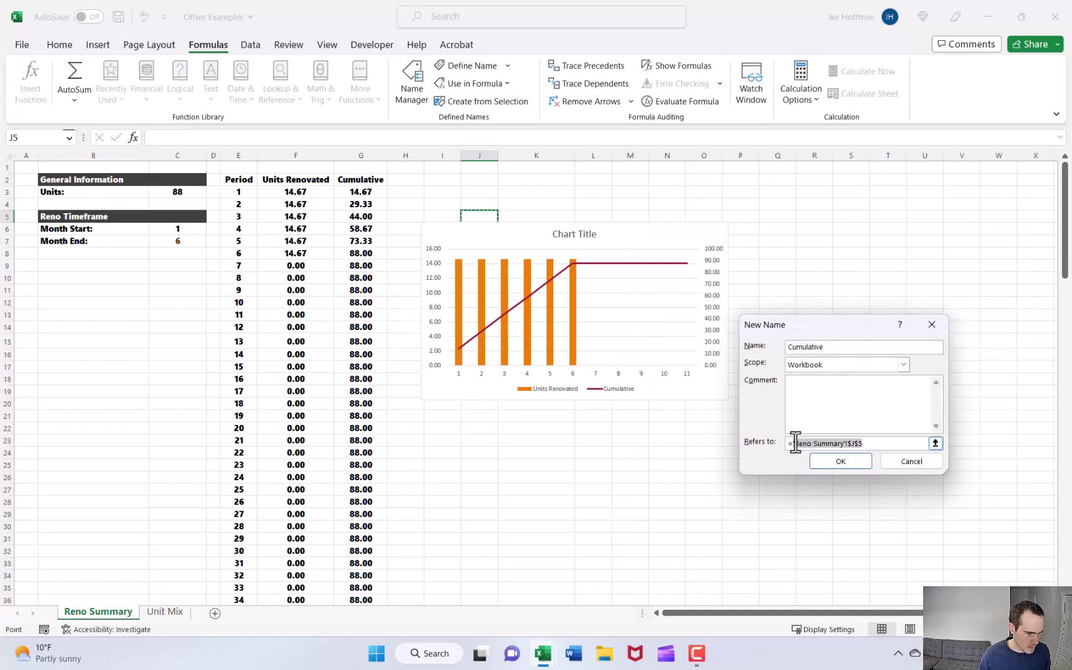
pyautogui.write('offs')
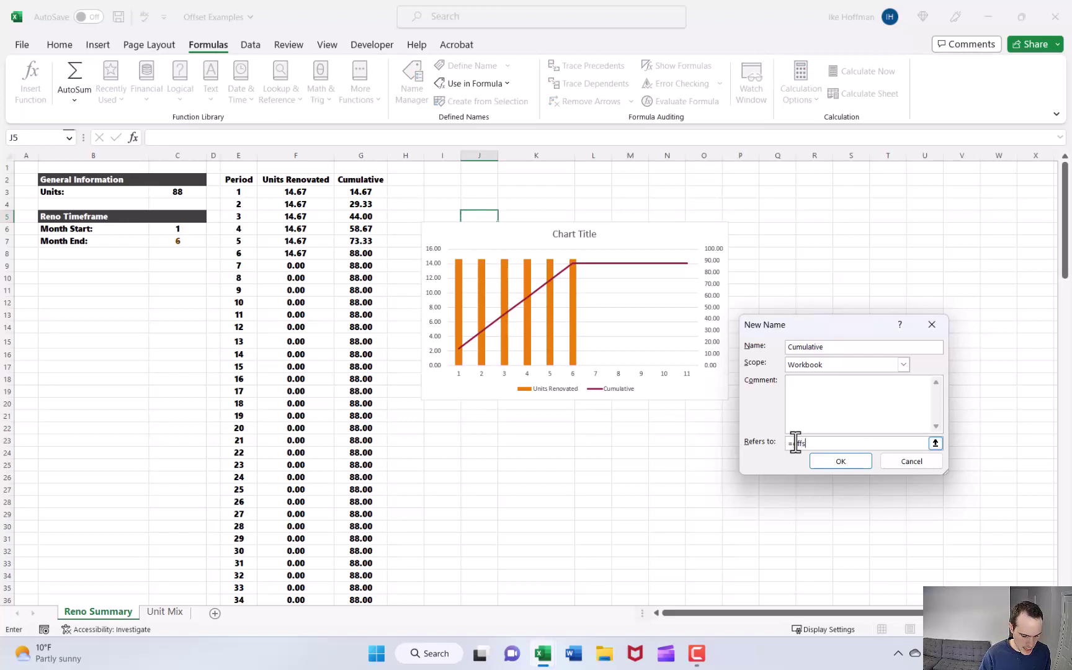
pyautogui.write('et(')
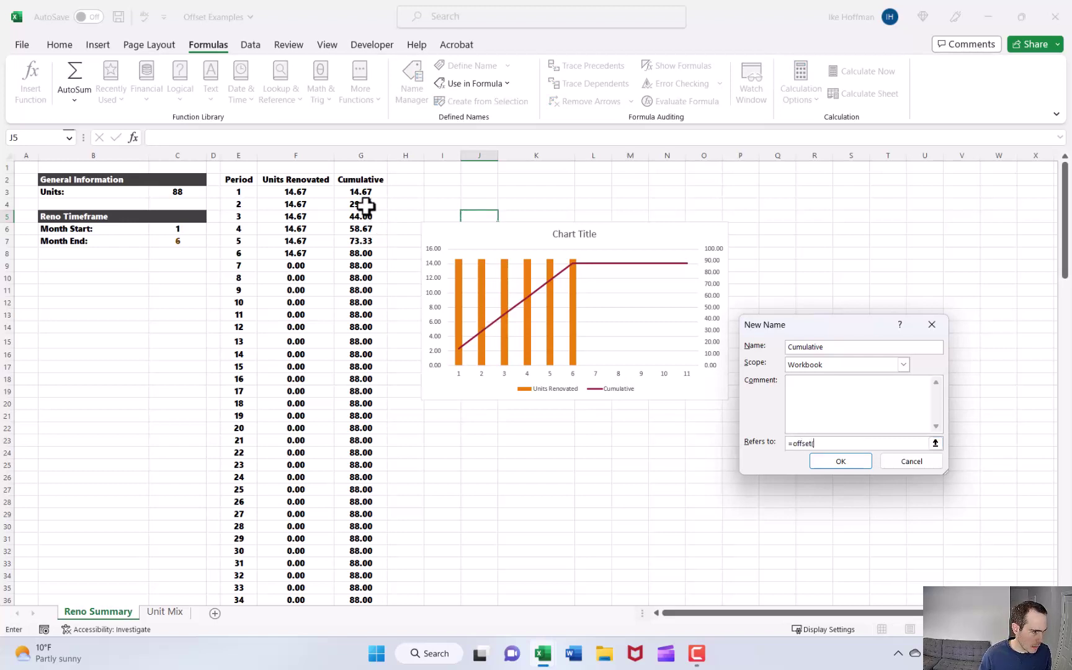
pyautogui.click(362, 193)
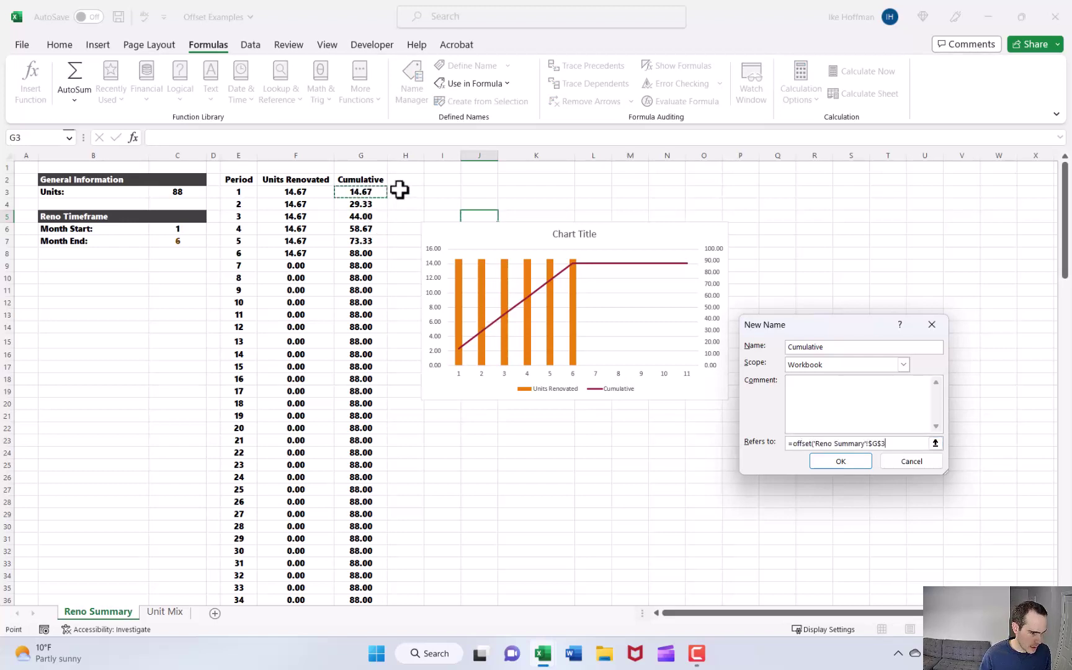
pyautogui.write(',')
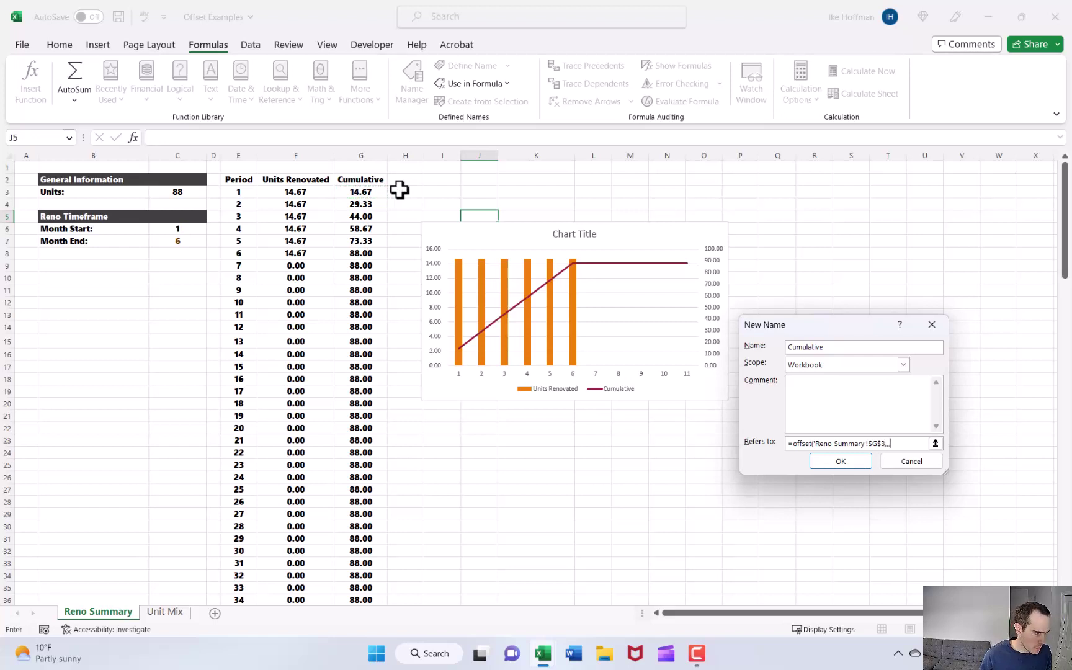
pyautogui.write(',')
pyautogui.click(180, 242)
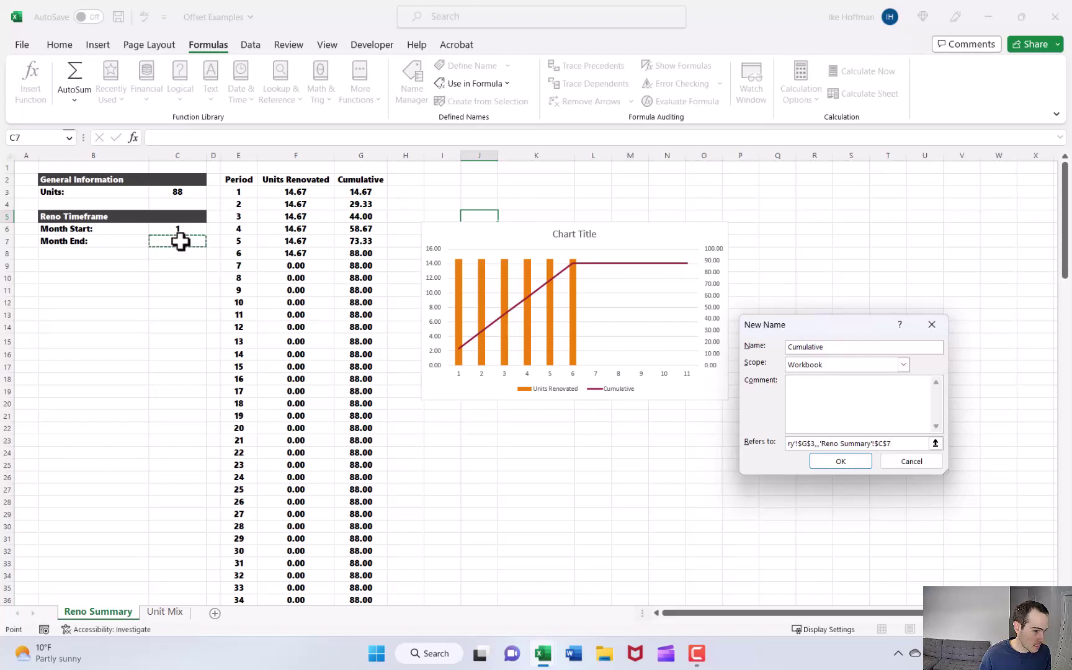
pyautogui.write(',)')
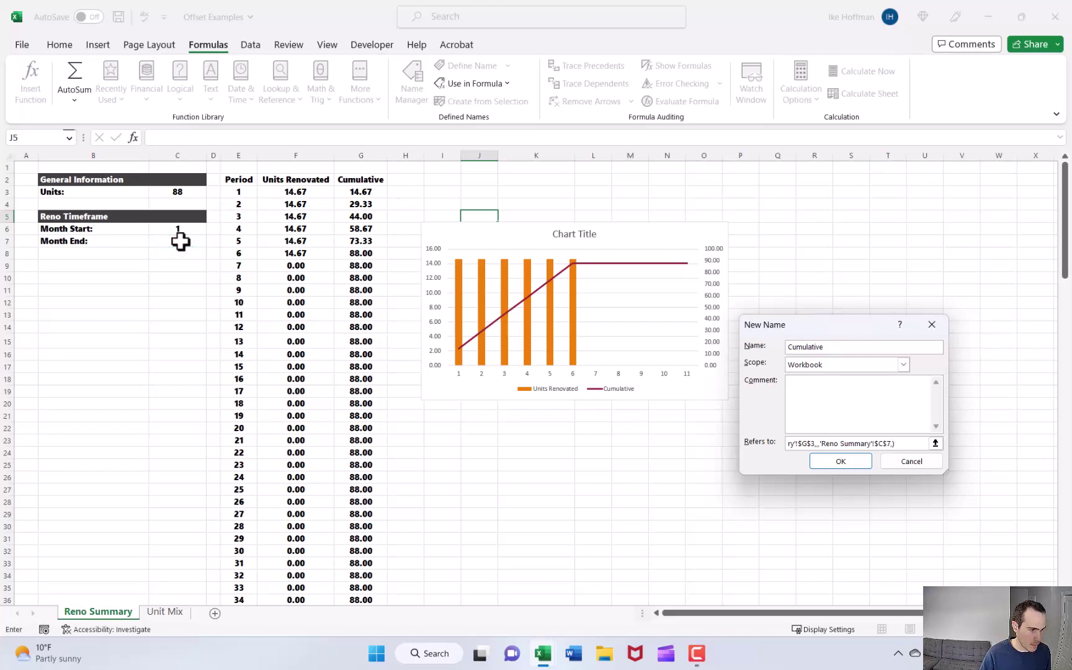
pyautogui.press('Return')
pyautogui.click(906, 508)
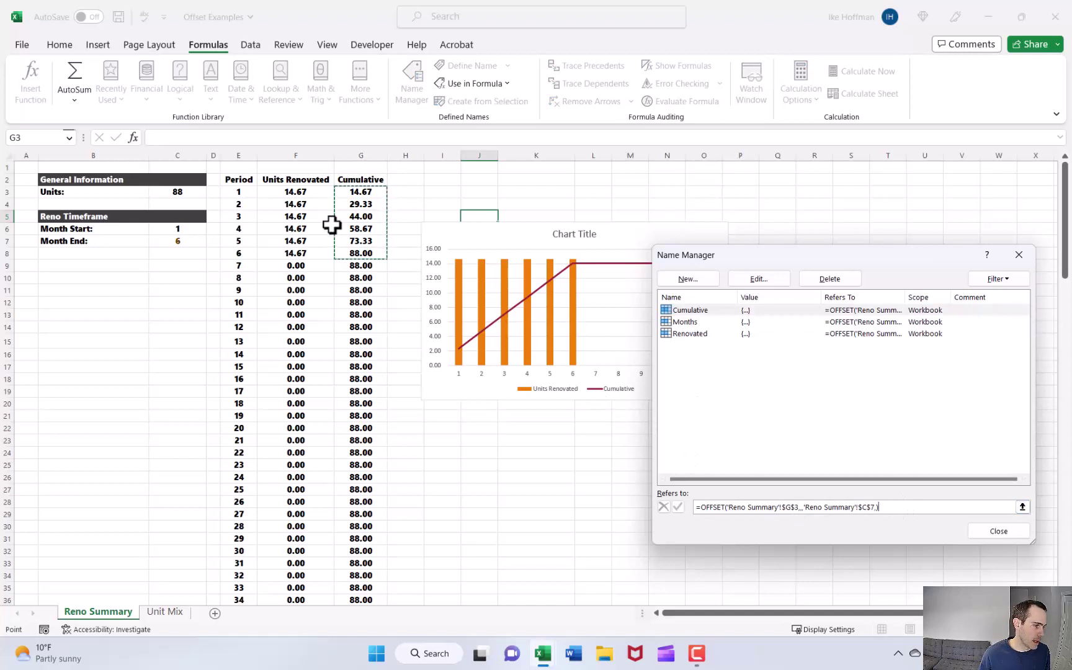
pyautogui.click(993, 533)
# Step: In the chart's Select Data, remove the Units Renovated and Cumulative series
pyautogui.rightClick(650, 242)
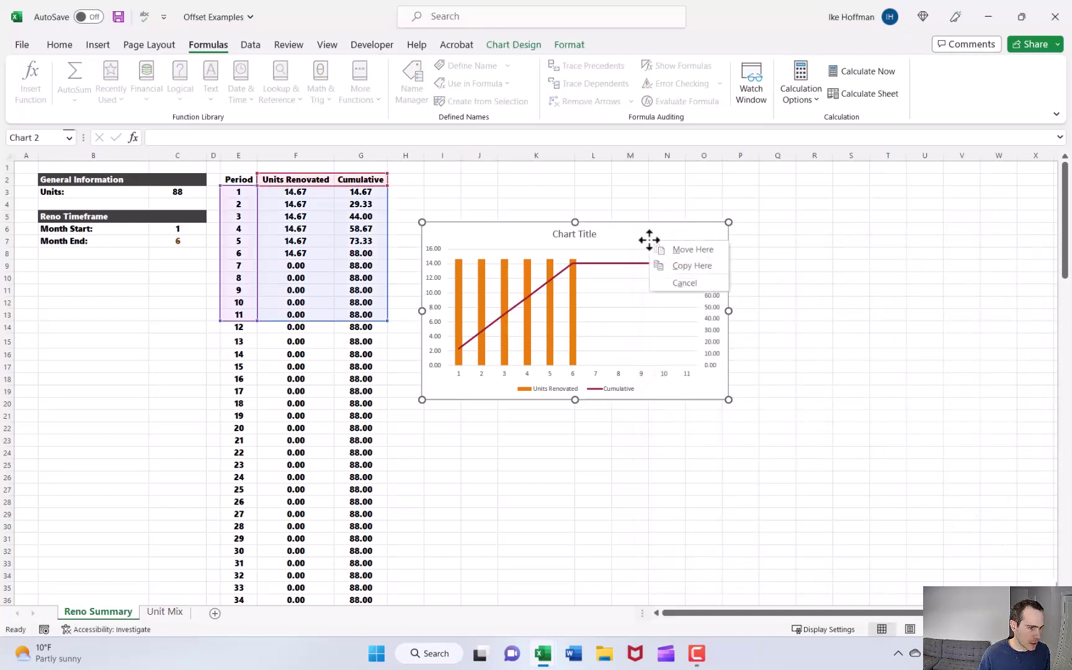
pyautogui.rightClick(629, 335)
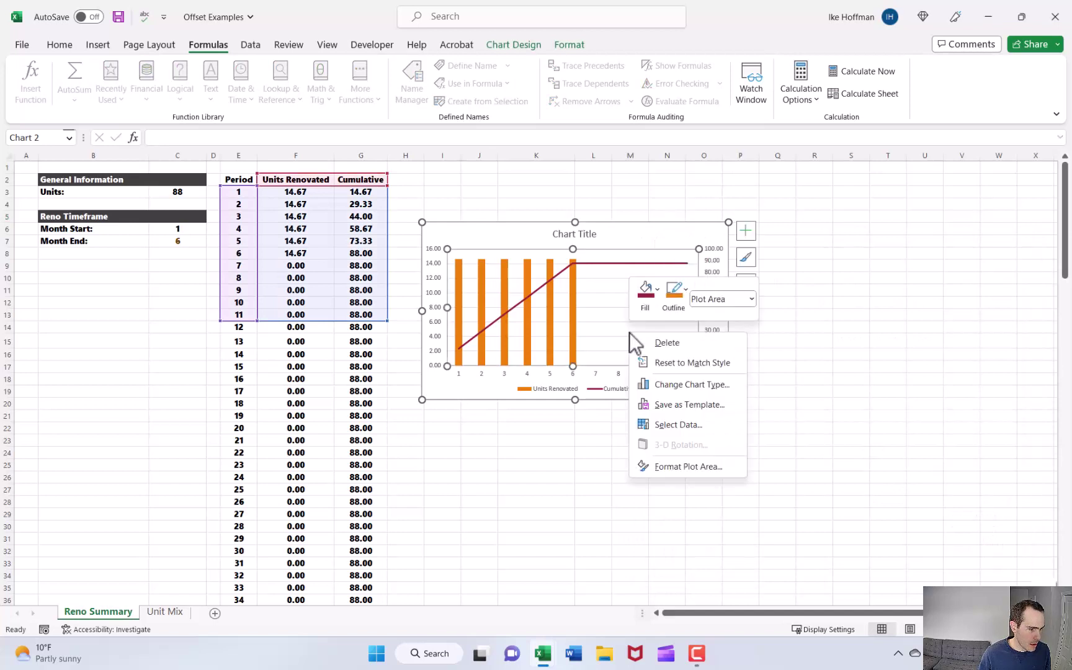
pyautogui.click(687, 425)
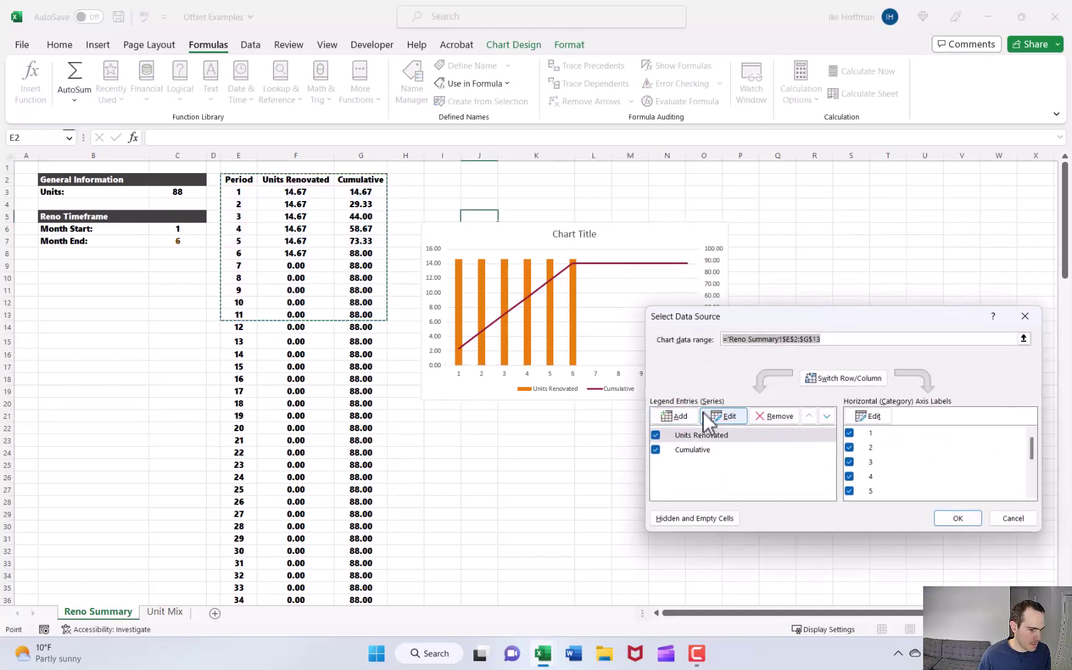
pyautogui.click(770, 418)
pyautogui.click(770, 418)
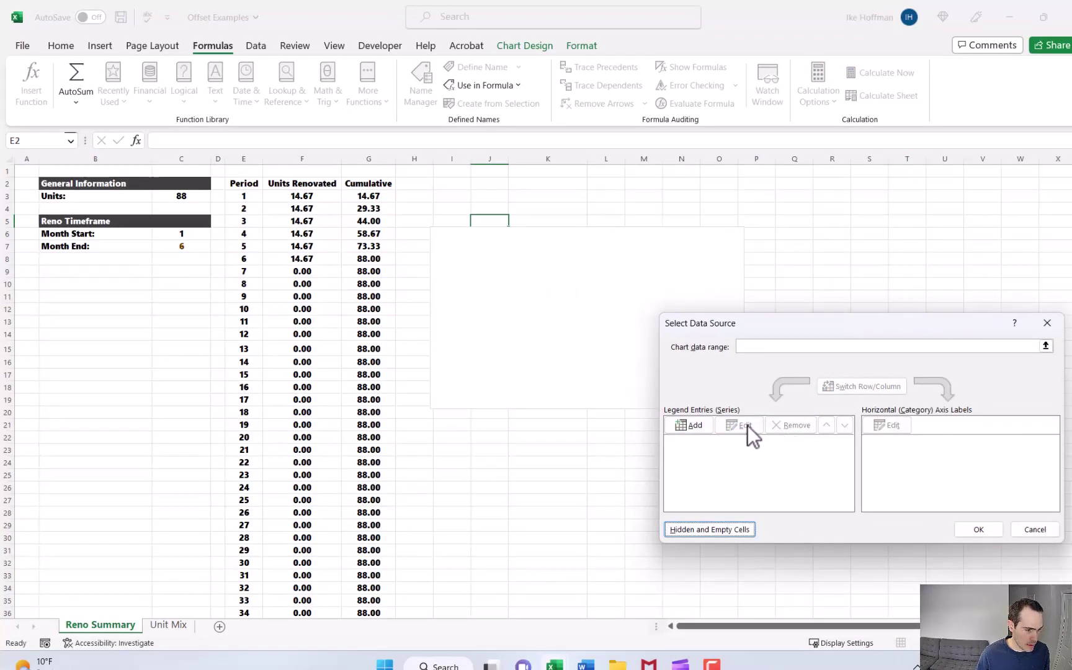
# Step: Add a Renovated Units series with values ='Reno Summary'!Renovated
pyautogui.click(698, 427)
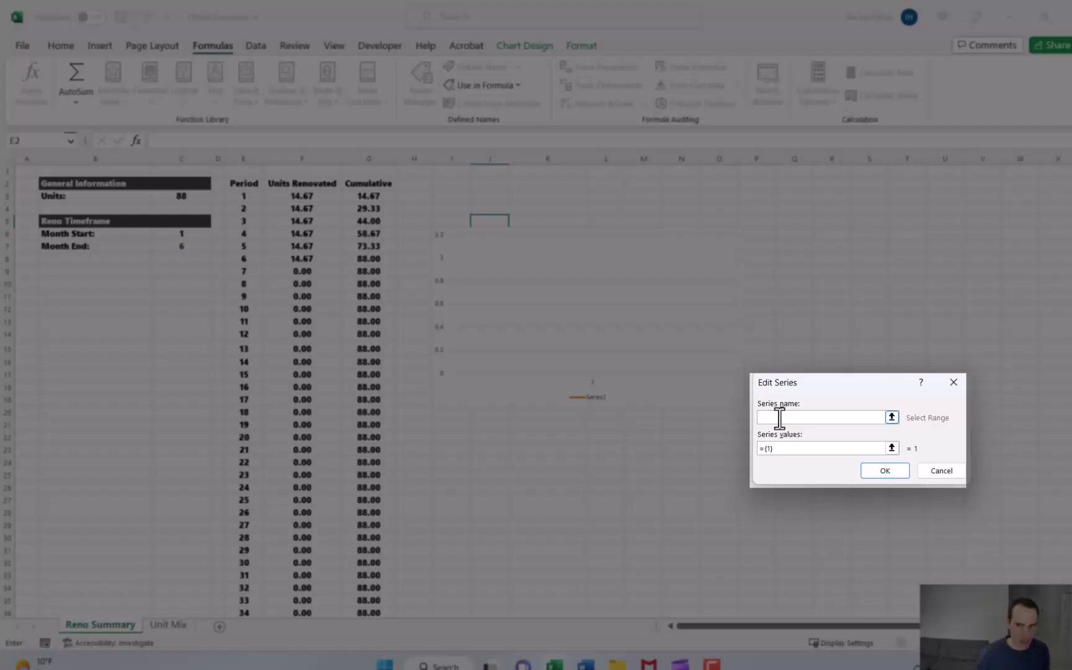
pyautogui.write('Renovated Units')
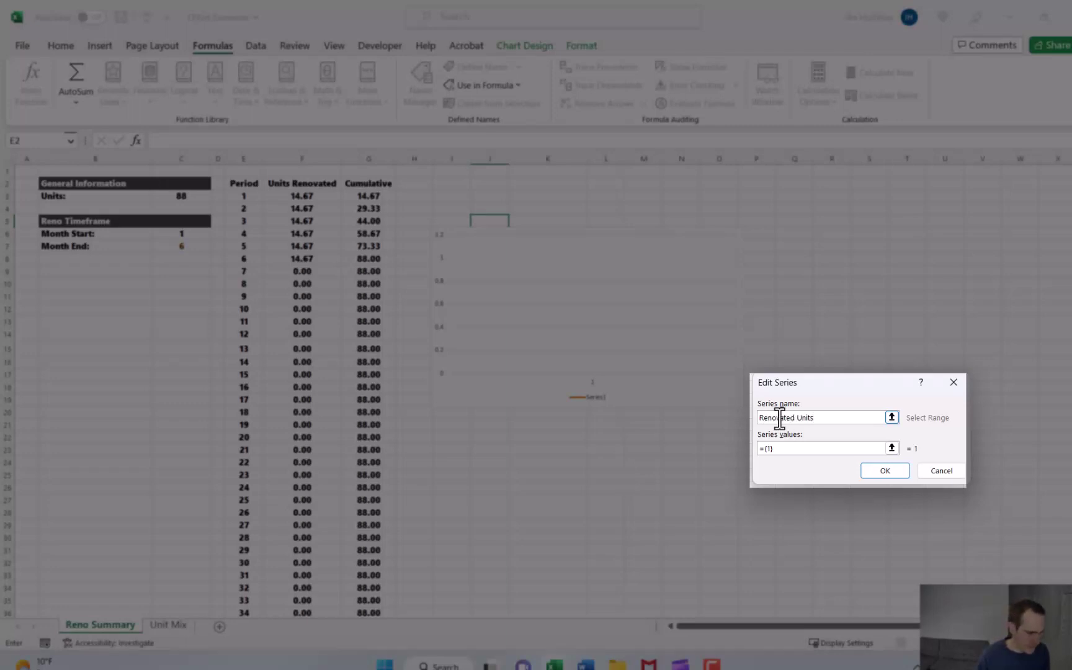
pyautogui.click(777, 449)
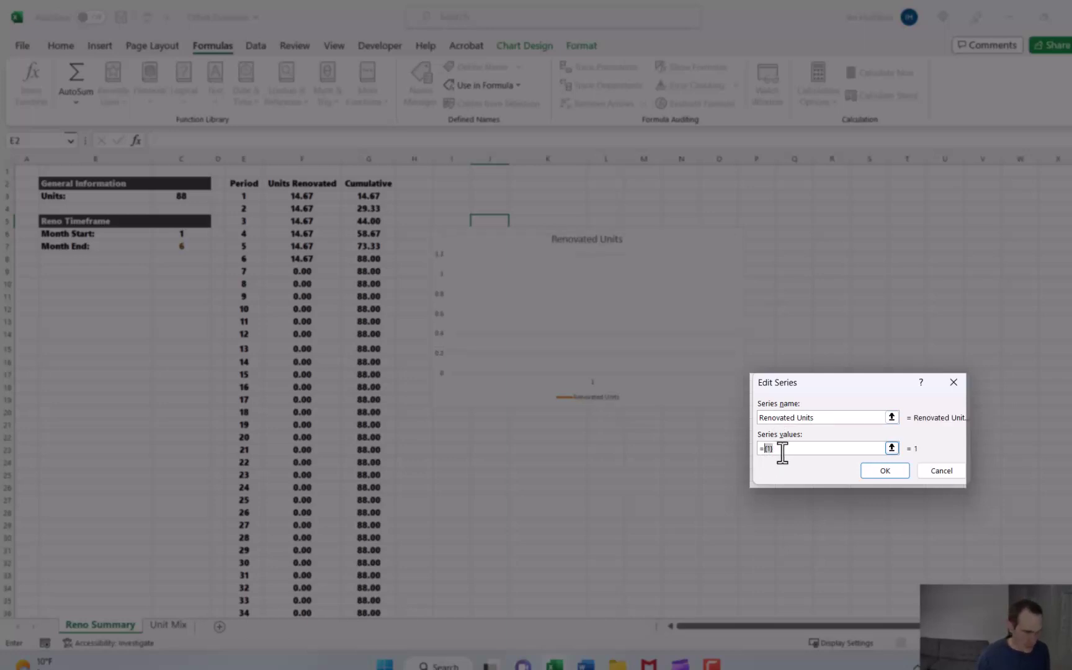
pyautogui.press('BackSpace')
pyautogui.write("'Reno Summary")
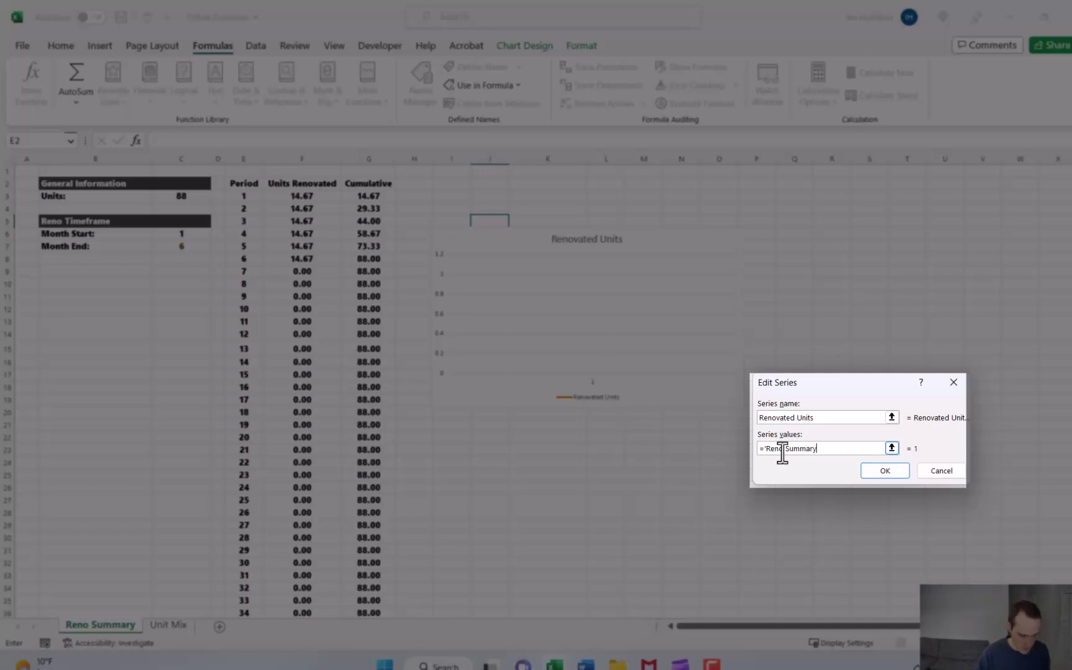
pyautogui.write("'!Renovated")
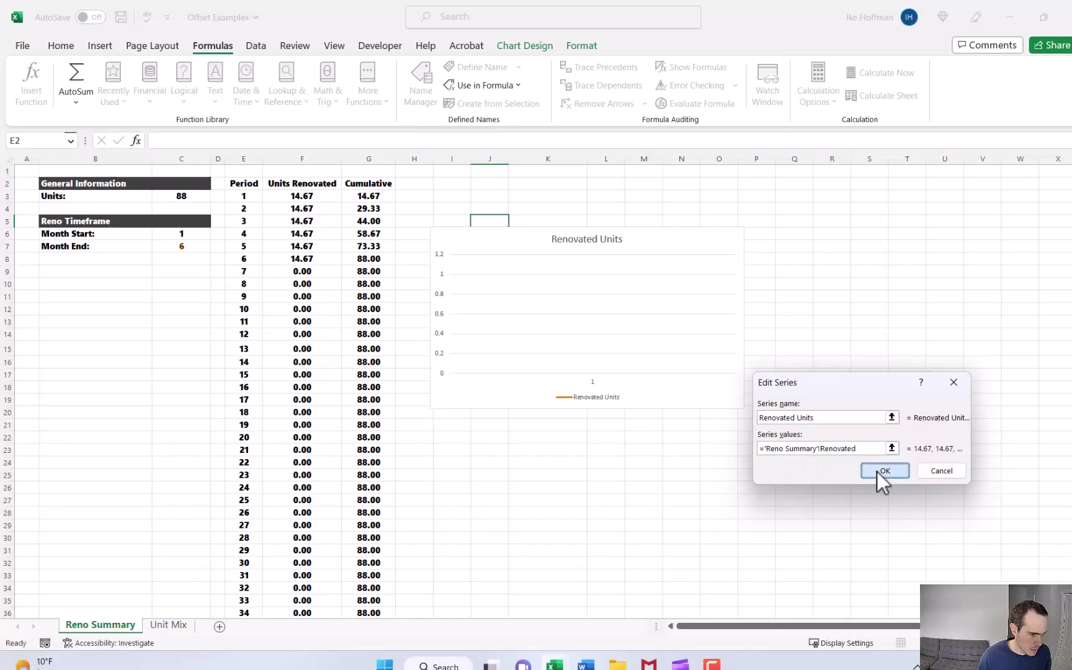
pyautogui.click(877, 472)
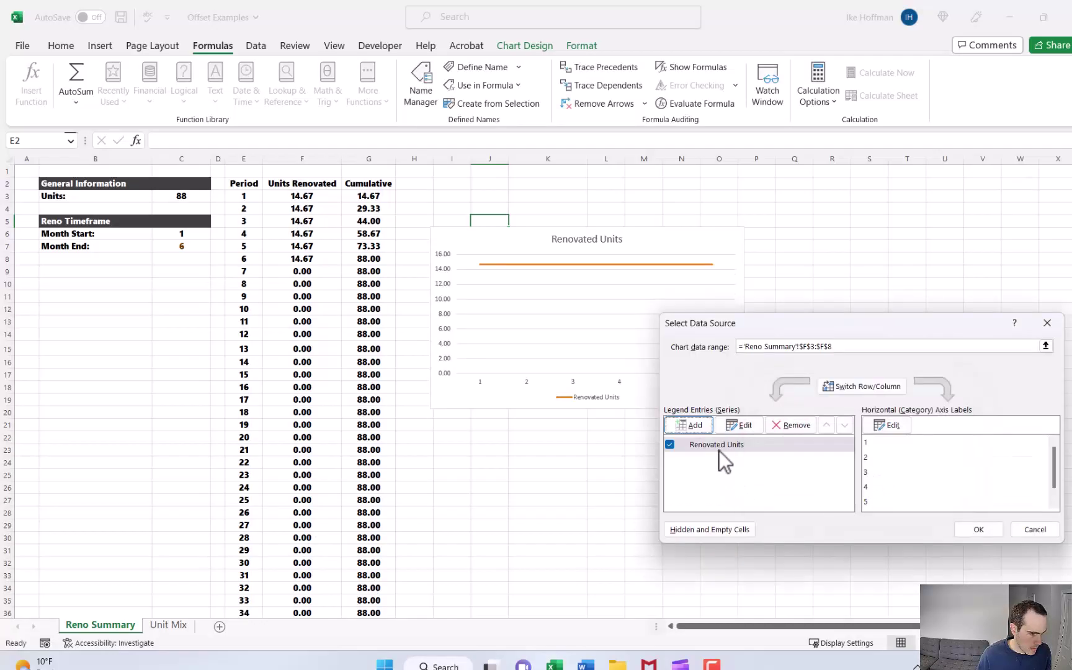
# Step: Add a Cumulative Units series with values ='Reno Summary'!Cumulative
pyautogui.click(695, 425)
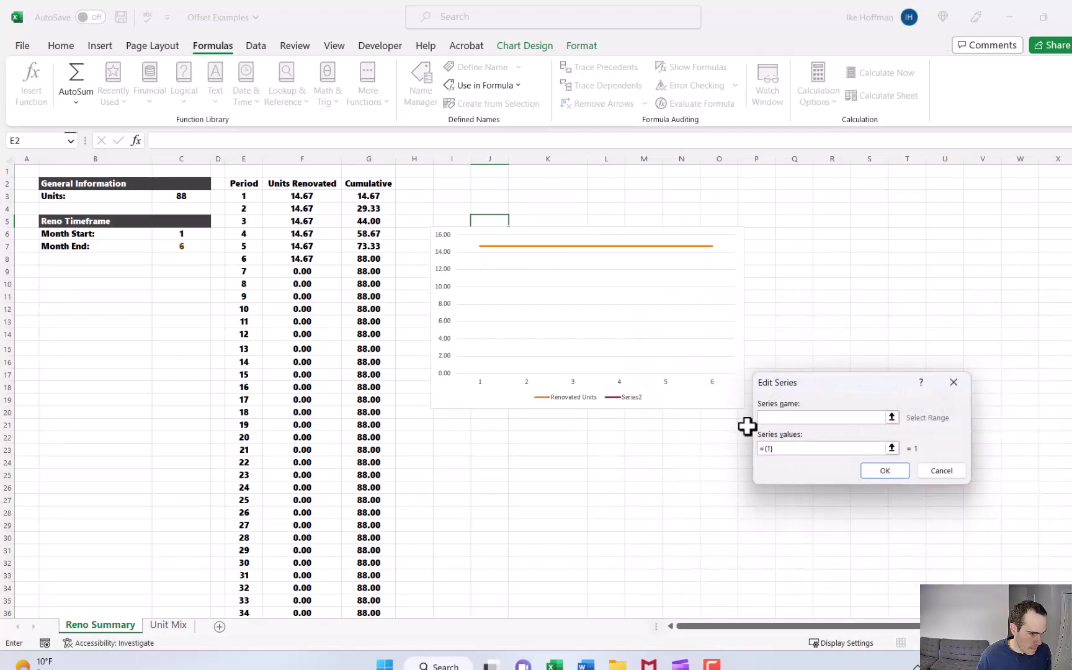
pyautogui.write('Cumulative')
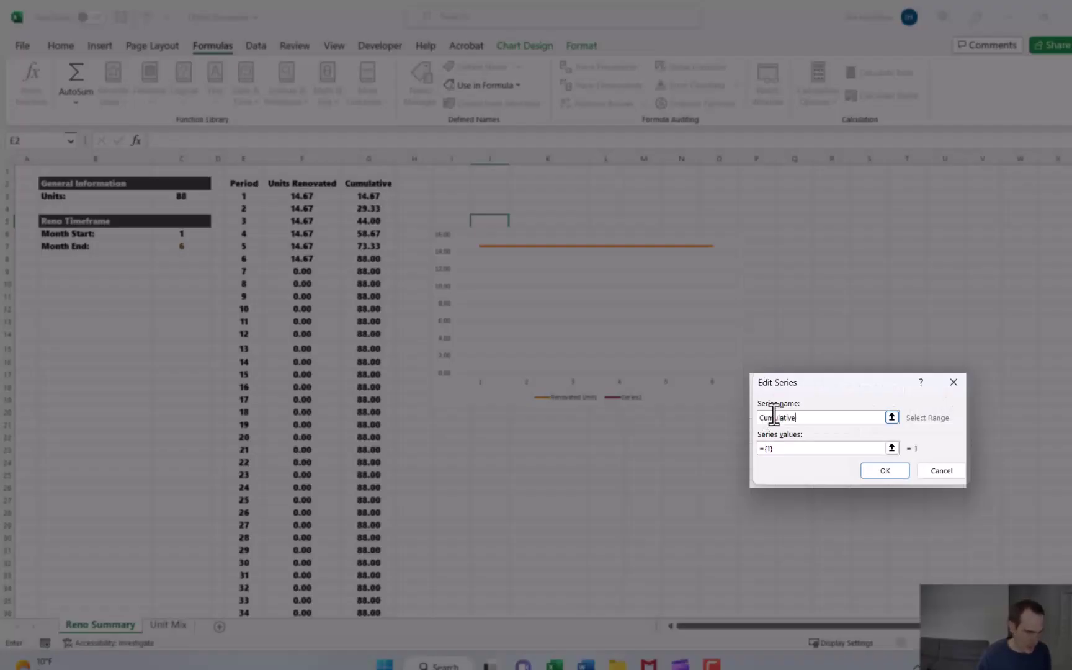
pyautogui.write(' Units')
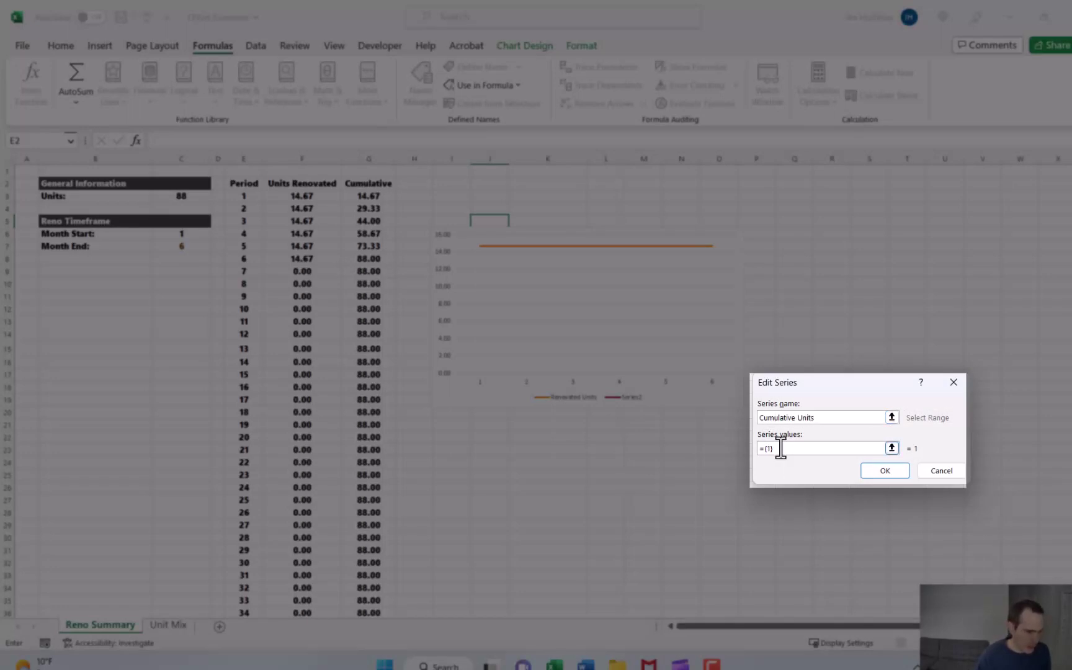
pyautogui.doubleClick(766, 447)
pyautogui.press('BackSpace')
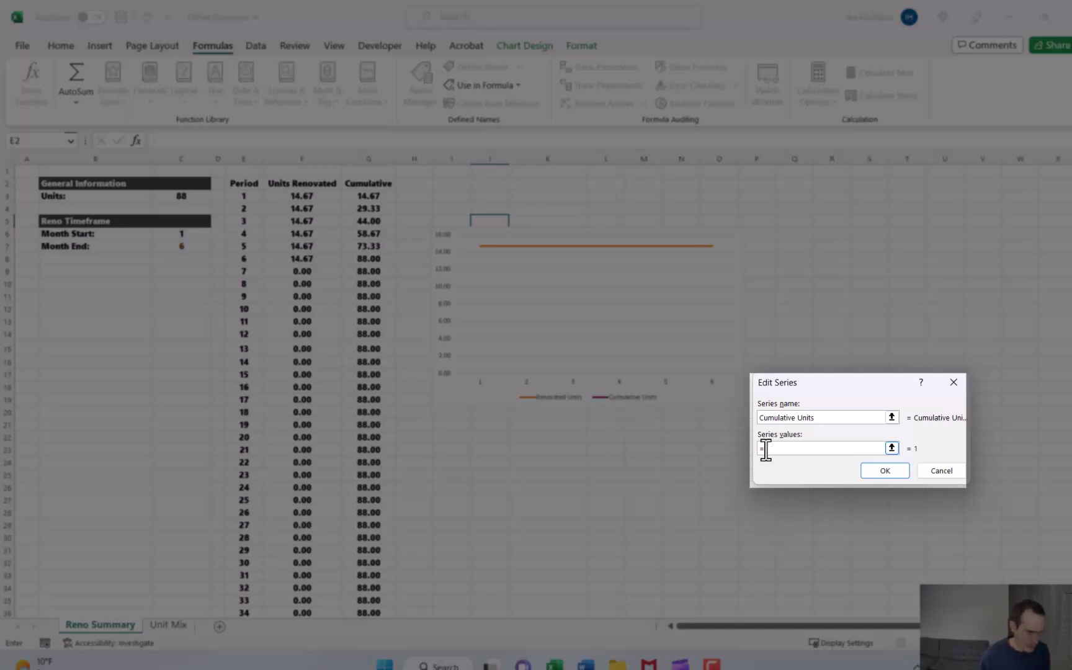
pyautogui.write("'Reno Summary")
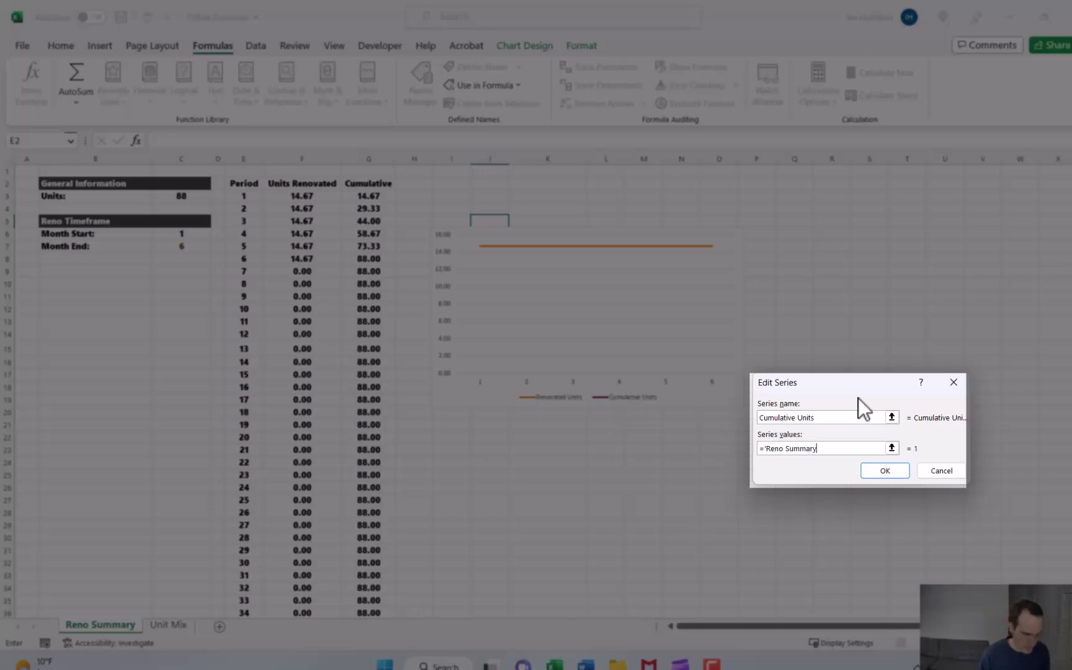
pyautogui.write("'!Cumulative")
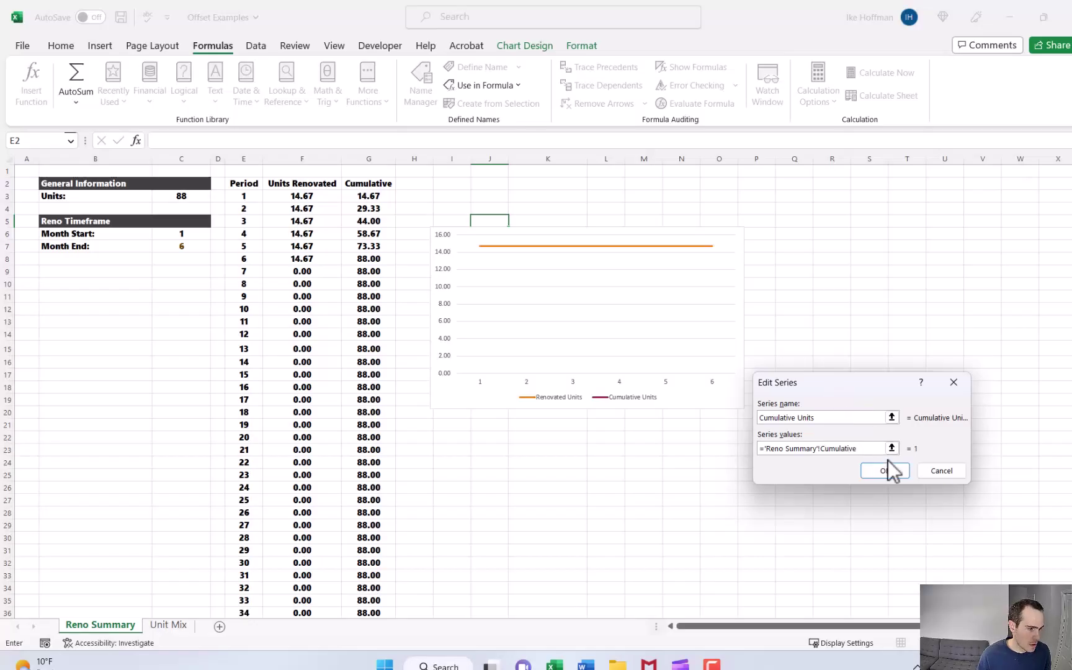
pyautogui.click(883, 470)
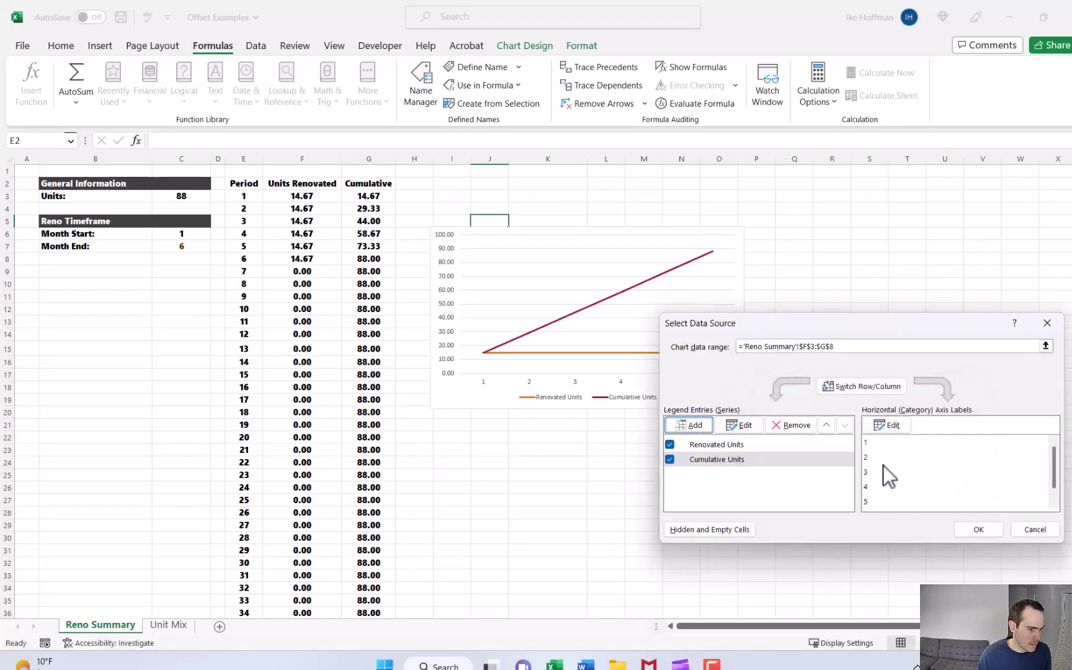
# Step: Set the horizontal axis labels to ='Reno Summary'!Months and apply the data source changes
pyautogui.click(894, 427)
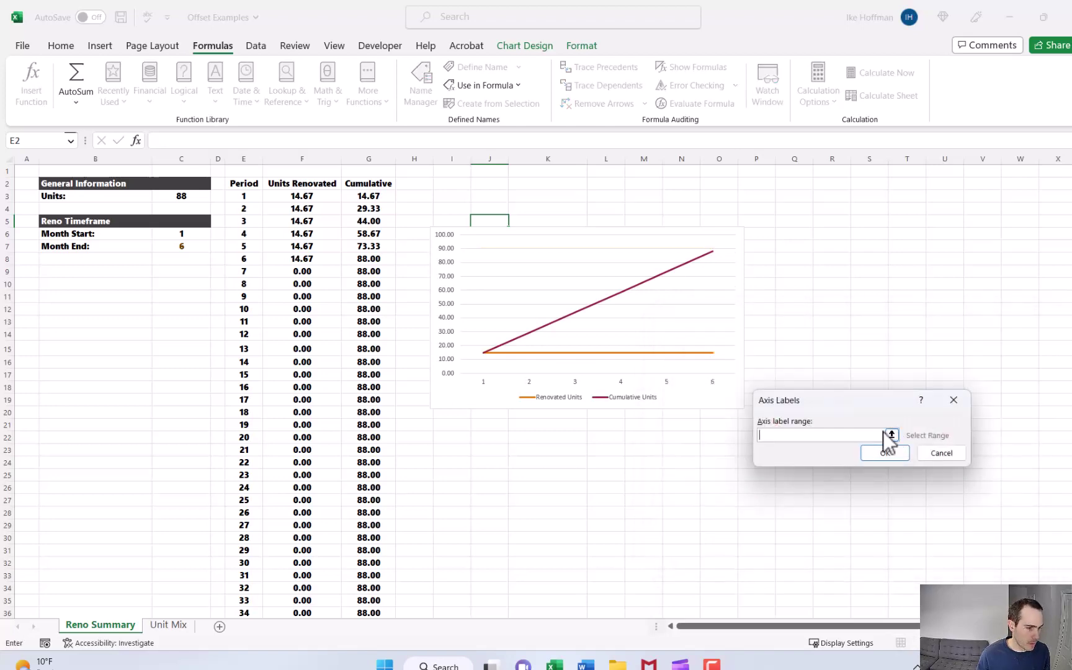
pyautogui.write("='Reno Summary'!")
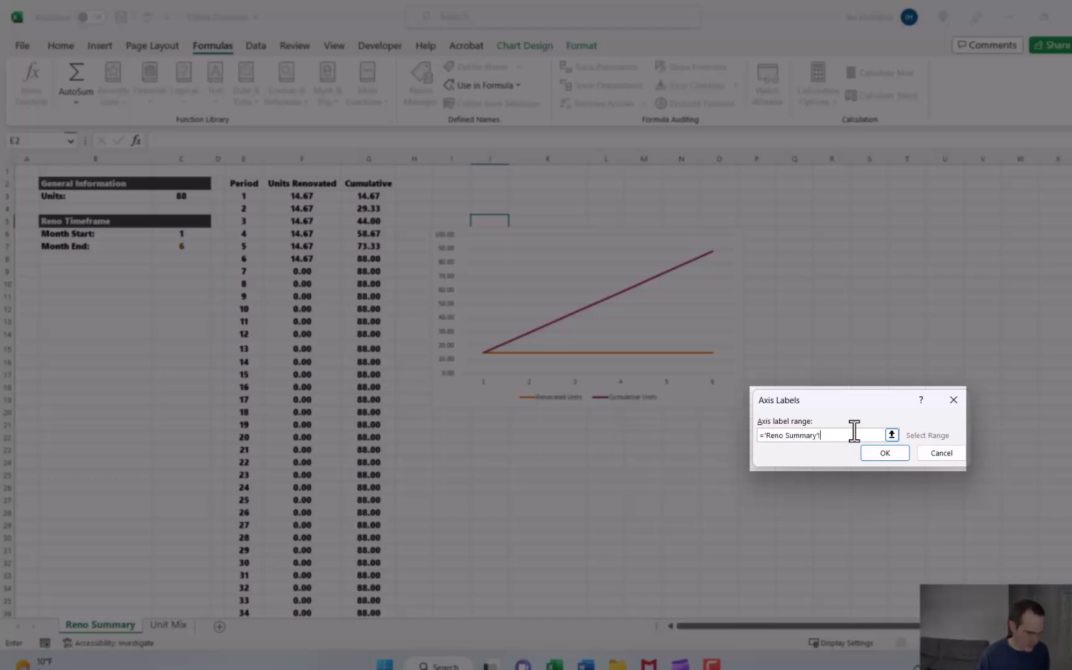
pyautogui.write('Months')
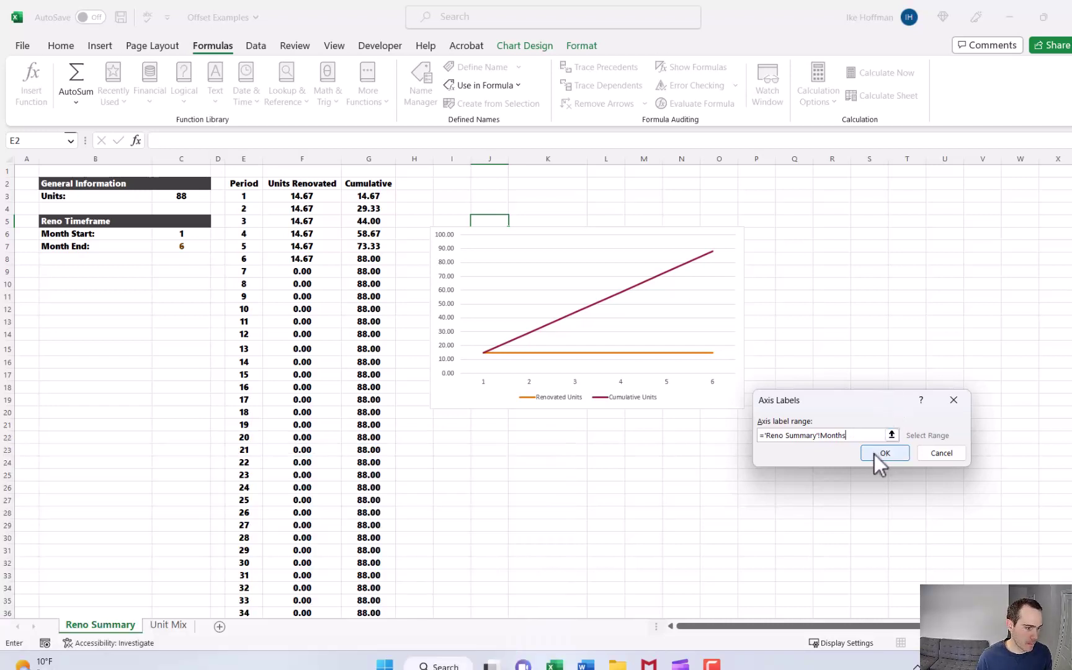
pyautogui.click(875, 455)
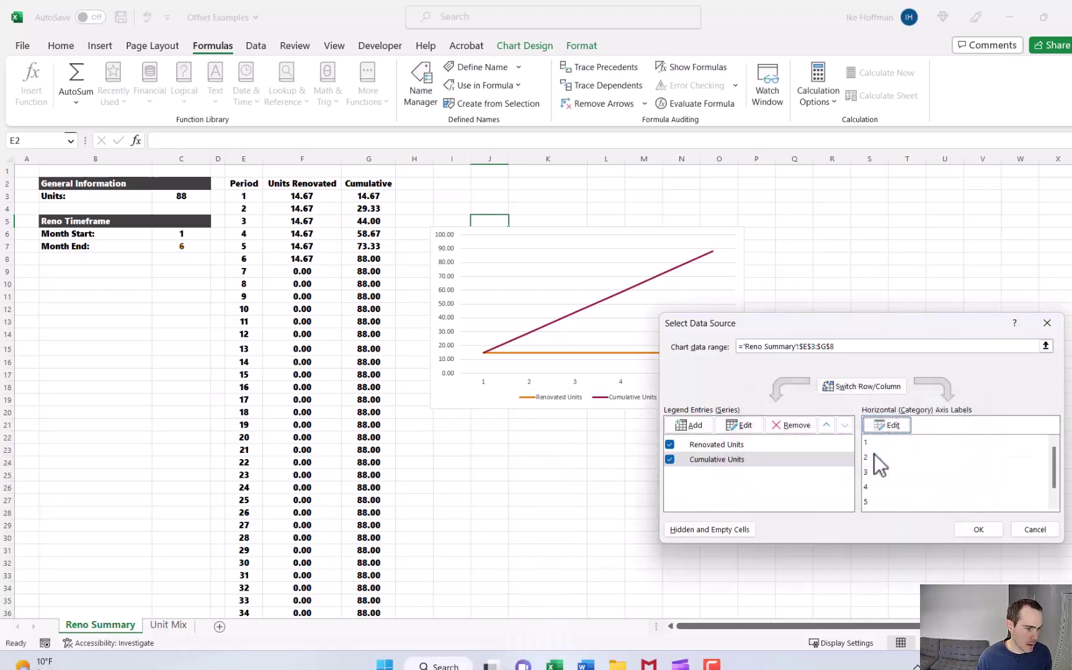
pyautogui.click(978, 529)
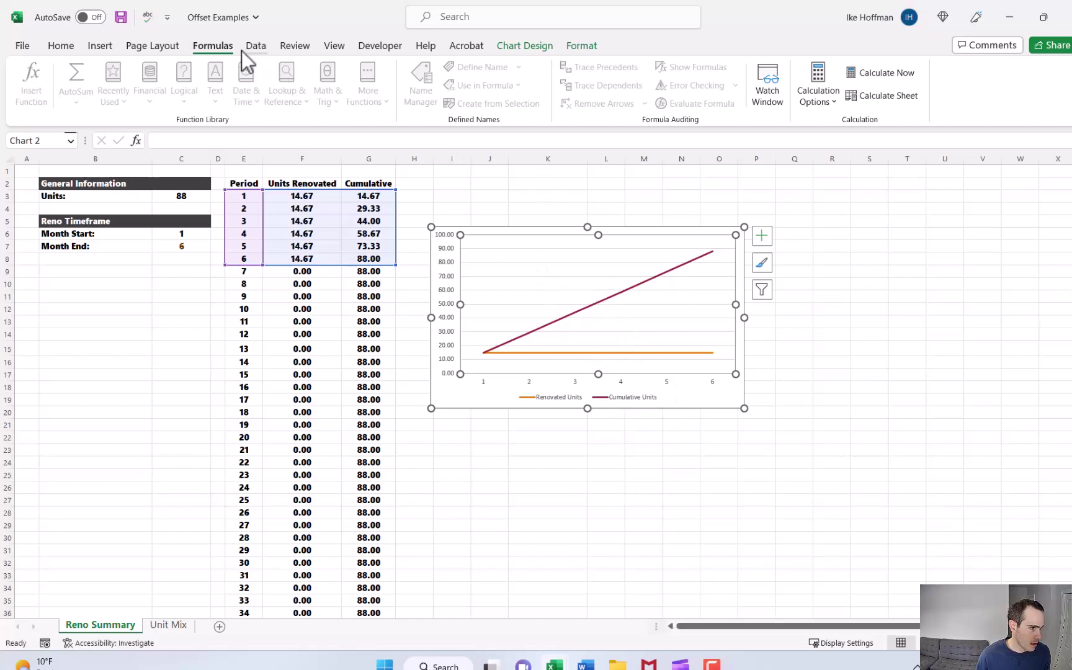
# Step: Bring up the Chart Design tools for the Renovated/Cumulative Units chart
pyautogui.click(525, 48)
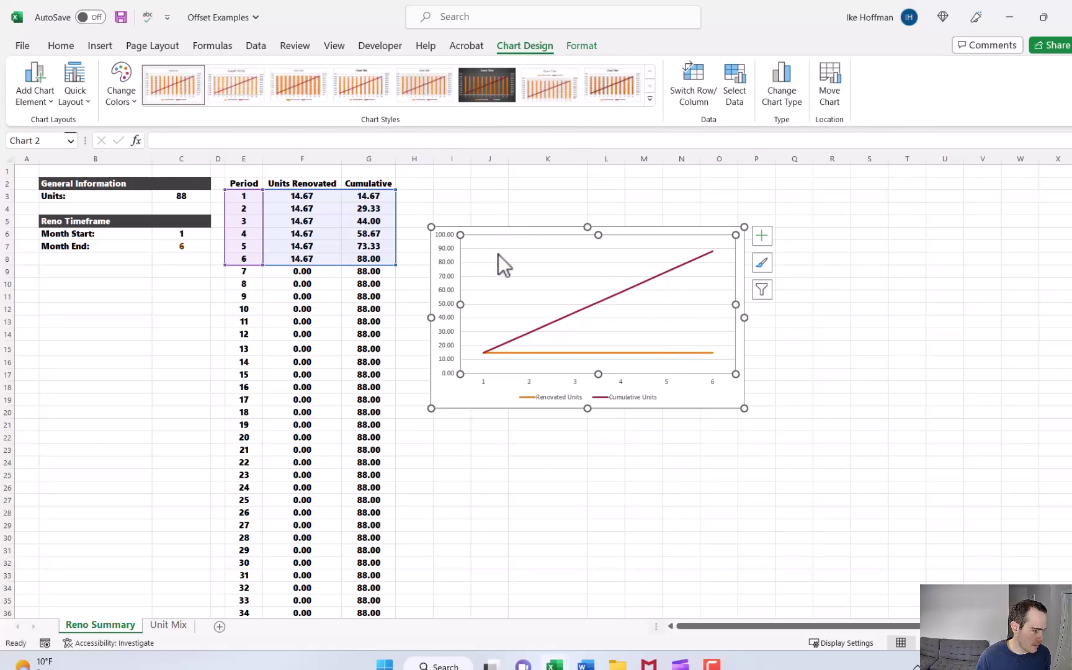
# Step: Make a combo chart: Renovated Units as clustered columns, Cumulative Units as a secondary-axis line
pyautogui.click(776, 92)
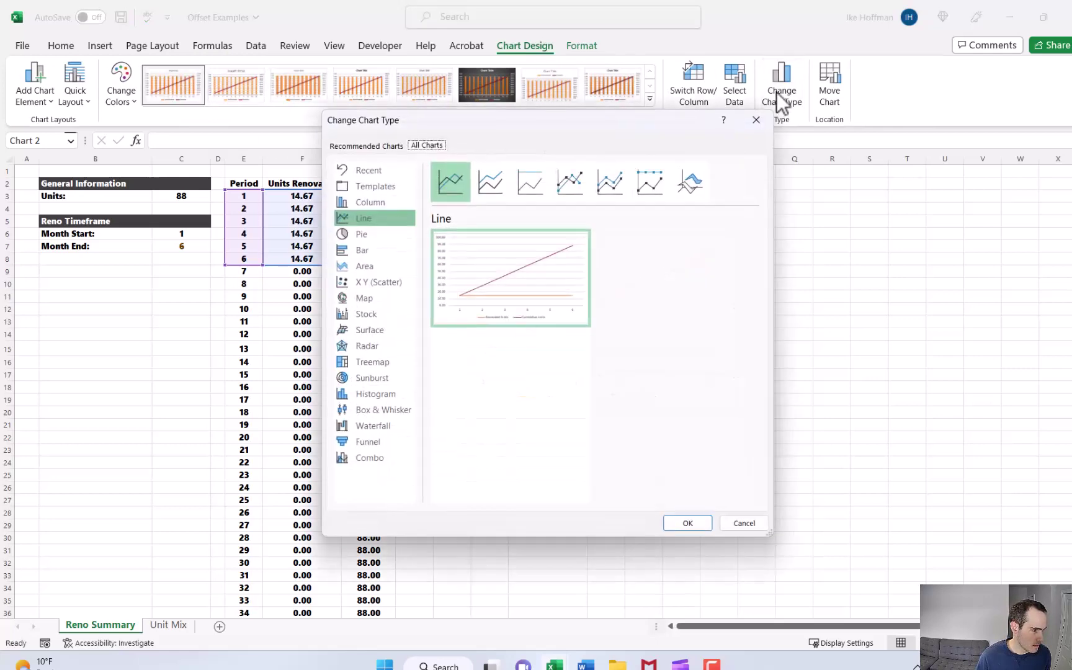
pyautogui.click(390, 458)
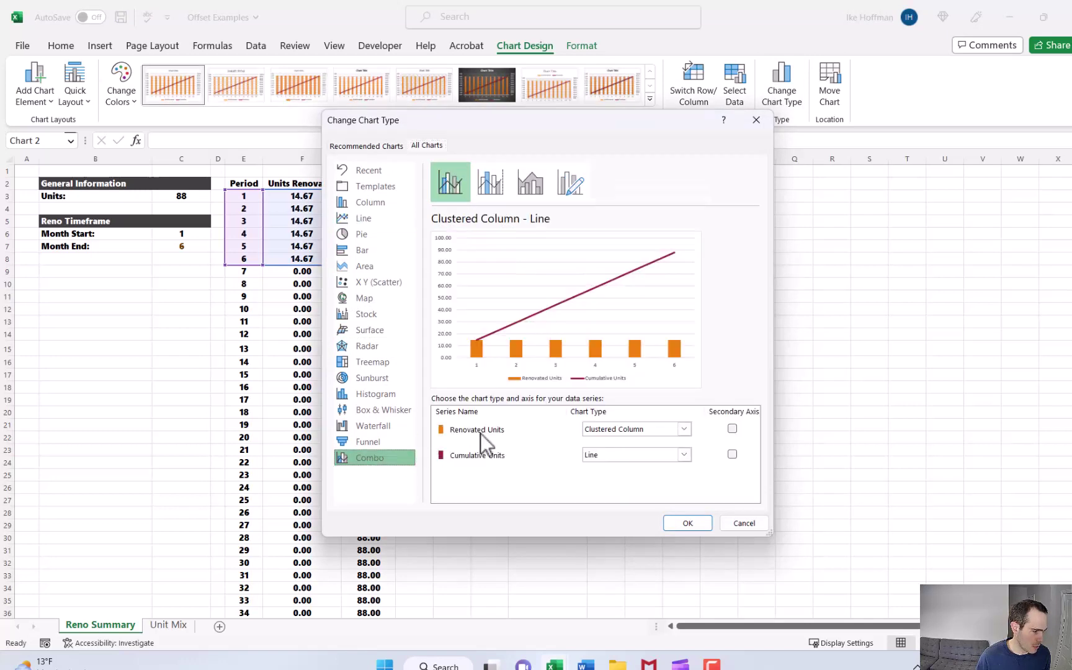
pyautogui.click(683, 430)
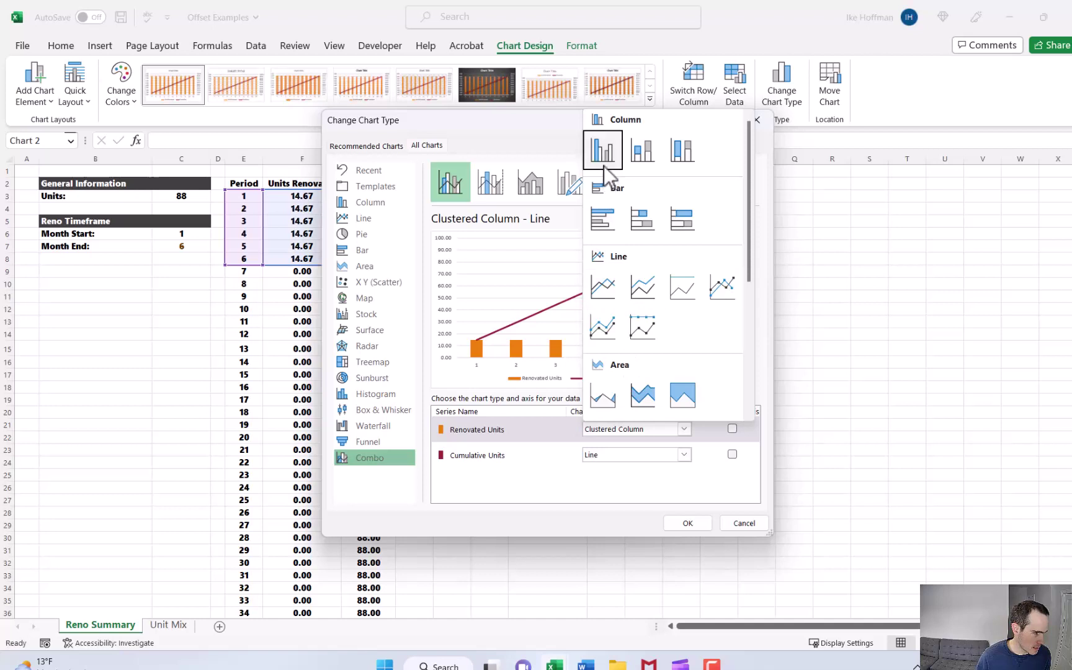
pyautogui.click(602, 150)
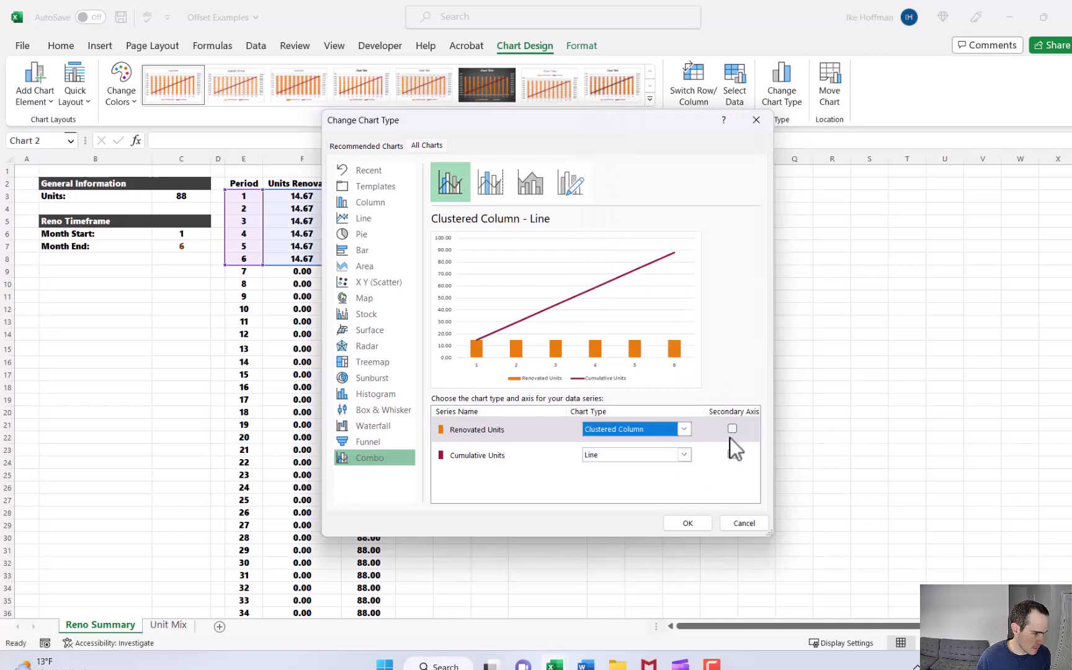
pyautogui.click(732, 455)
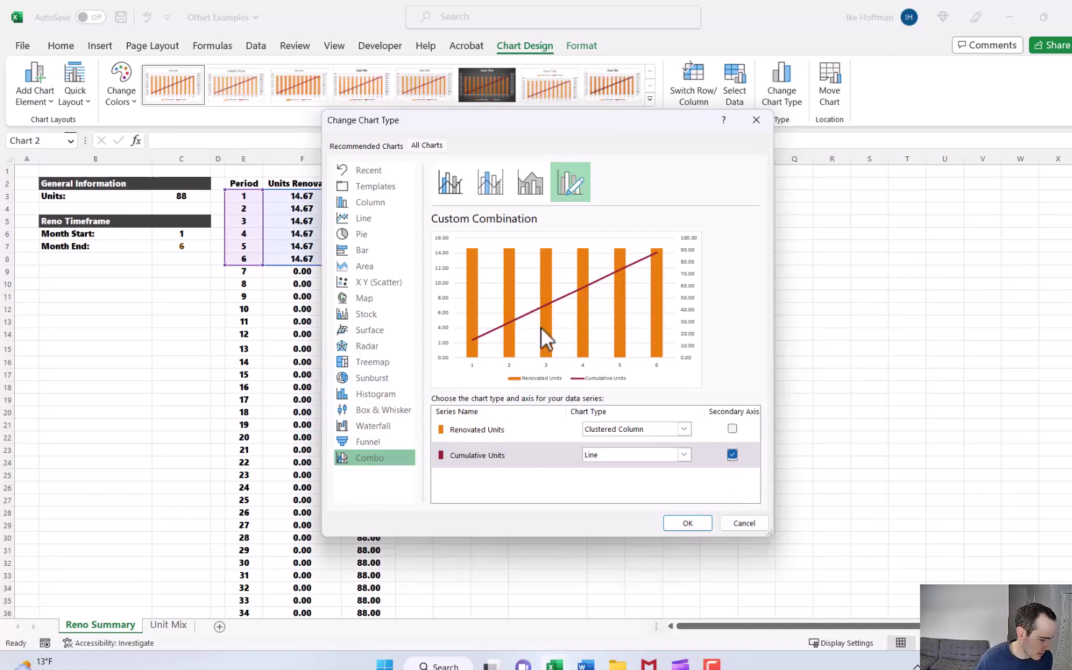
pyautogui.click(684, 519)
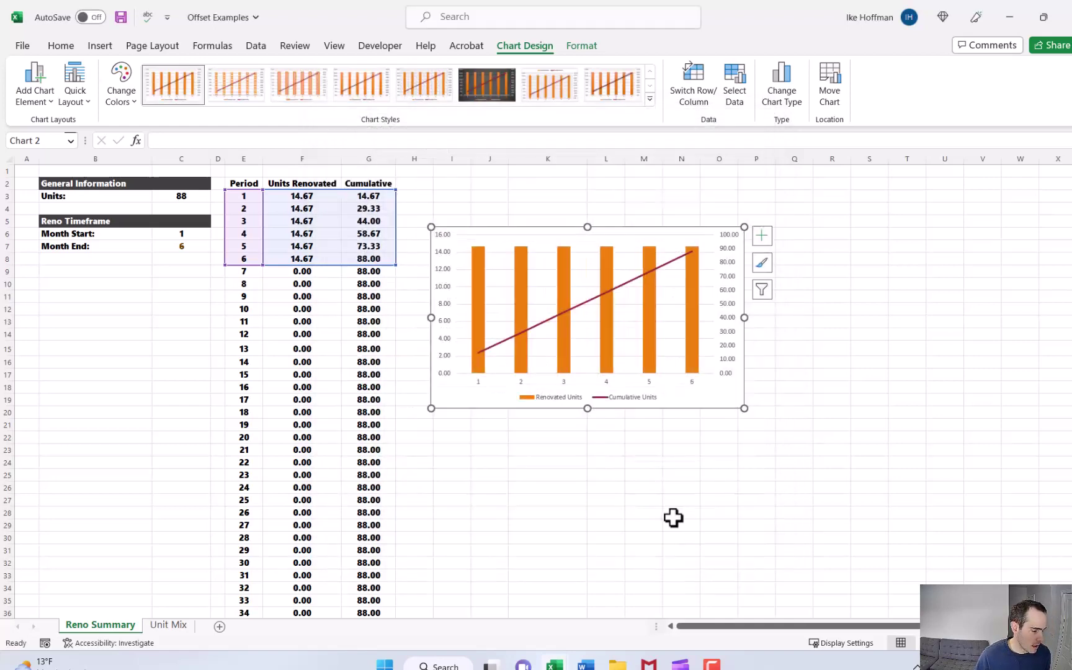
# Step: Test the dynamic chart by entering Month End values 11 and then 100 in C7
pyautogui.click(184, 245)
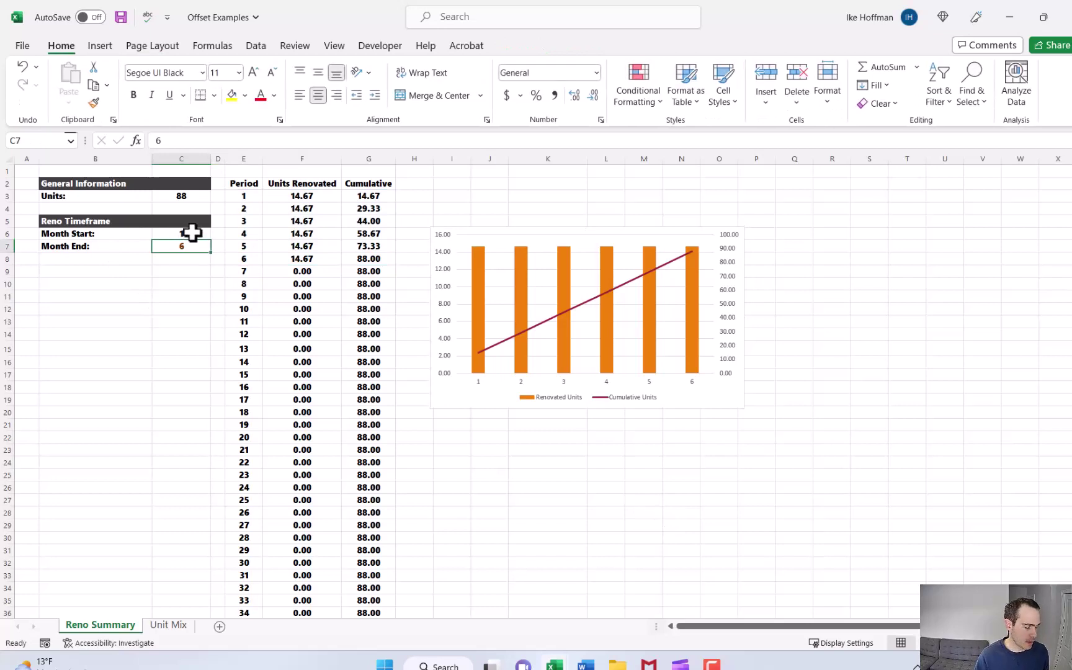
pyautogui.write('11')
pyautogui.press('Return')
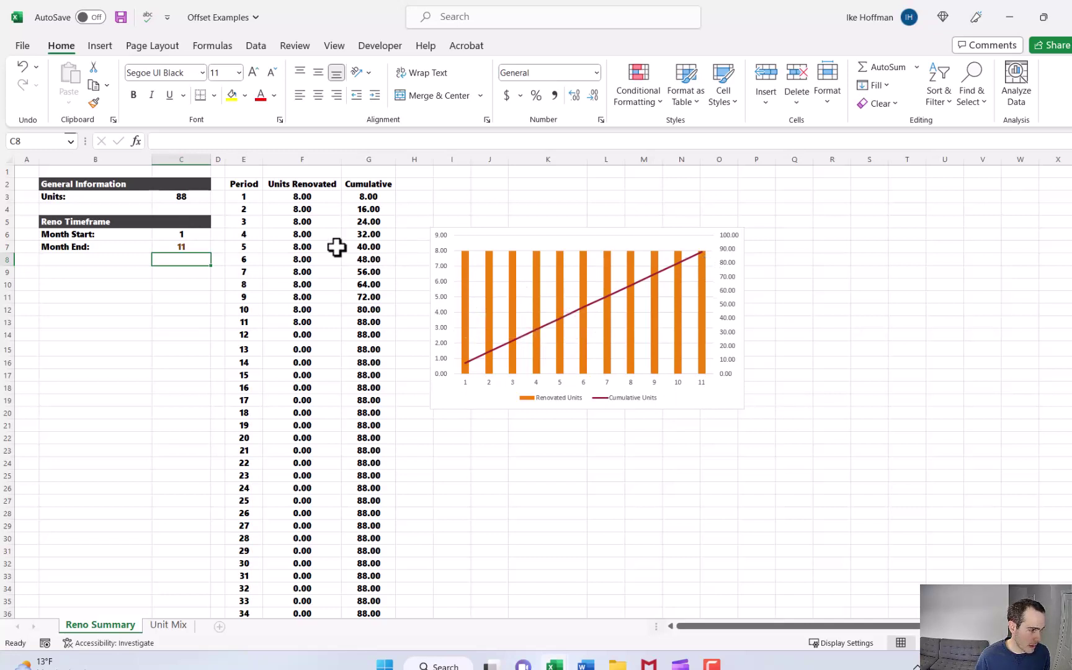
pyautogui.click(187, 246)
pyautogui.write('100')
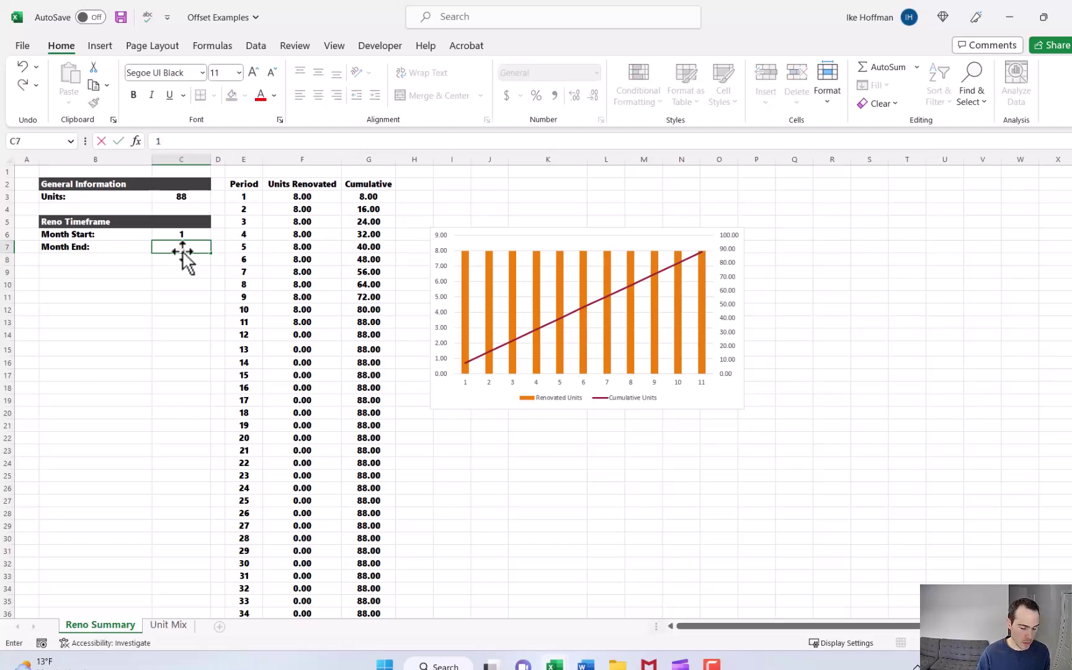
pyautogui.press('Return')
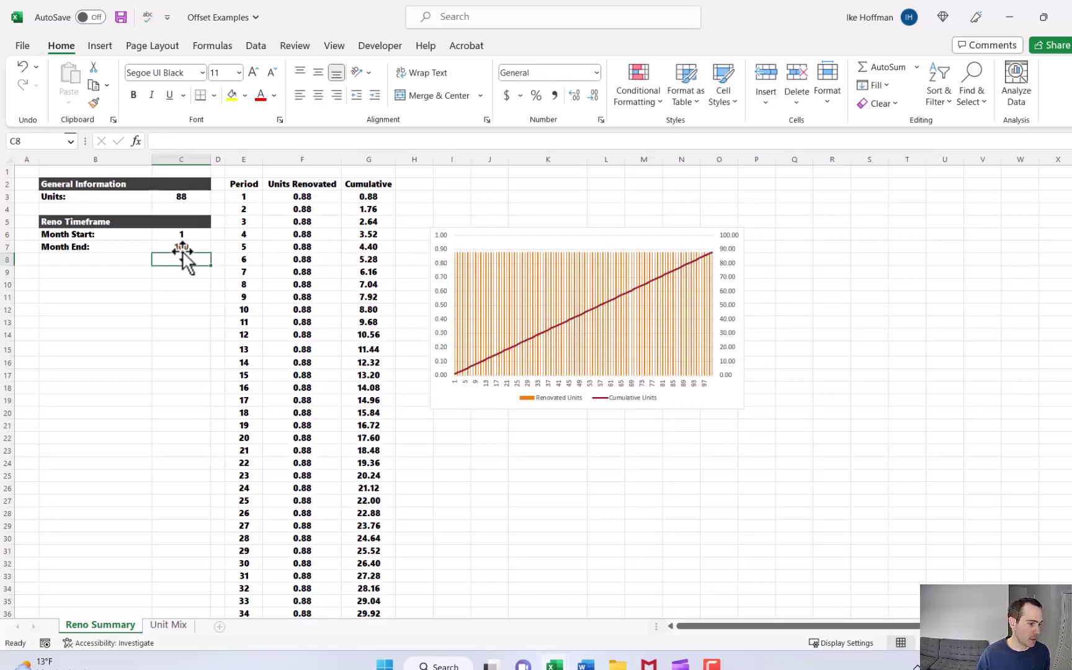
# Step: Move the chart up over the table and enlarge it out to column V
pyautogui.click(455, 234)
pyautogui.moveTo(476, 263); pyautogui.dragTo(322, 201)
pyautogui.moveTo(590, 348); pyautogui.dragTo(995, 488)
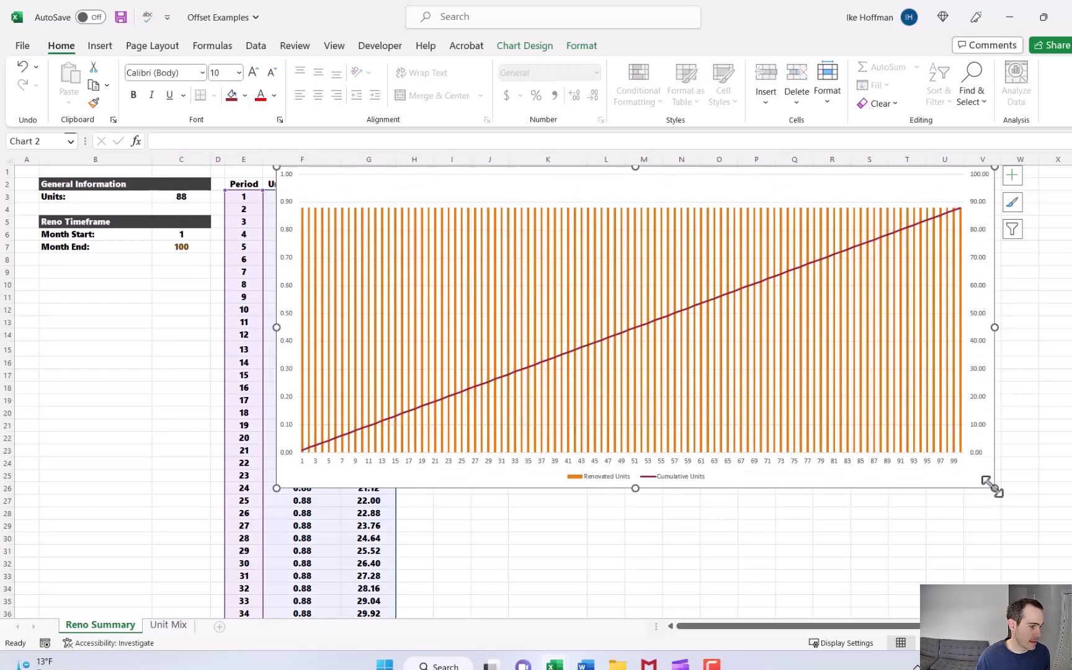
# Step: Set Month End in C7 back to 11
pyautogui.click(189, 248)
pyautogui.write('11')
pyautogui.press('Return')
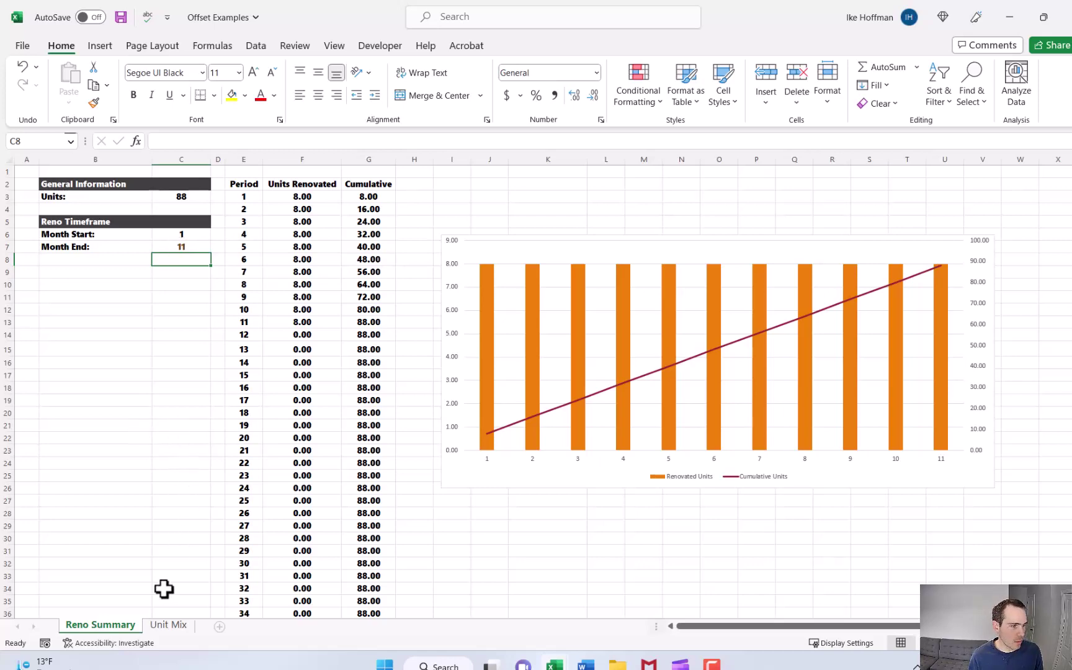
pyautogui.click(167, 624)
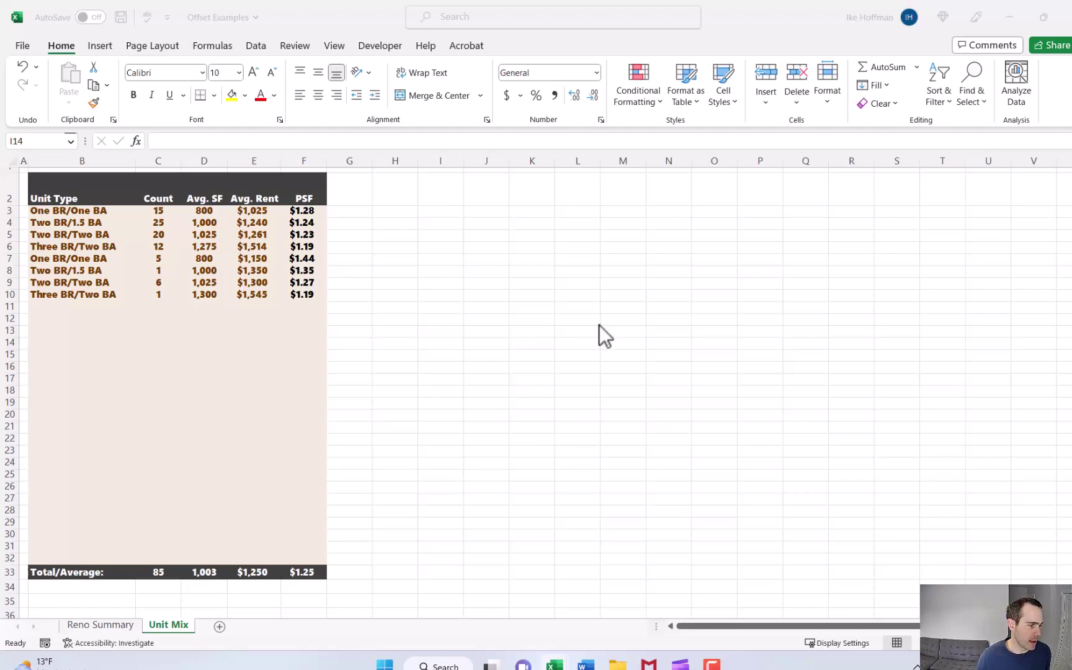
pyautogui.click(83, 210)
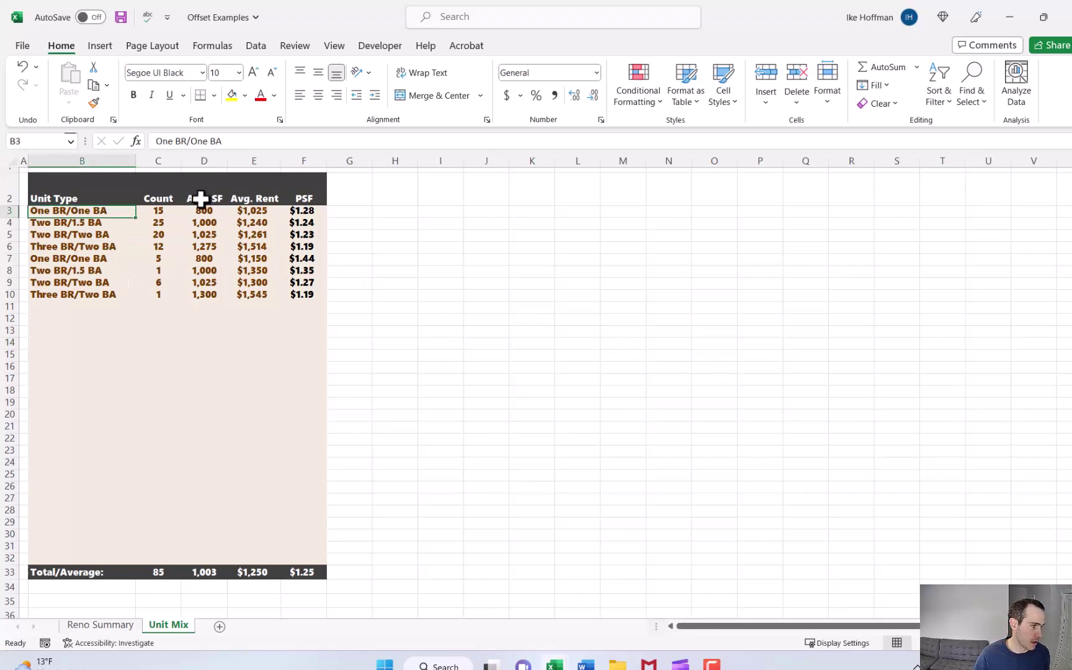
pyautogui.click(166, 211)
pyautogui.click(189, 214)
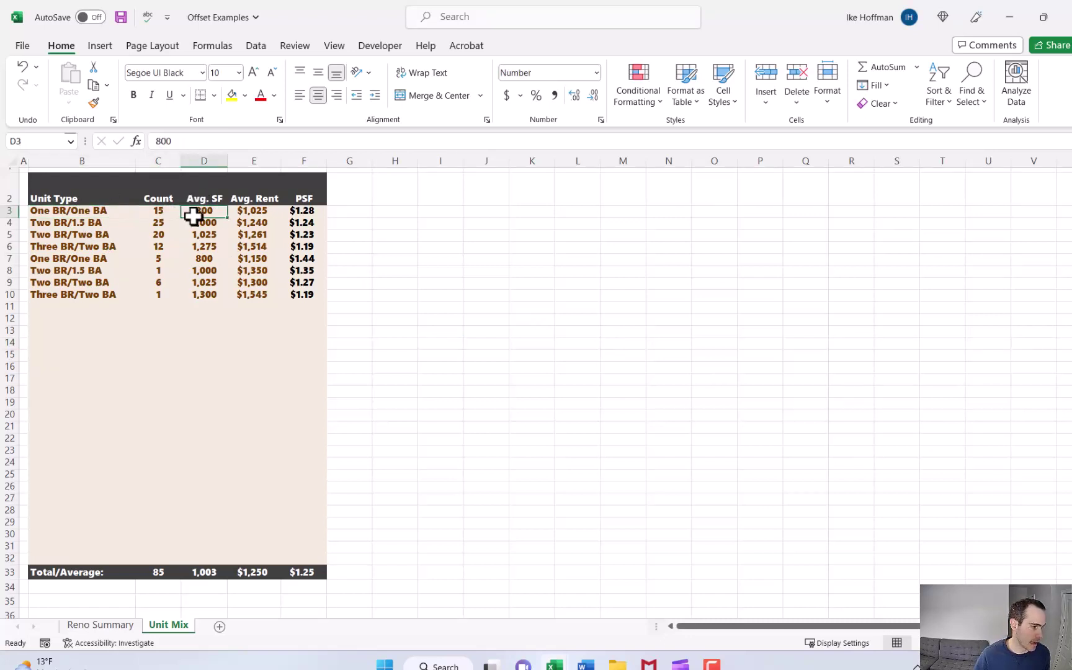
pyautogui.click(235, 212)
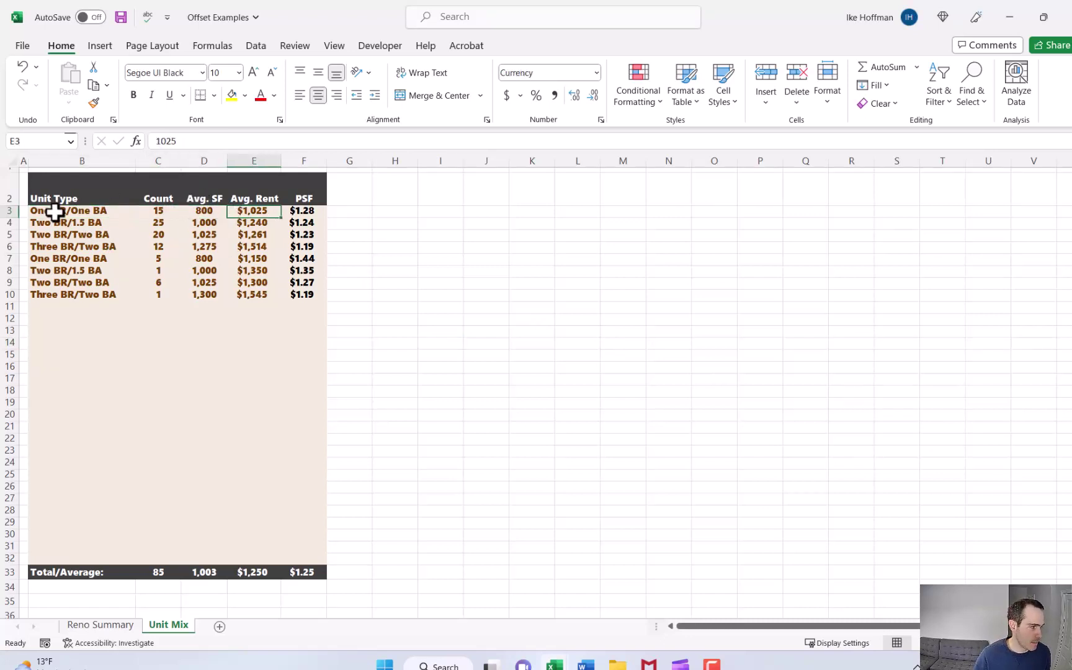
pyautogui.moveTo(55, 212); pyautogui.dragTo(62, 558)
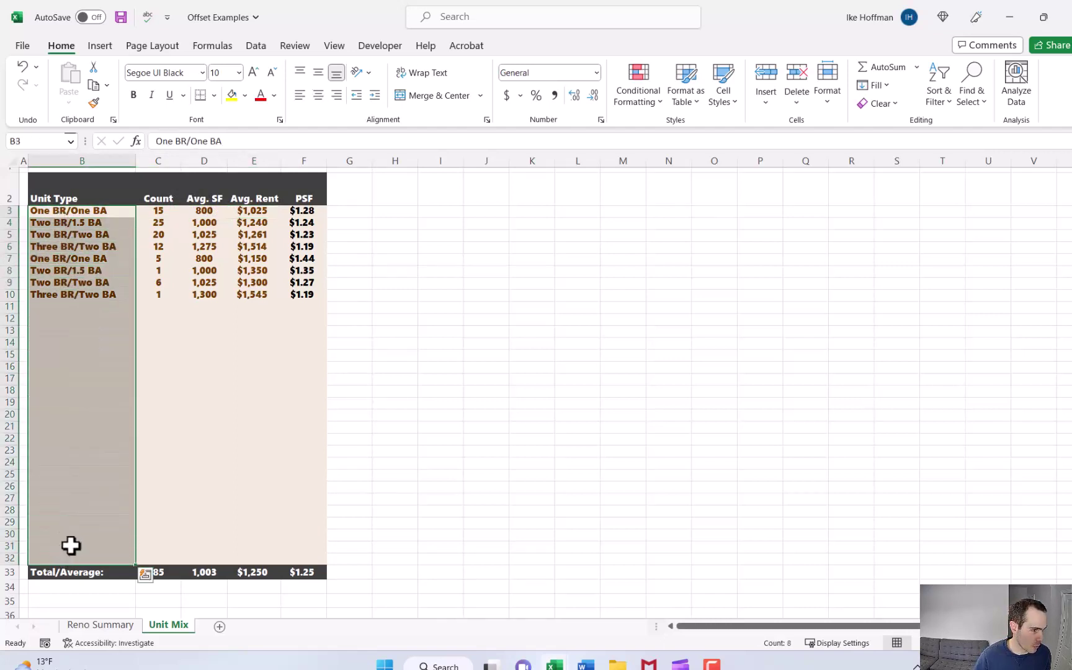
pyautogui.click(76, 534)
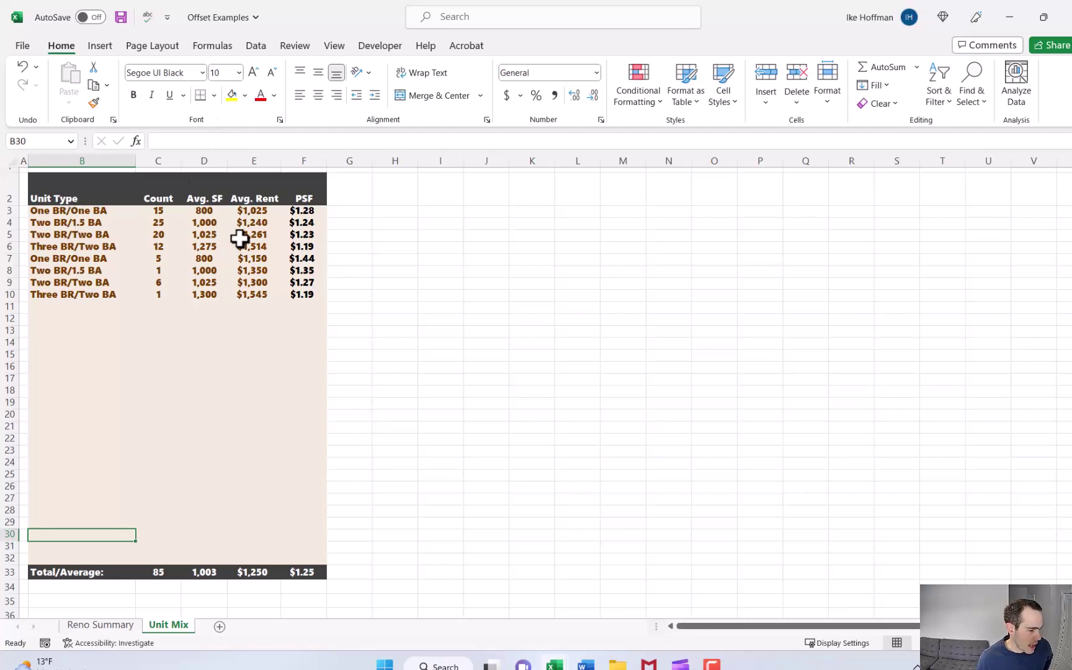
# Step: Create a new name Type whose OFFSET reference starts at 'Unit Mix'!$B$3
pyautogui.click(213, 46)
pyautogui.click(422, 84)
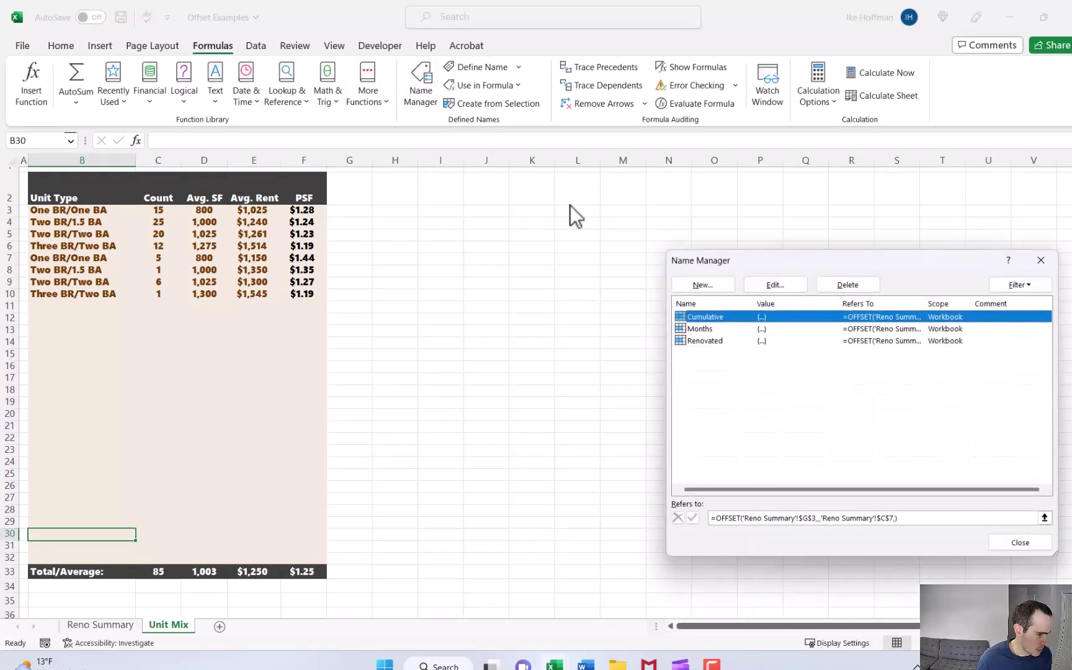
pyautogui.click(726, 284)
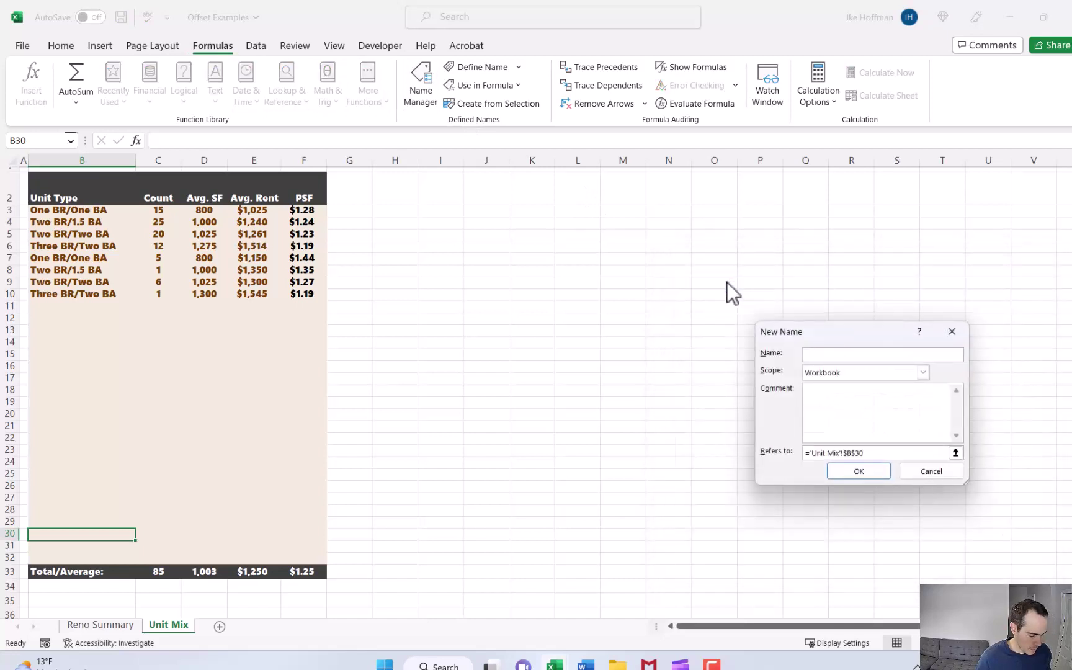
pyautogui.write('Type')
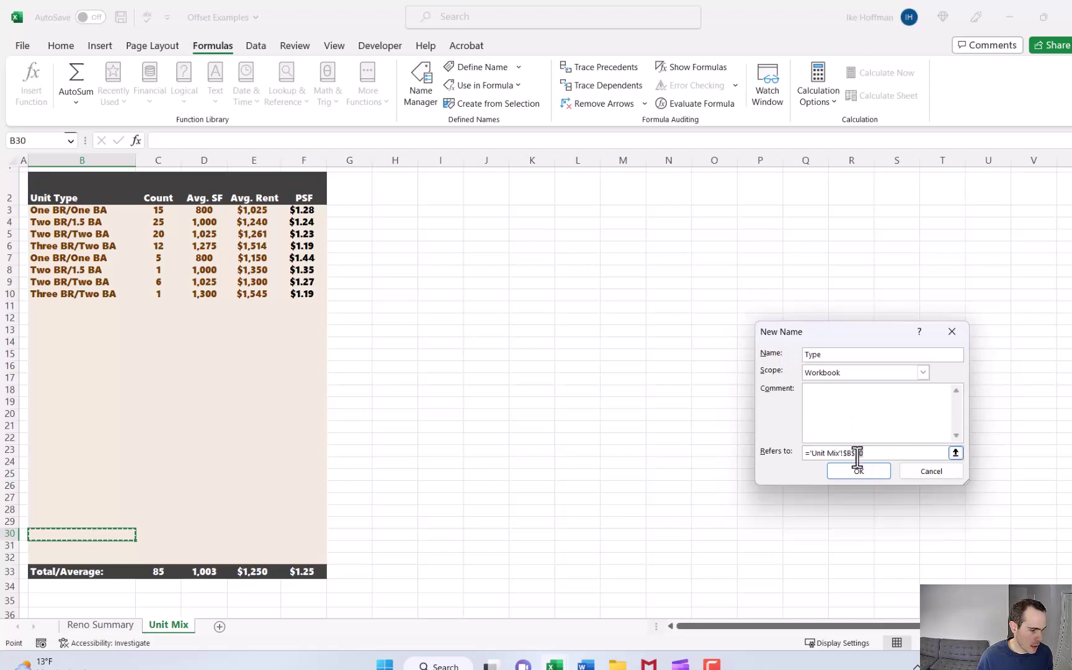
pyautogui.moveTo(863, 453); pyautogui.dragTo(814, 453)
pyautogui.write('offs')
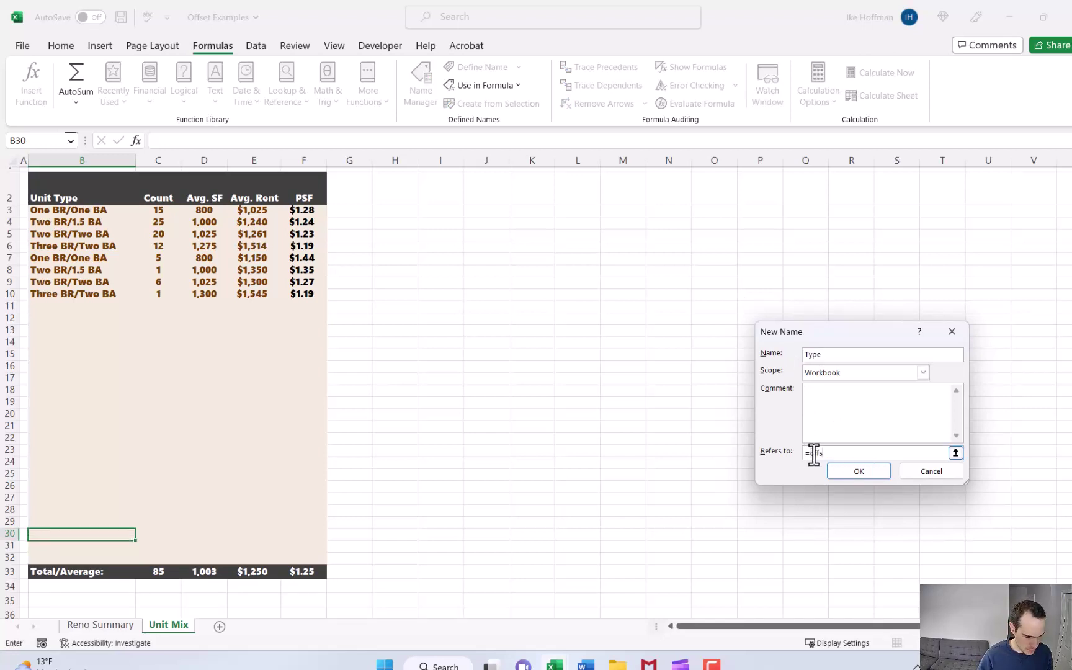
pyautogui.write('et(')
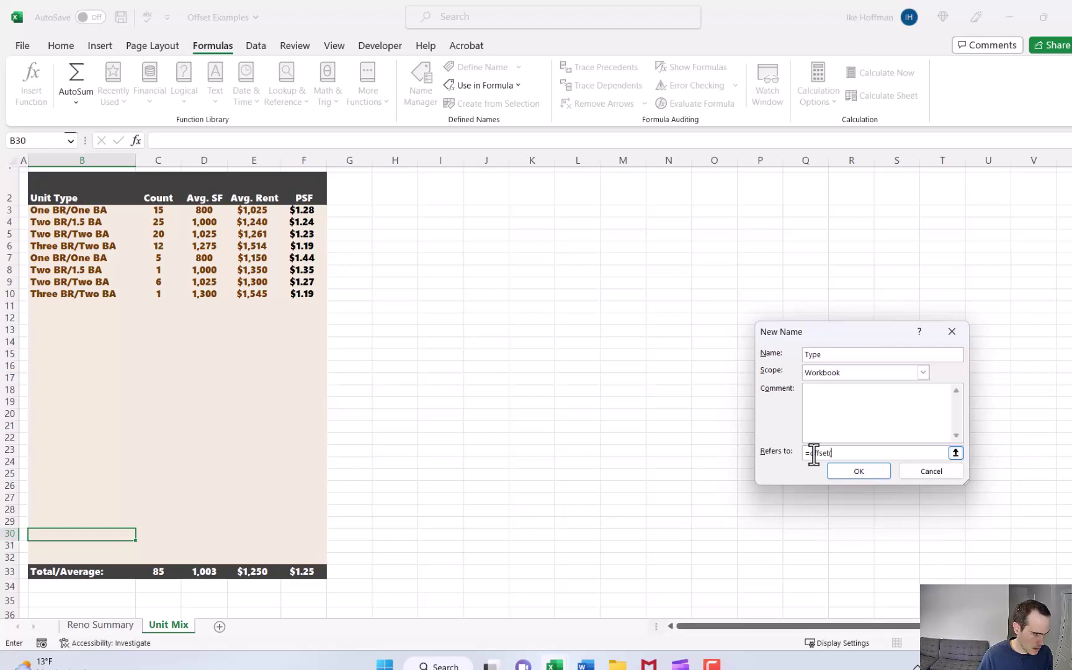
pyautogui.click(86, 212)
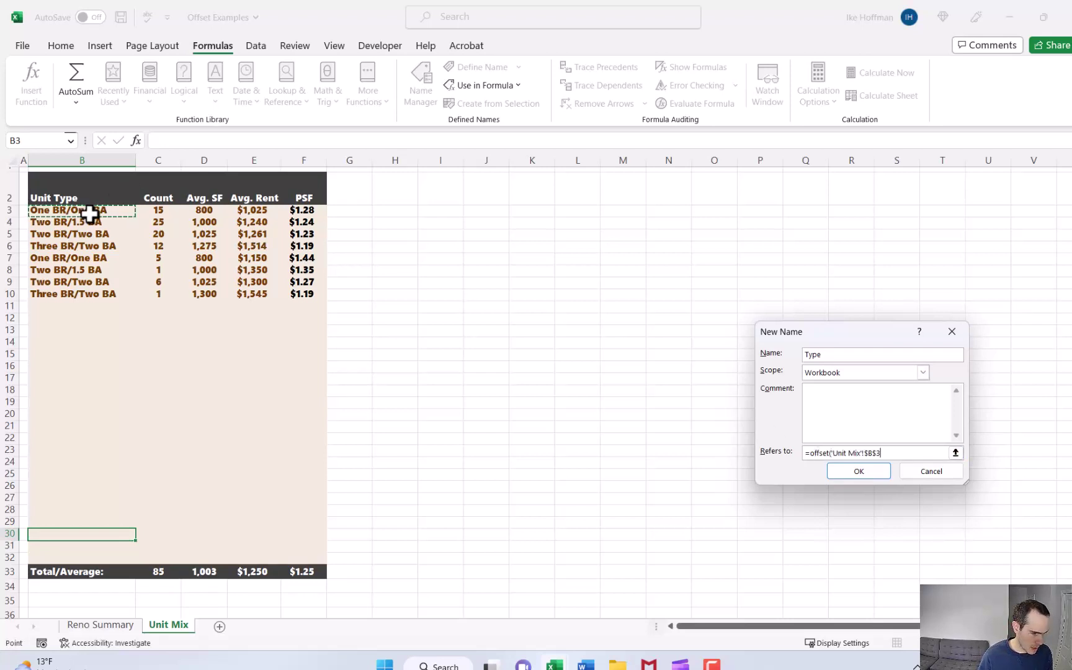
pyautogui.write(',')
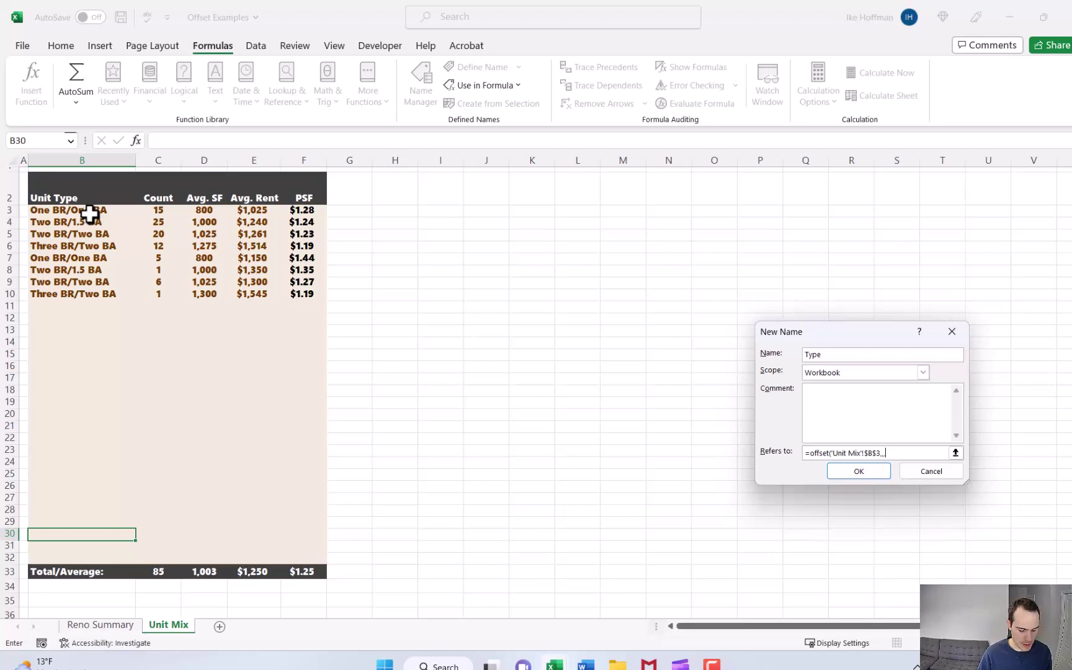
# Step: Finish Type's height as COUNTA('Unit Mix'!$B$3:$B$32) and confirm the name
pyautogui.write(',counta(')
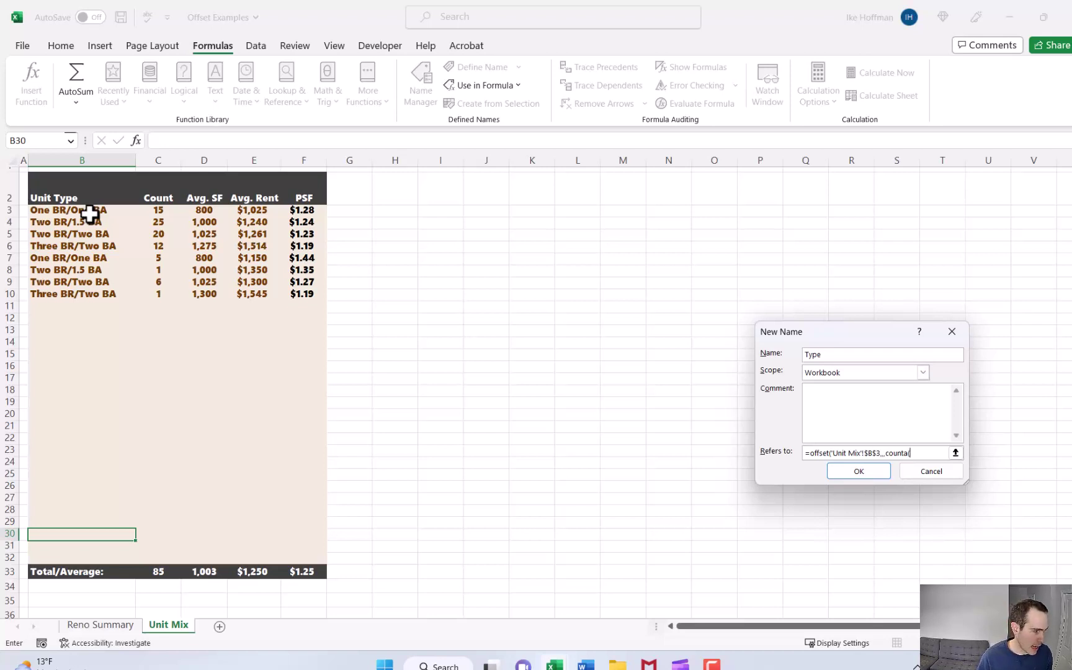
pyautogui.moveTo(109, 211); pyautogui.dragTo(99, 557)
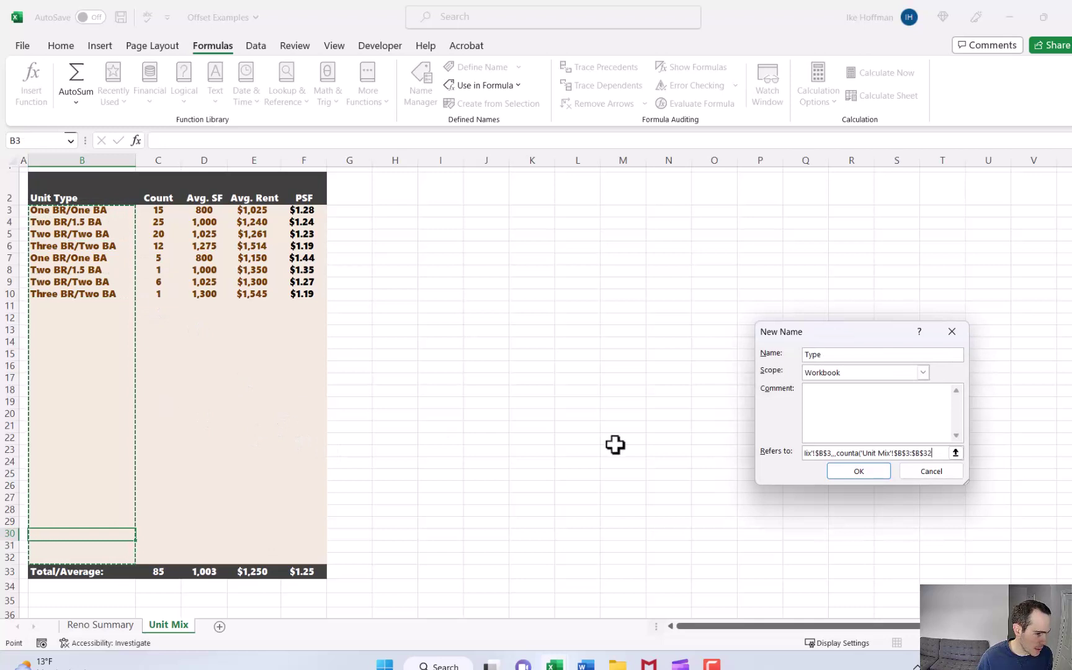
pyautogui.write(')')
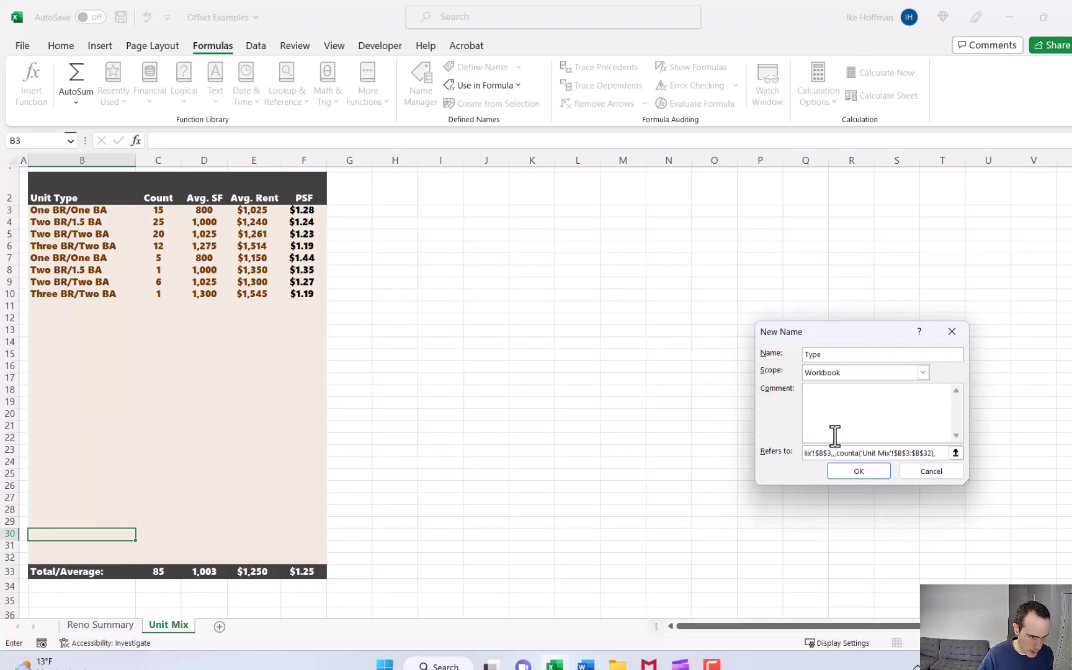
pyautogui.write(',)')
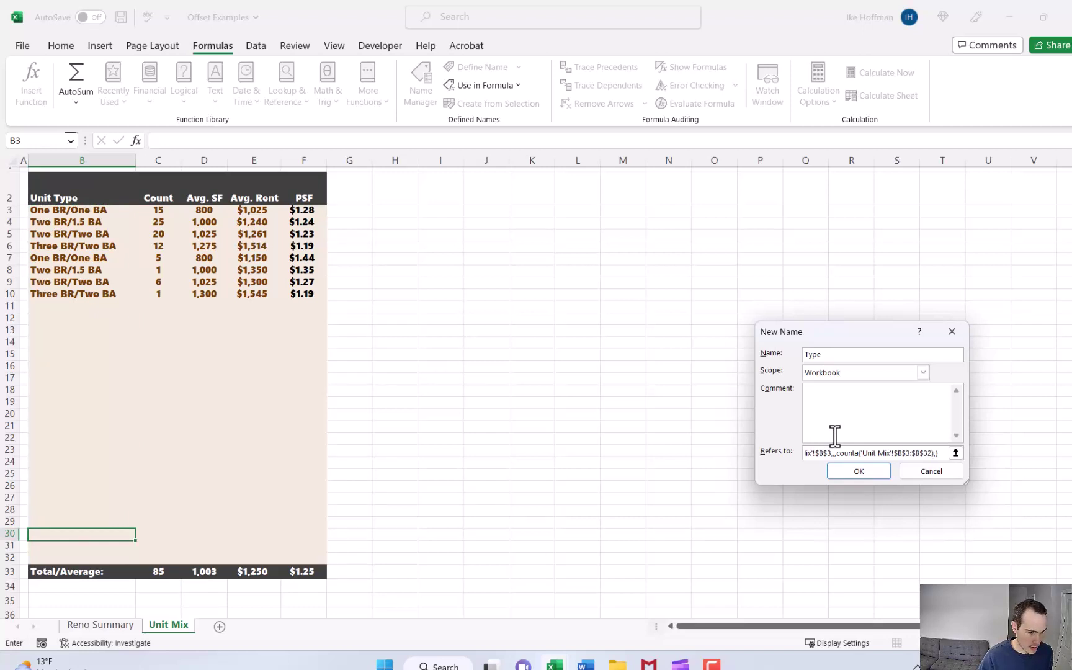
pyautogui.press('Return')
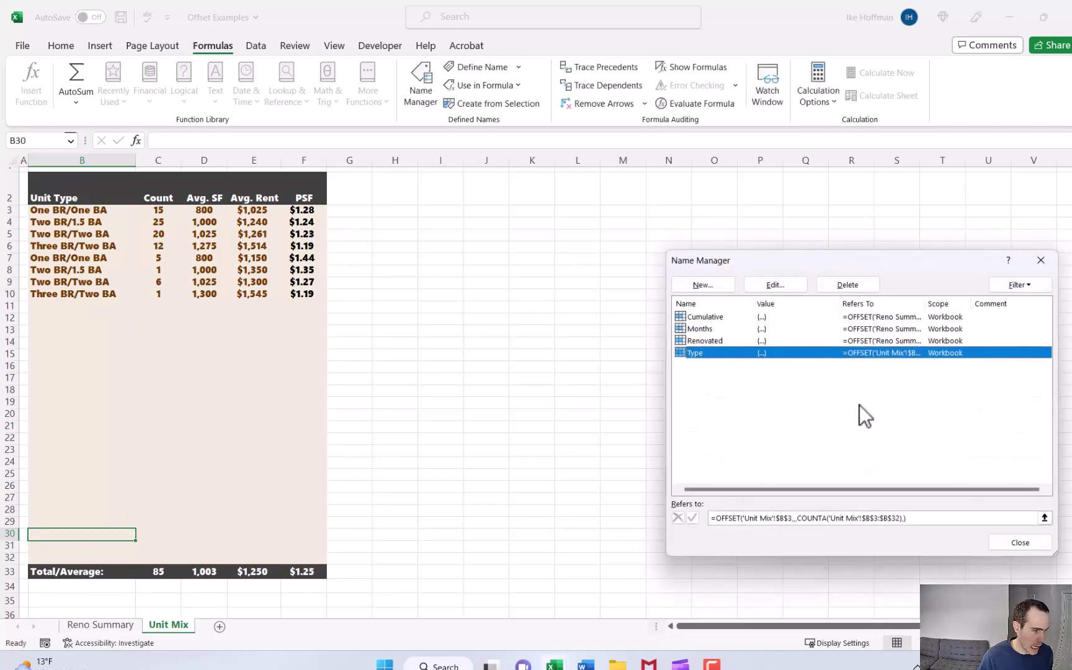
pyautogui.click(954, 517)
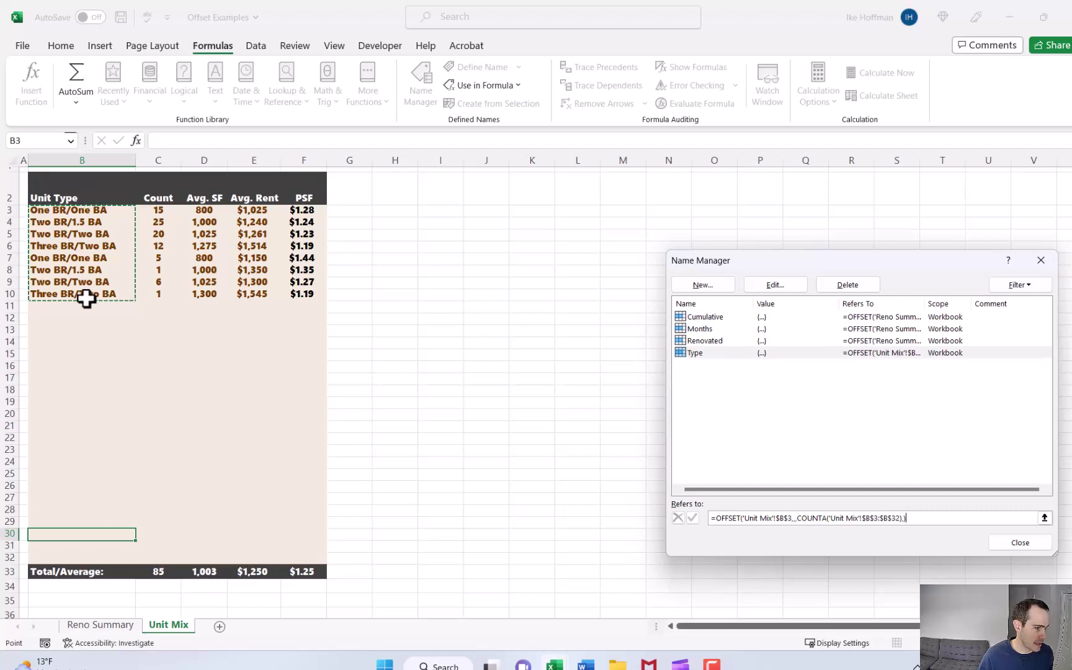
# Step: Add name Rent as =OFFSET('Unit Mix'!$E$3,,,COUNTA('Unit Mix'!$E$3:$E$32),) and close Name Manager
pyautogui.click(712, 288)
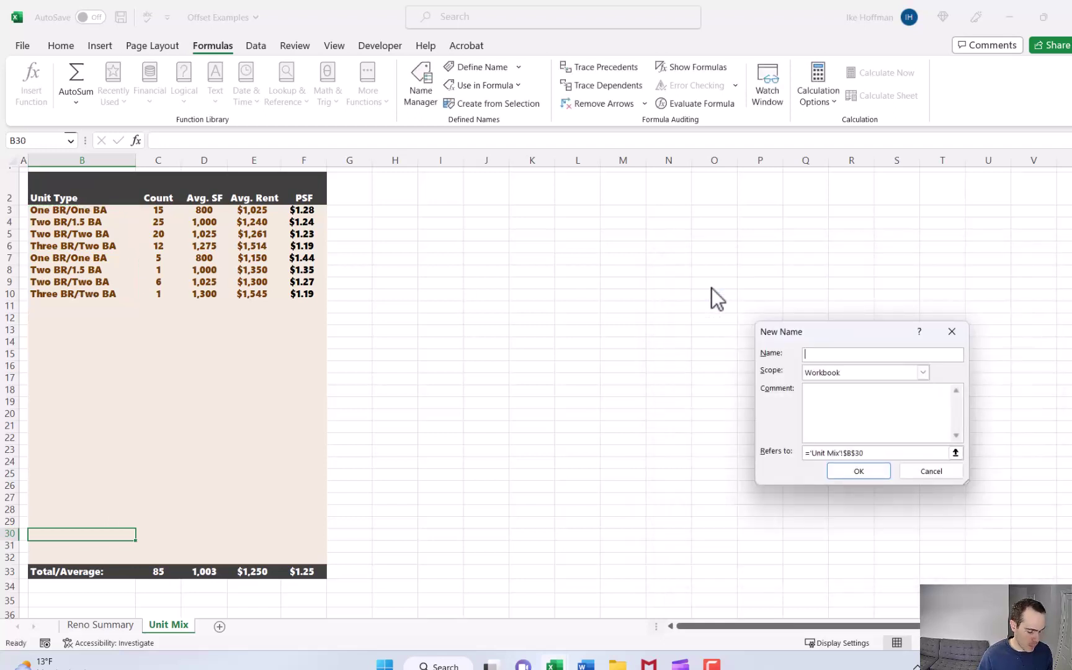
pyautogui.write('Rent')
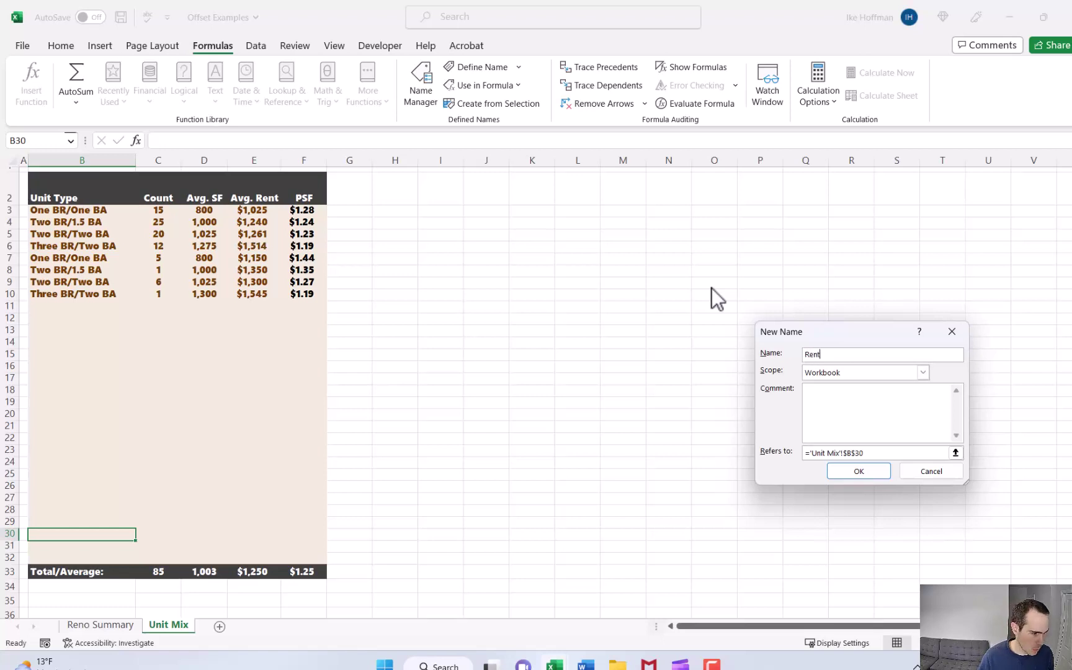
pyautogui.moveTo(883, 454); pyautogui.dragTo(809, 451)
pyautogui.write('offset(')
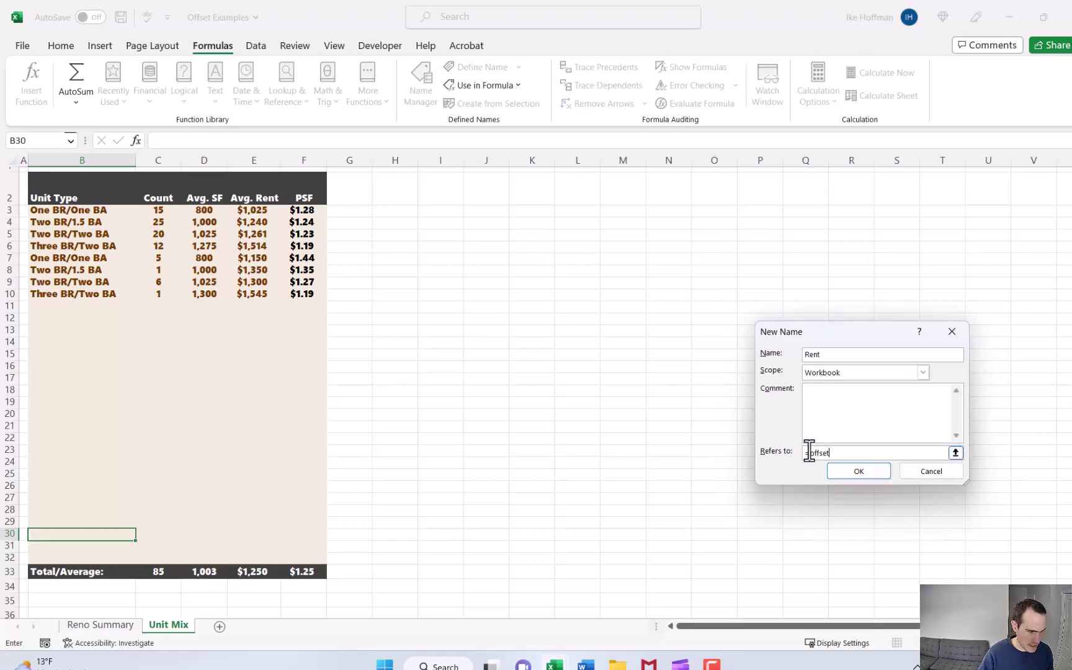
pyautogui.click(253, 211)
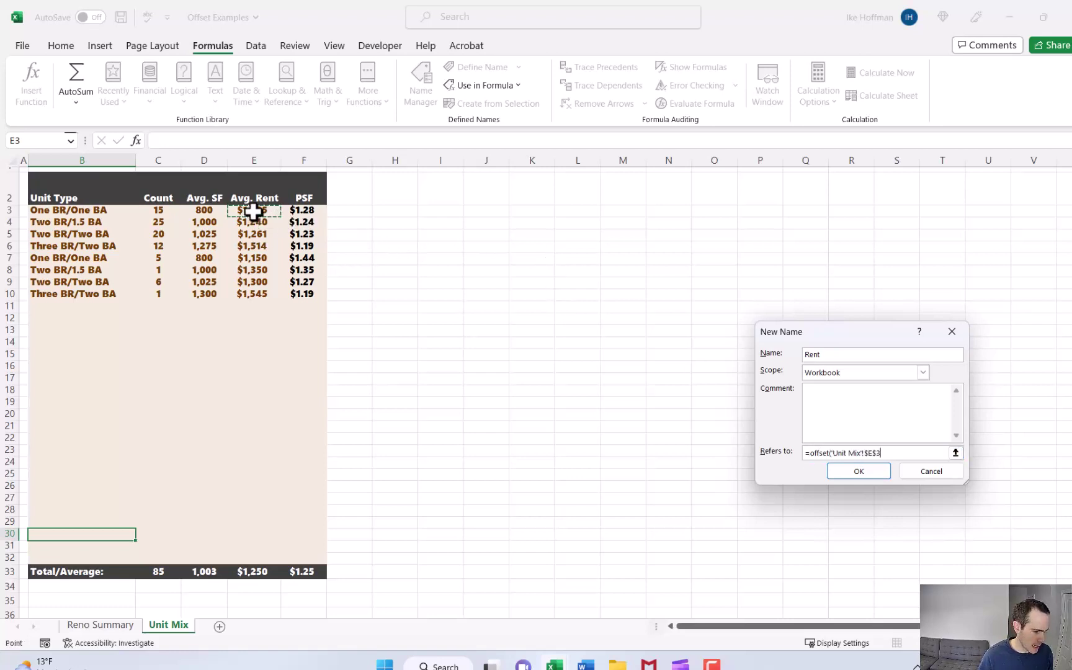
pyautogui.press('F2')
pyautogui.write(',')
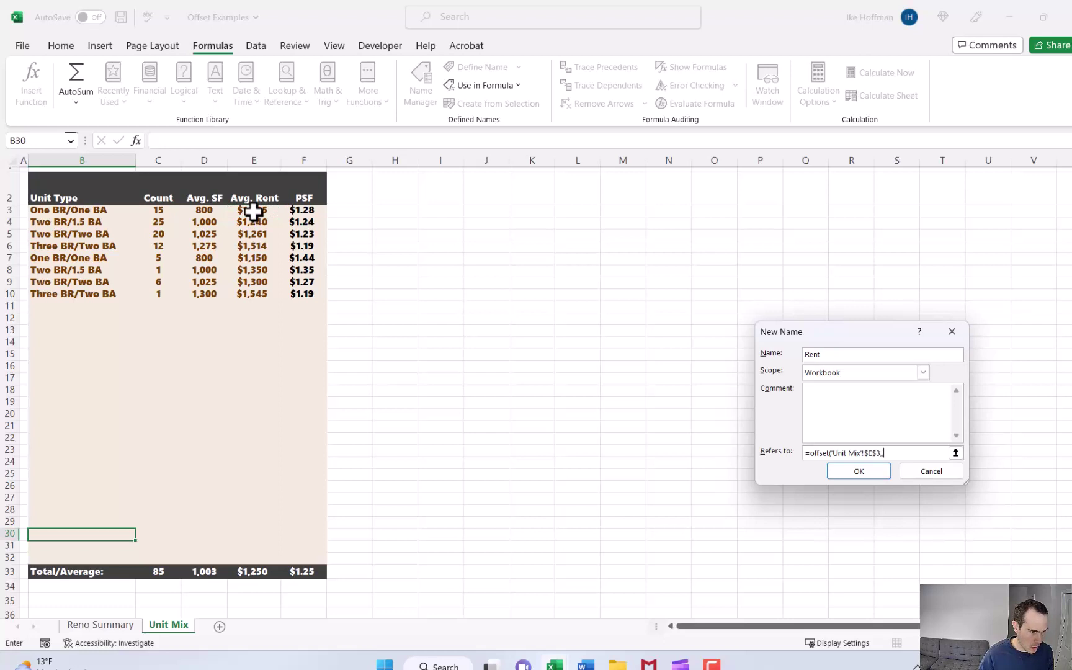
pyautogui.write(',,counta(')
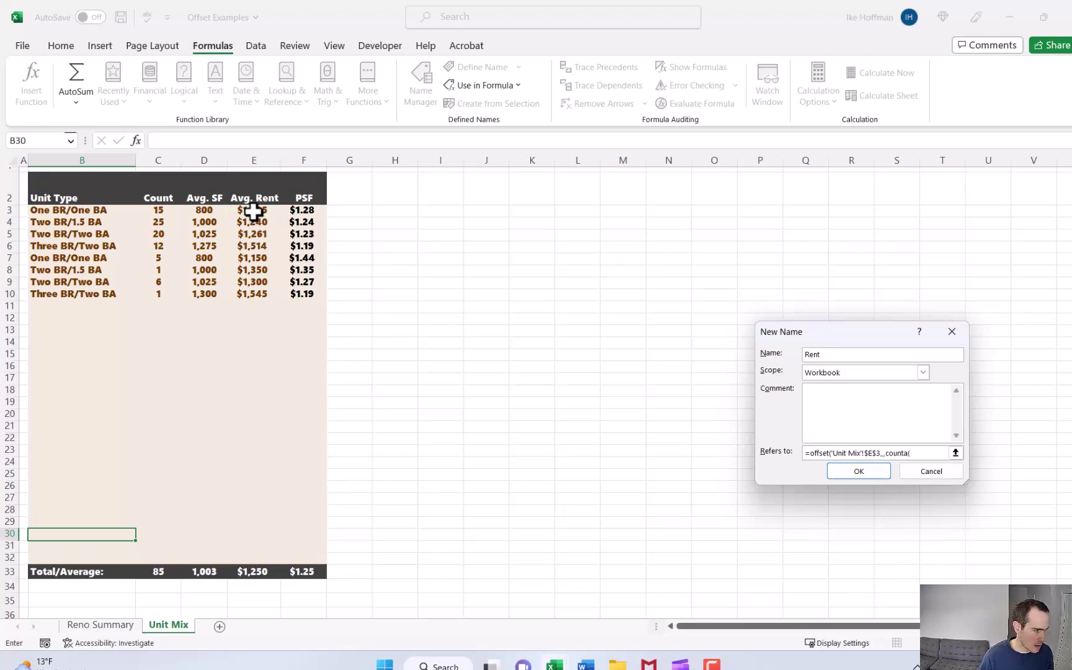
pyautogui.moveTo(253, 212); pyautogui.dragTo(242, 555)
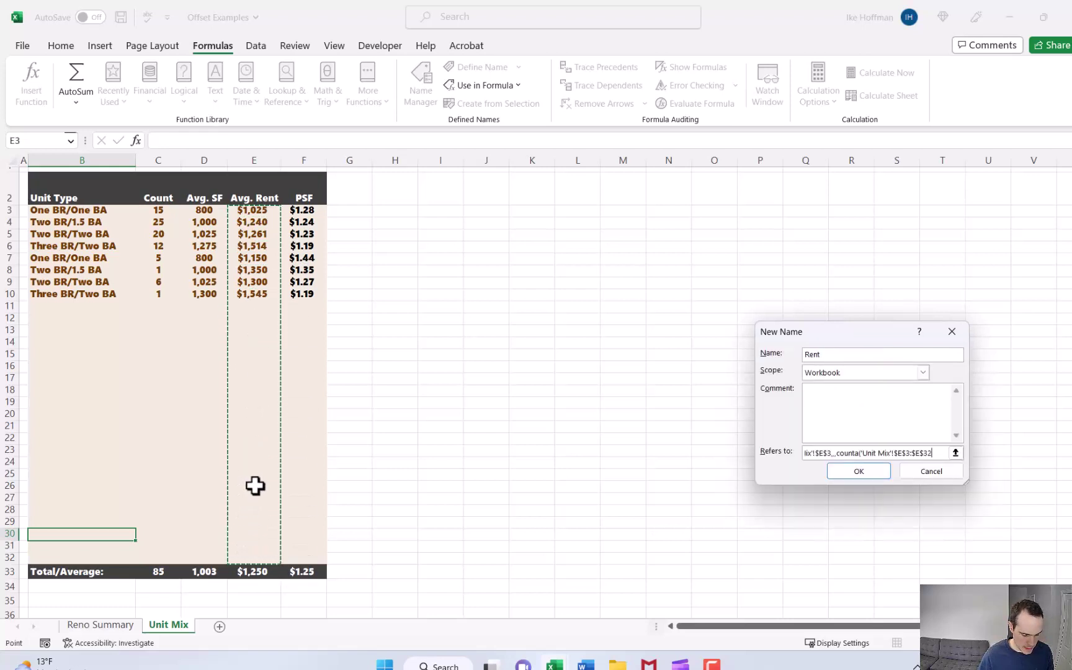
pyautogui.write(')')
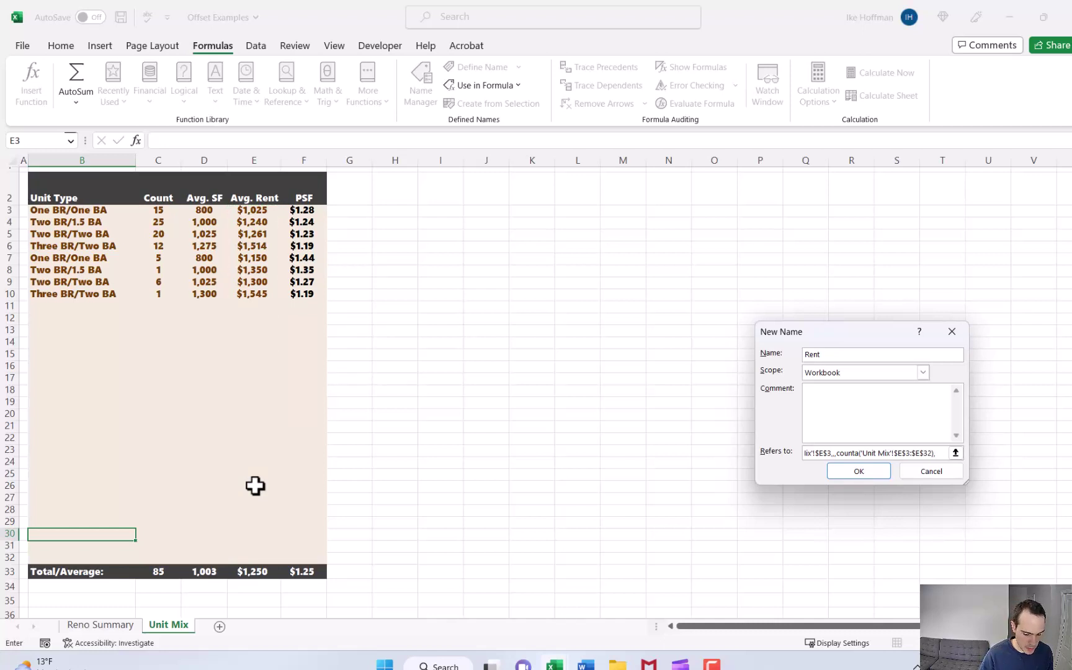
pyautogui.write(',)')
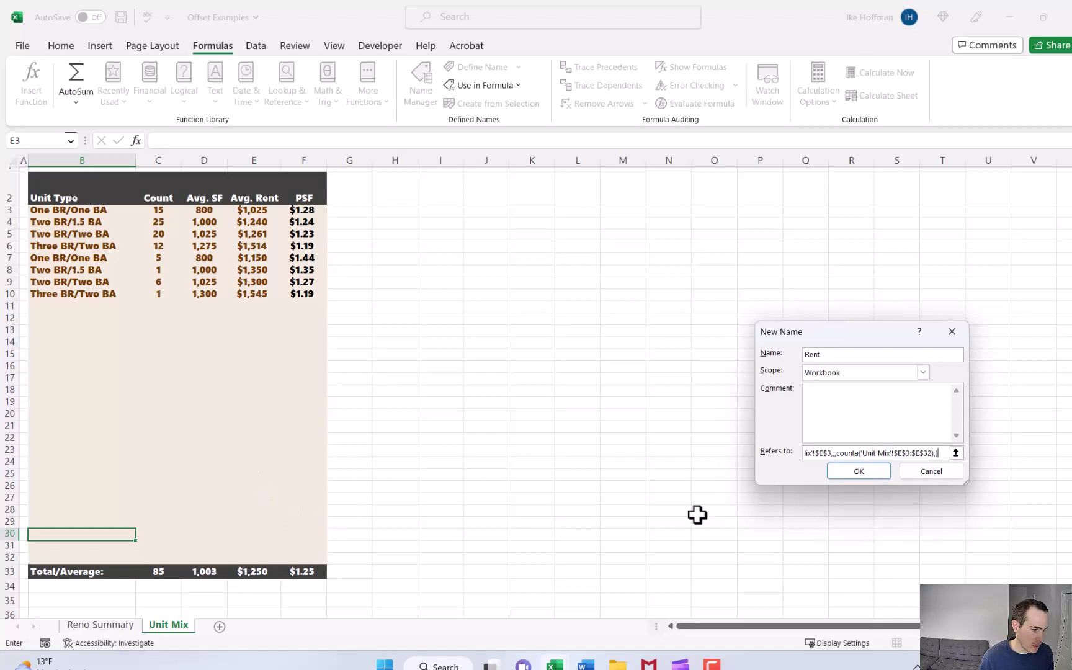
pyautogui.click(871, 474)
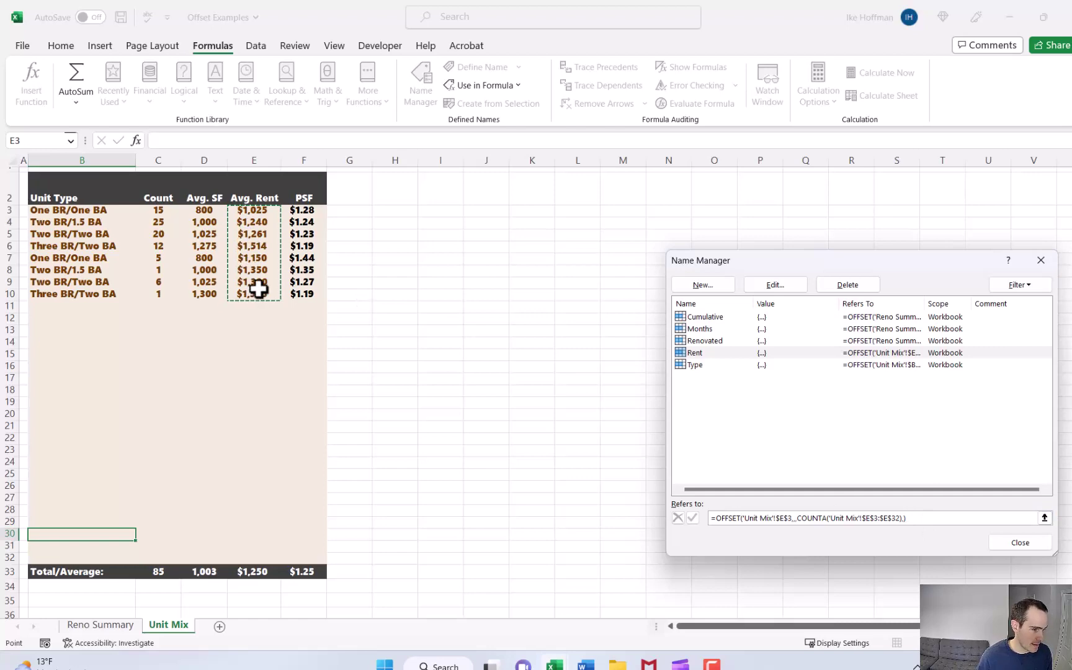
pyautogui.press('Escape')
pyautogui.press('Escape')
# Step: Insert a stacked column chart on the Unit Mix sheet
pyautogui.click(60, 46)
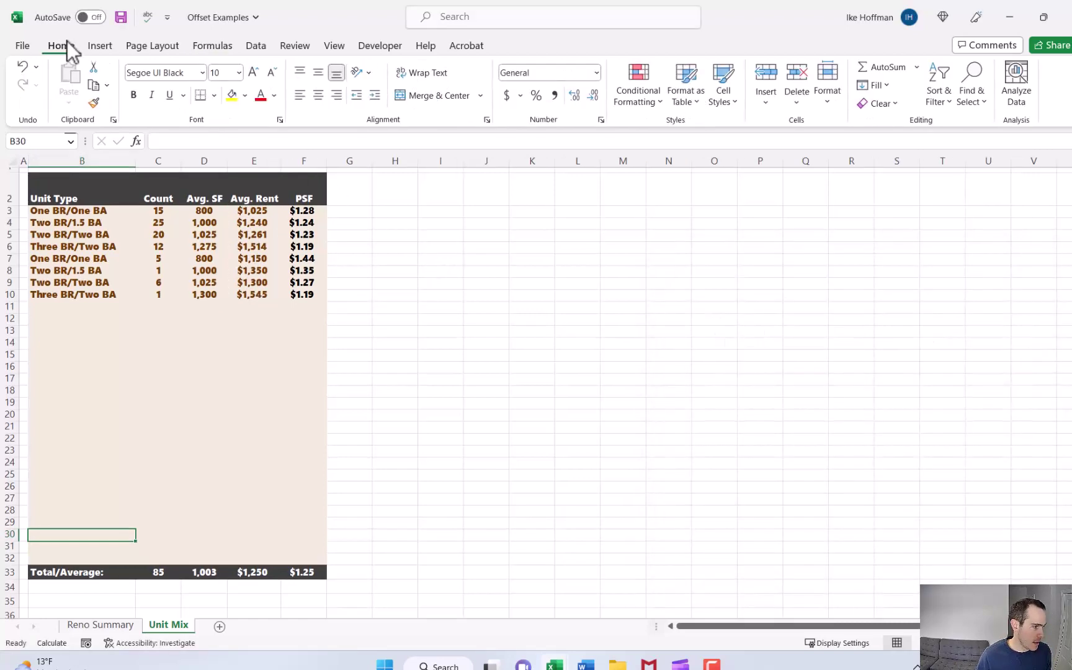
pyautogui.click(98, 47)
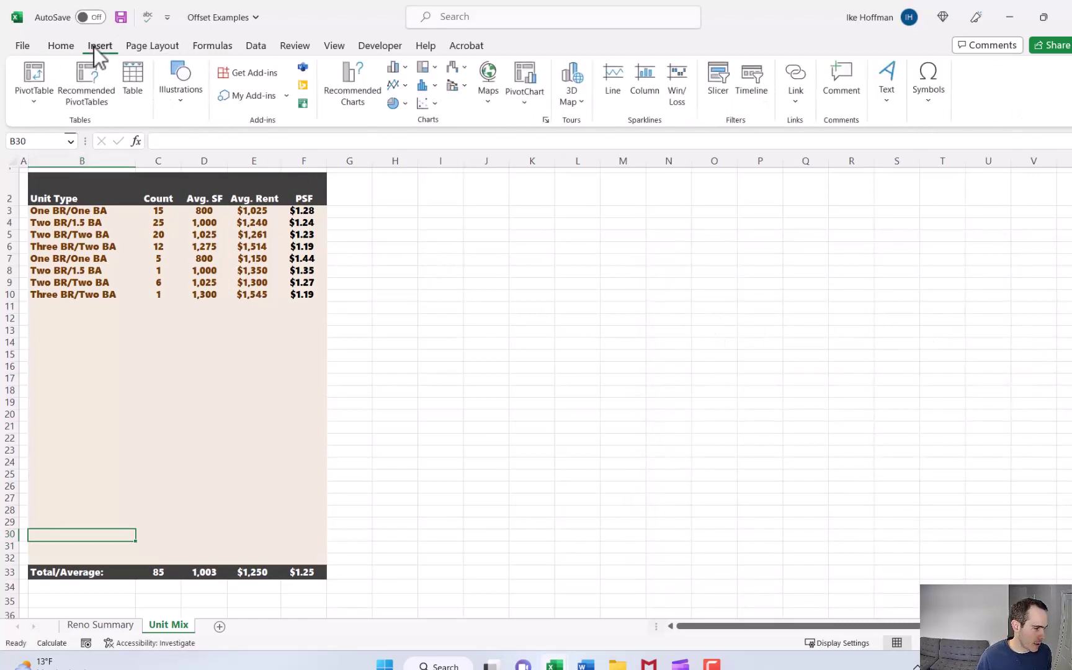
pyautogui.click(400, 67)
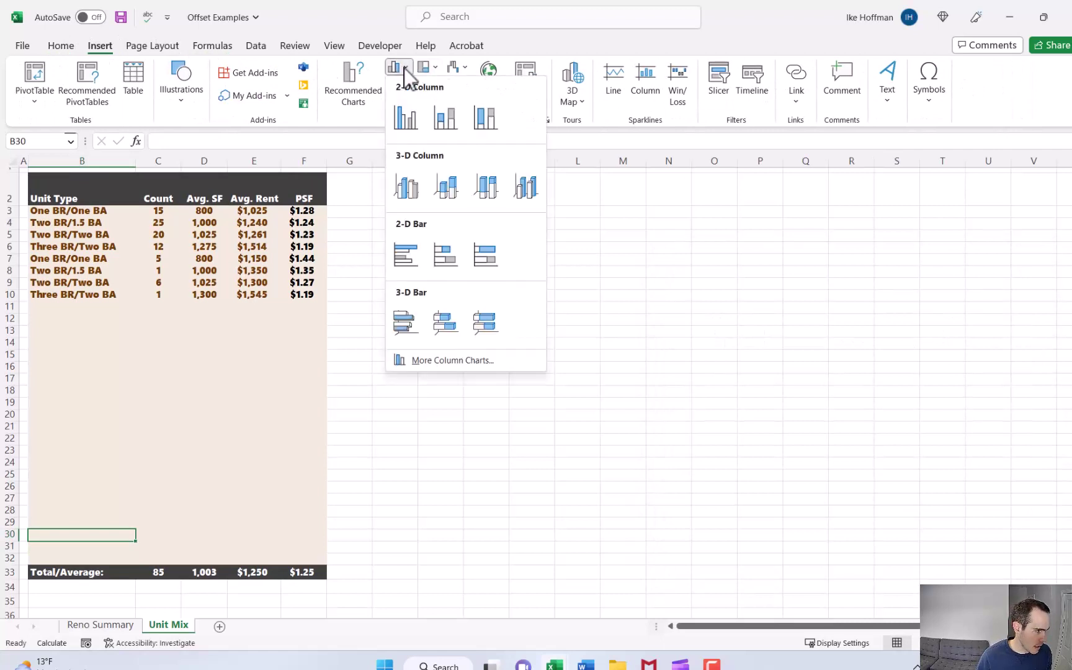
pyautogui.click(445, 118)
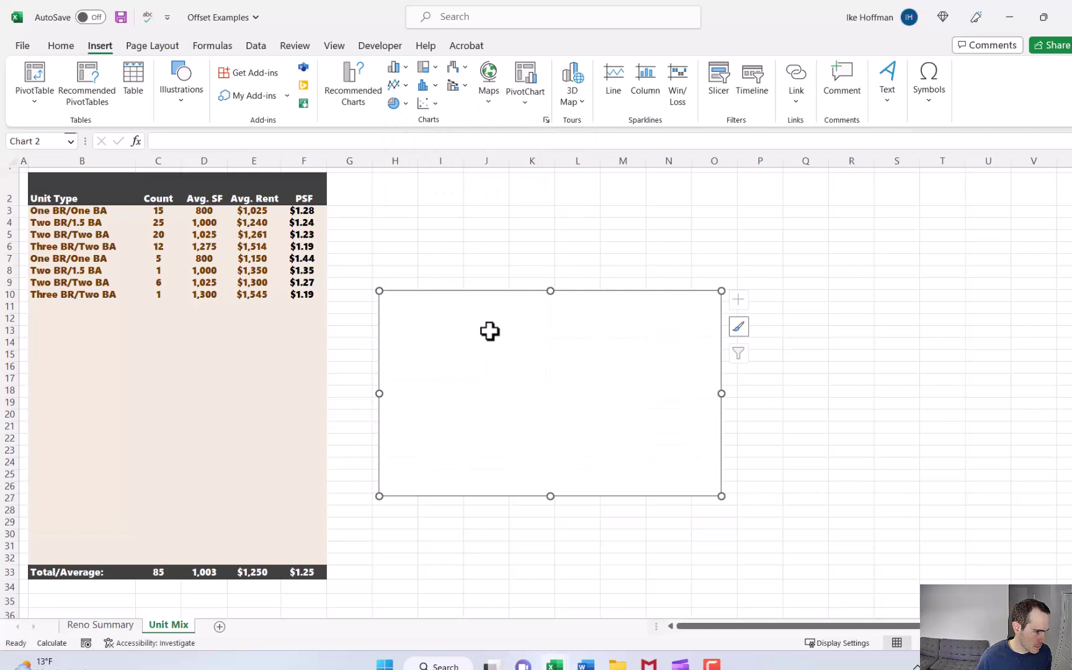
# Step: Start adding a 'Unit Type' series in the chart's data source, then cancel it
pyautogui.rightClick(505, 346)
pyautogui.click(550, 419)
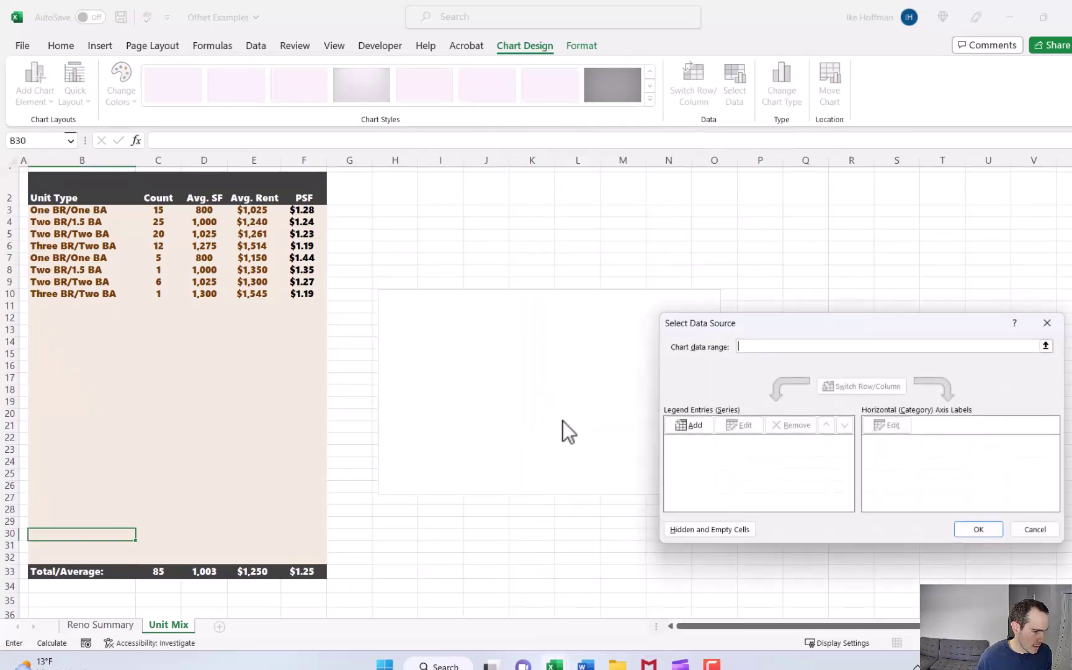
pyautogui.click(694, 425)
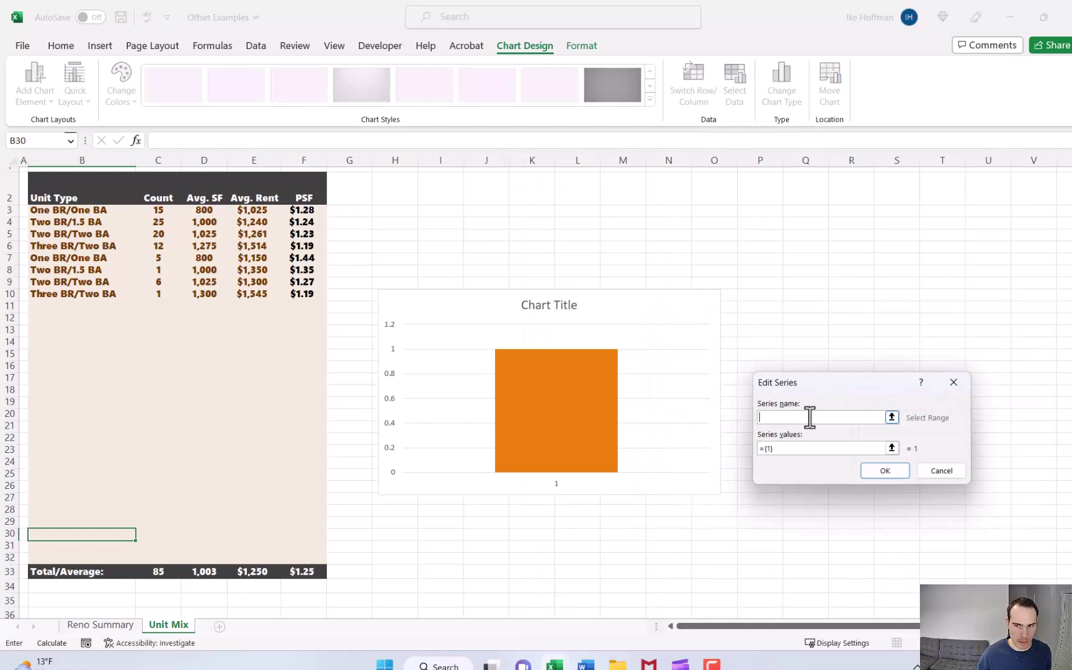
pyautogui.write('Unit Type')
pyautogui.moveTo(773, 446); pyautogui.dragTo(765, 452)
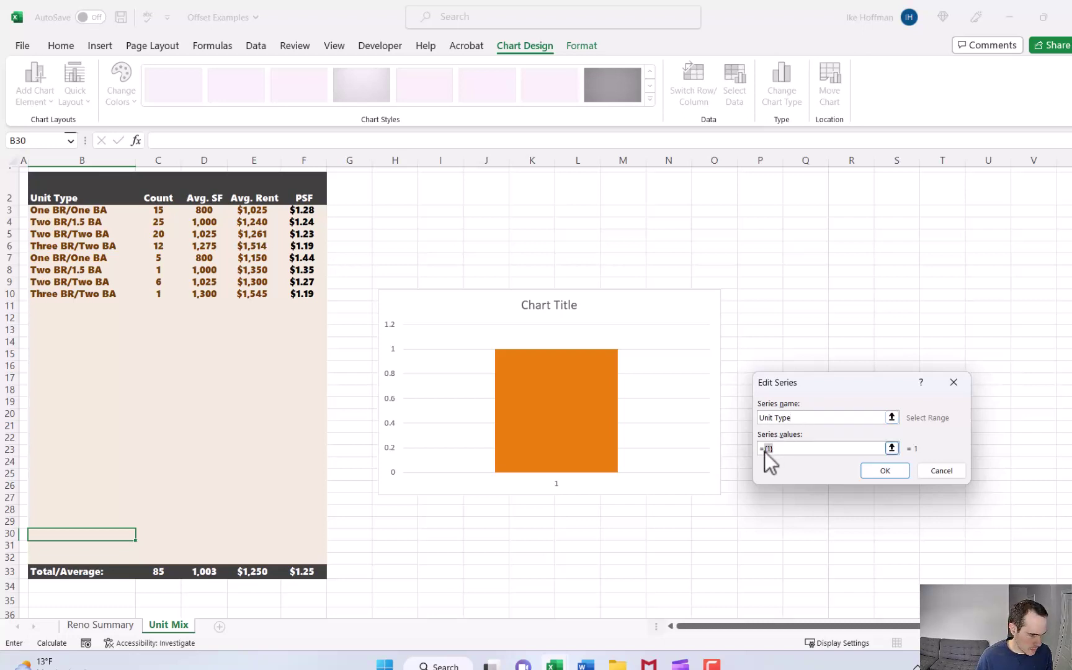
pyautogui.click(927, 474)
# Step: Close the data source dialog and rename the Unit Mix sheet to 'Mix'
pyautogui.click(1034, 530)
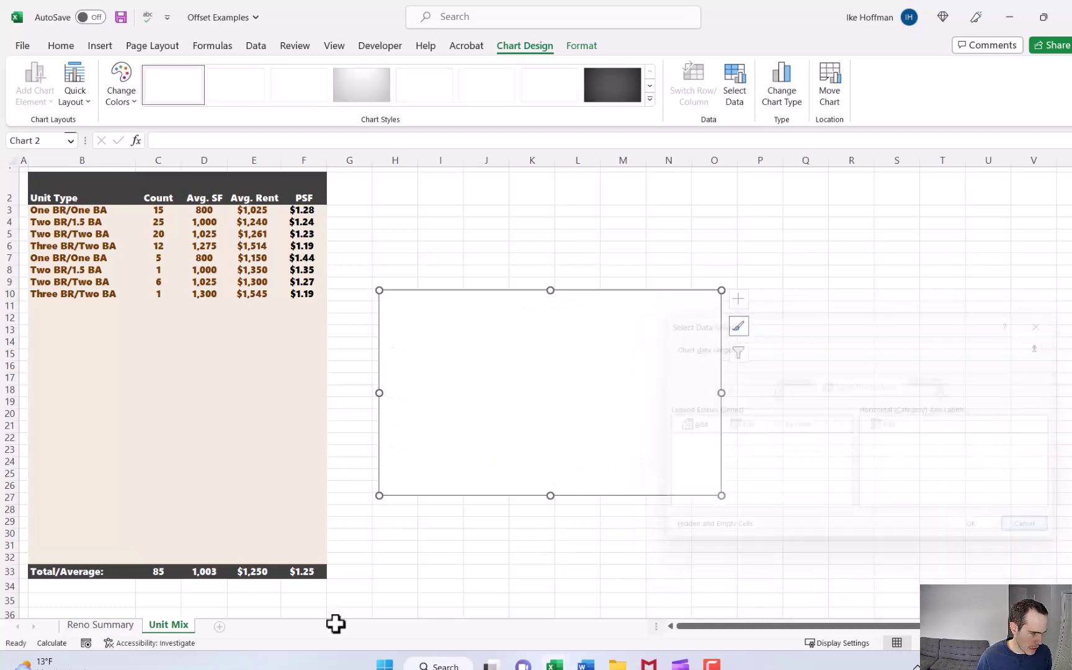
pyautogui.doubleClick(177, 626)
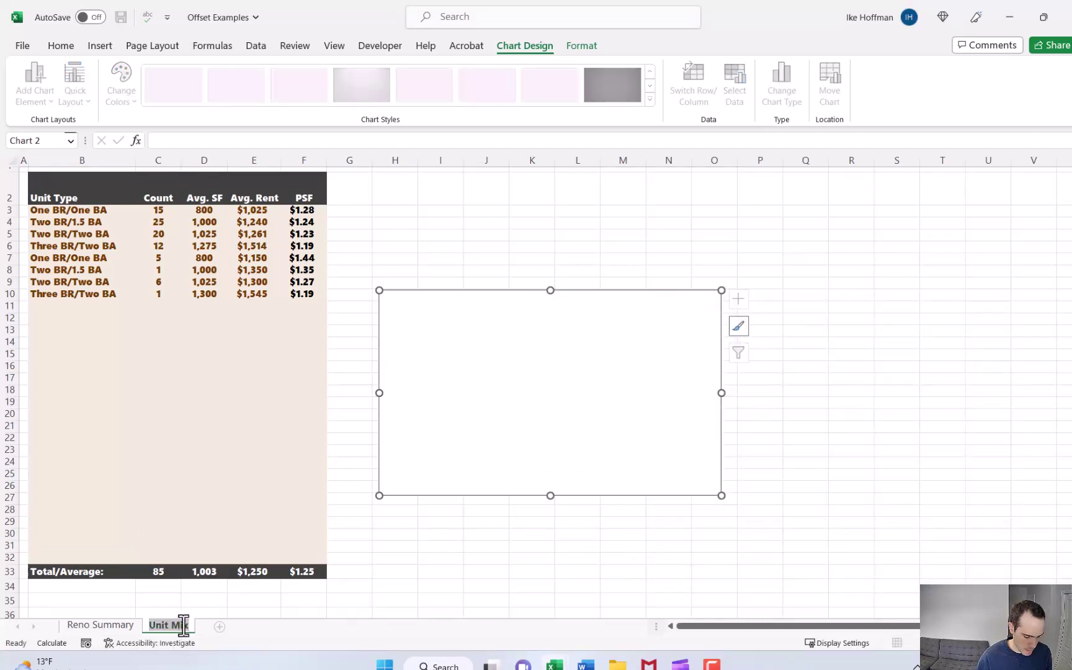
pyautogui.write('Mix')
pyautogui.click(381, 543)
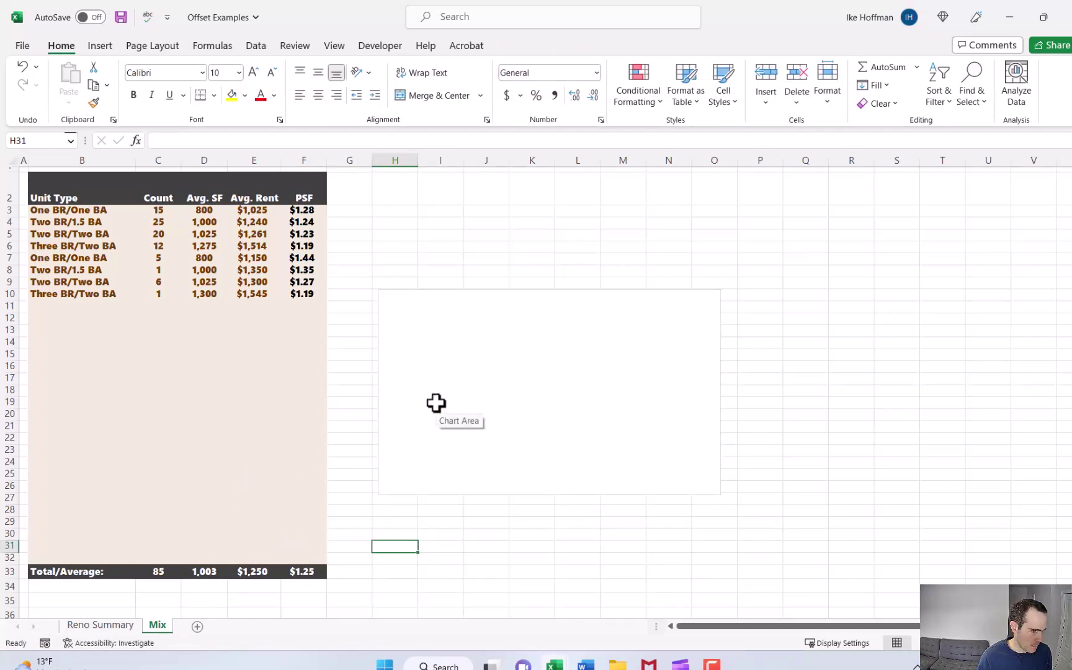
pyautogui.click(488, 403)
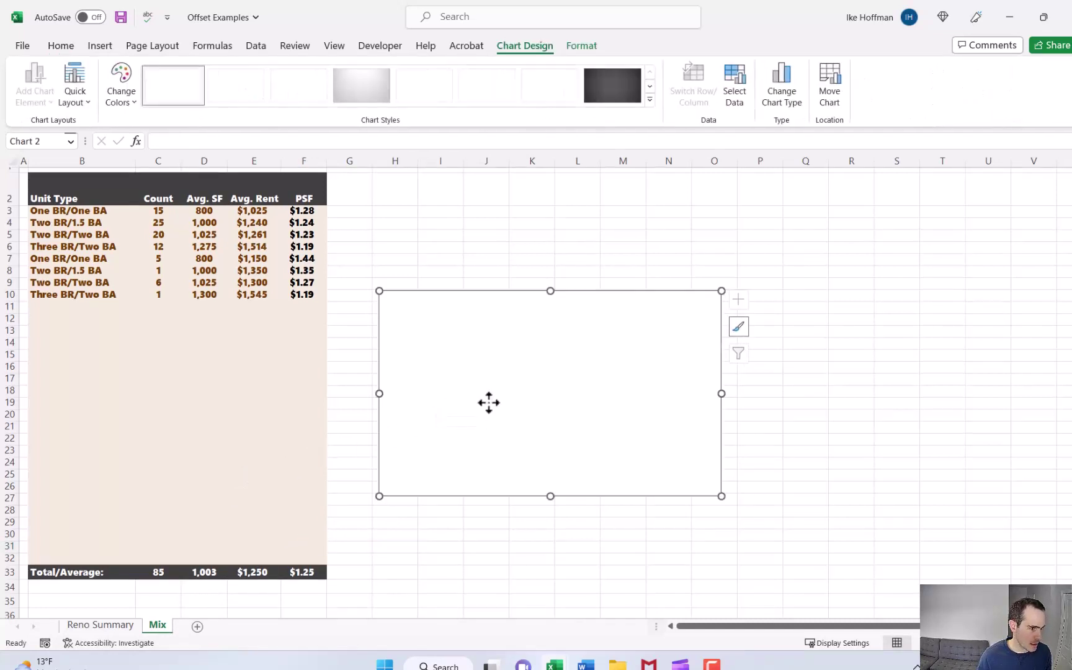
# Step: Add an Avg. Rents series to the empty chart with values =Mix!Rents
pyautogui.rightClick(518, 412)
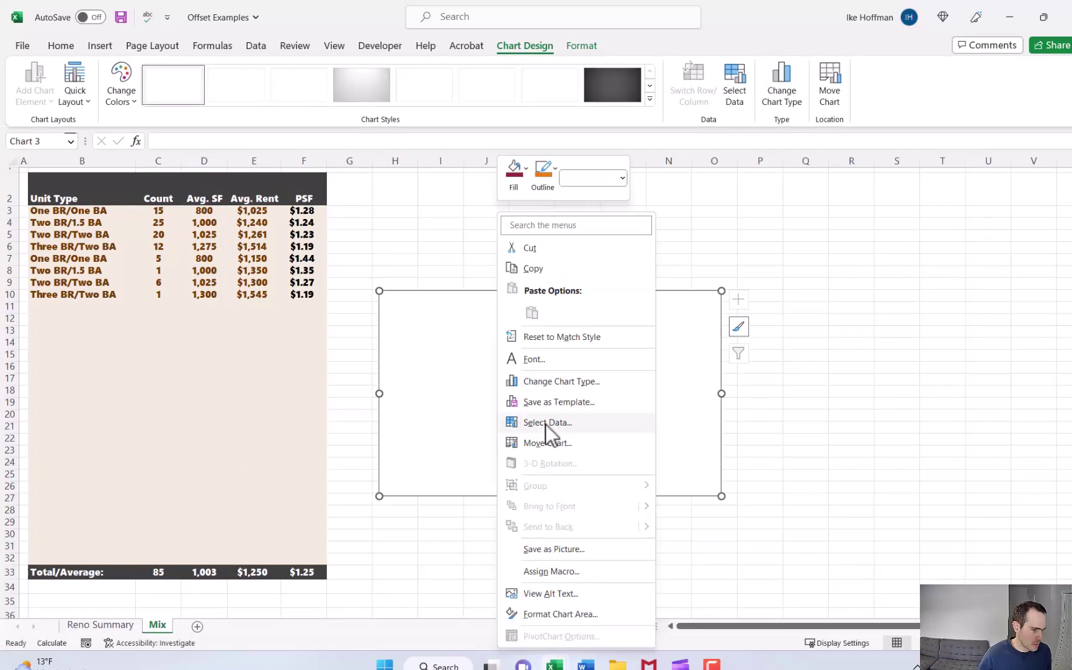
pyautogui.click(545, 424)
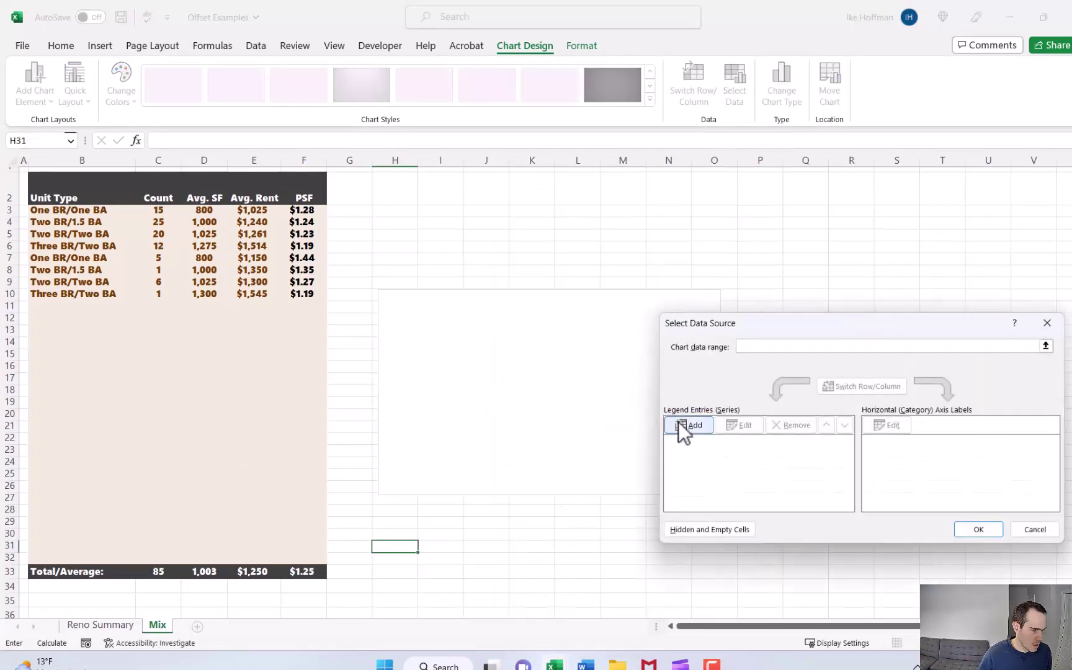
pyautogui.click(707, 425)
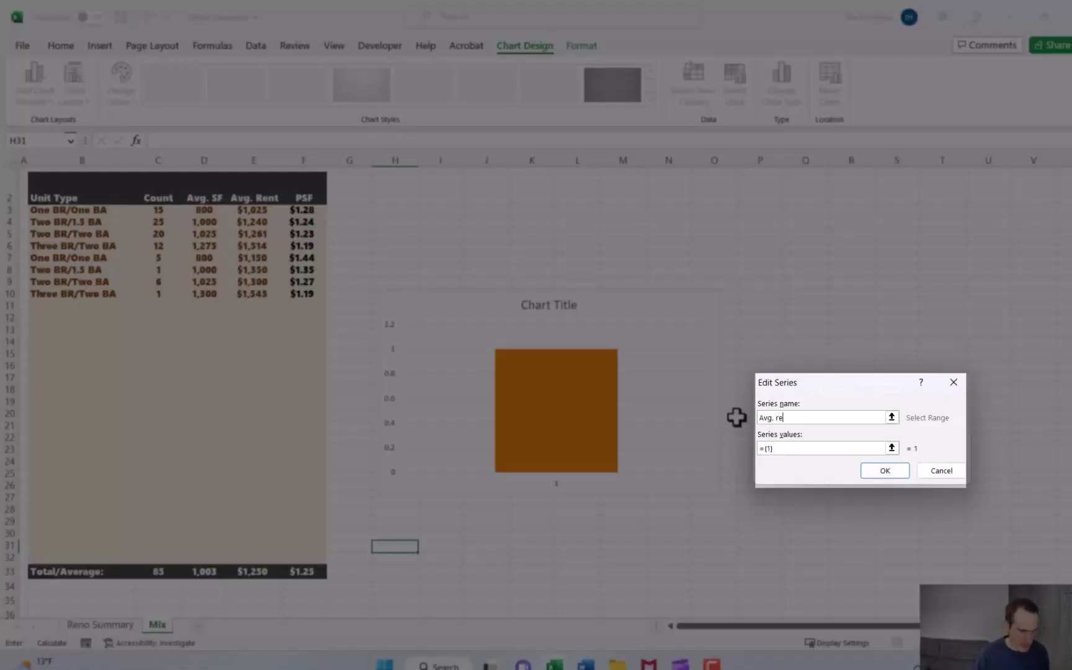
pyautogui.click(763, 448)
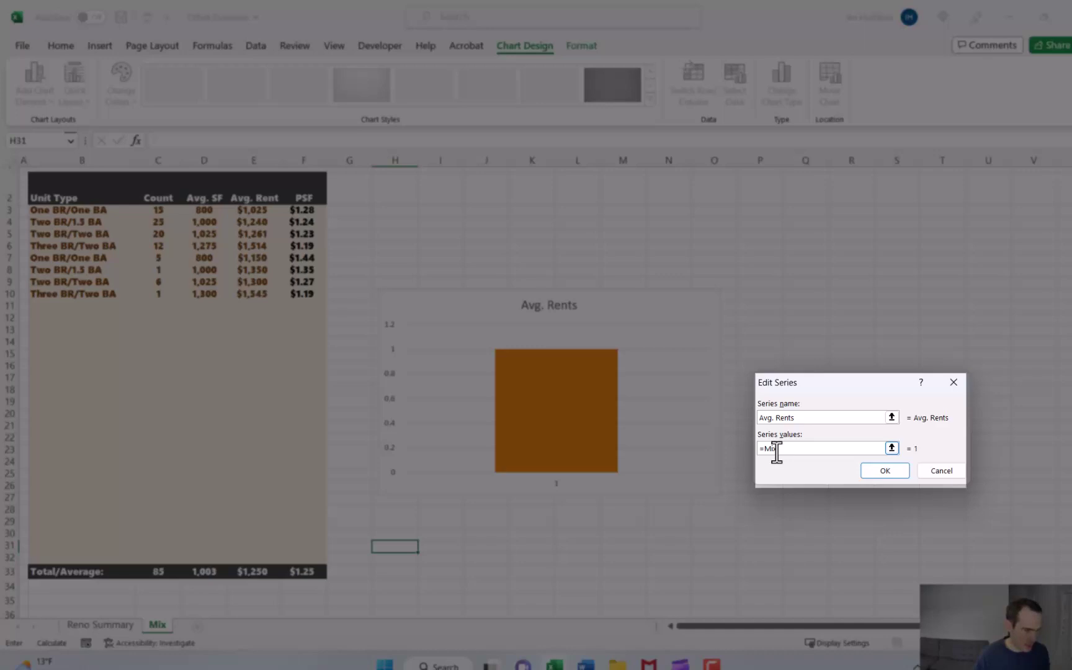
pyautogui.write('=Mix!Ren')
pyautogui.press('Return')
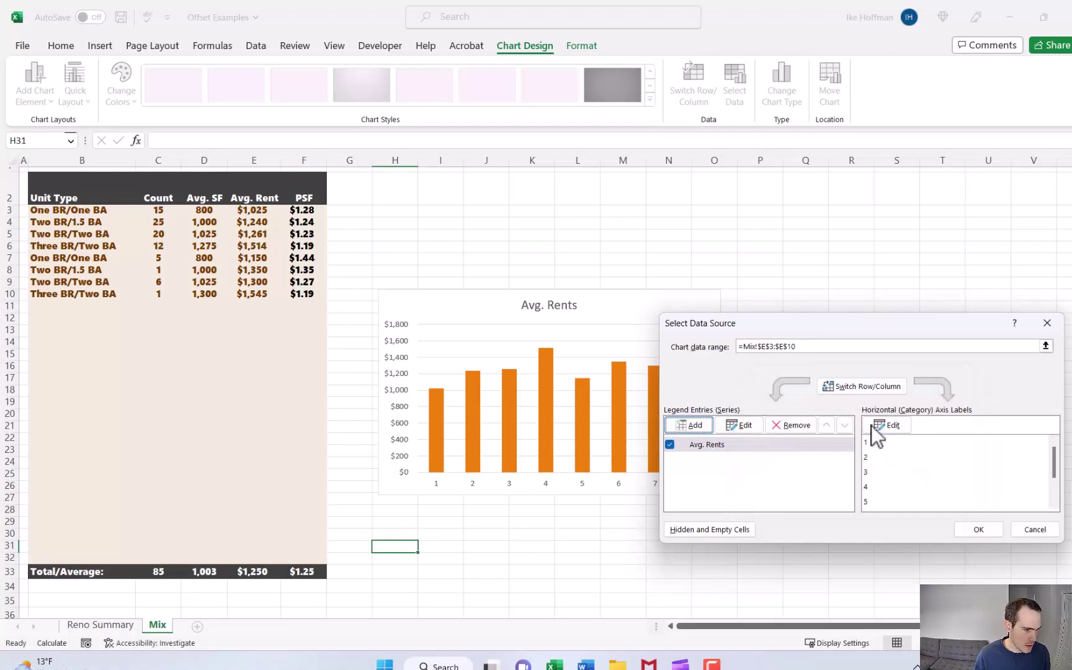
# Step: Label the horizontal axis with =Mix!Type and apply the data source changes
pyautogui.click(882, 421)
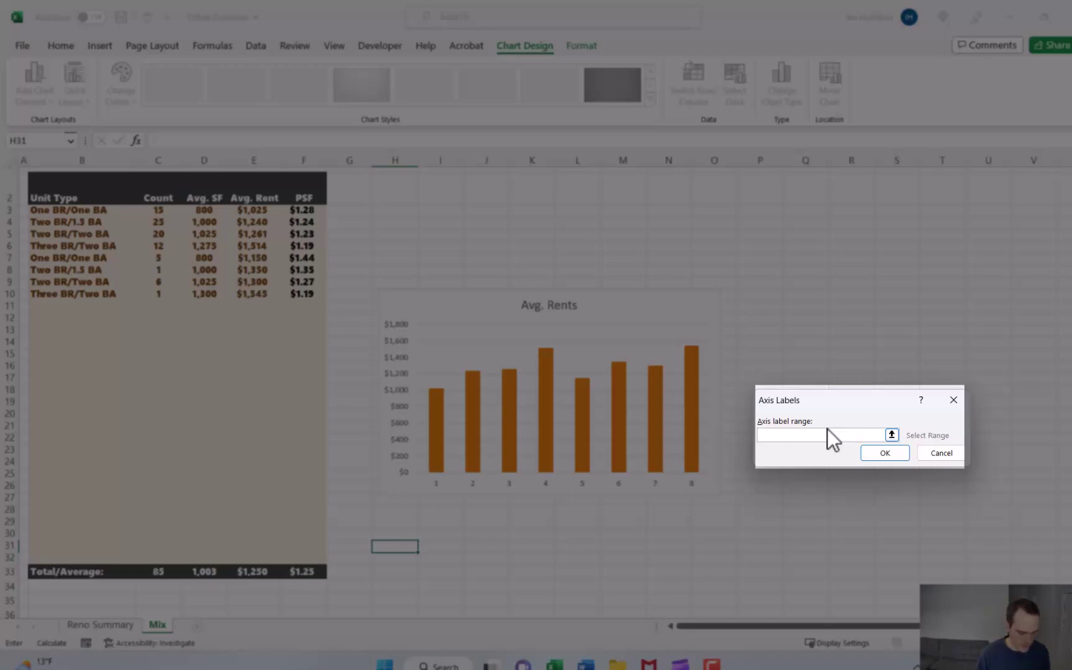
pyautogui.write('=Mix!Type')
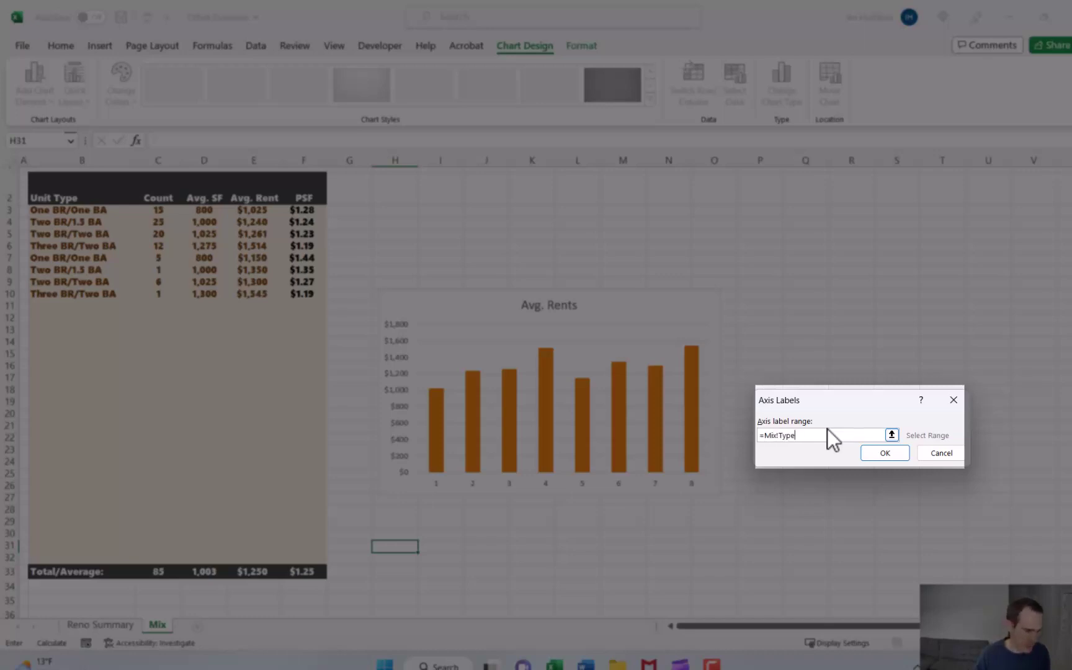
pyautogui.click(885, 453)
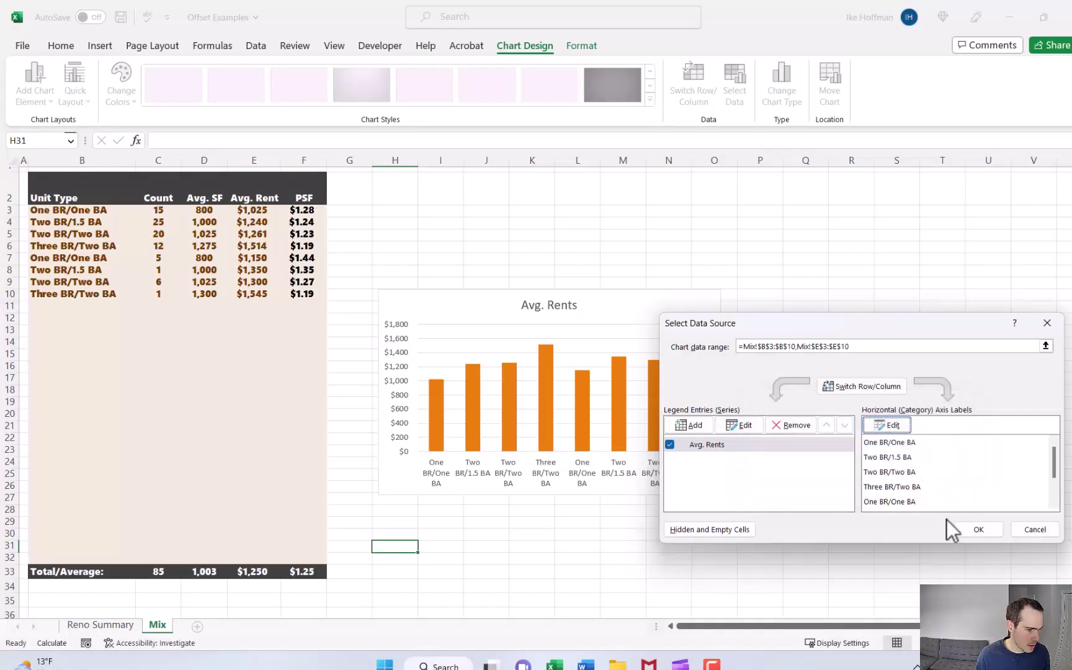
pyautogui.click(956, 529)
pyautogui.click(93, 310)
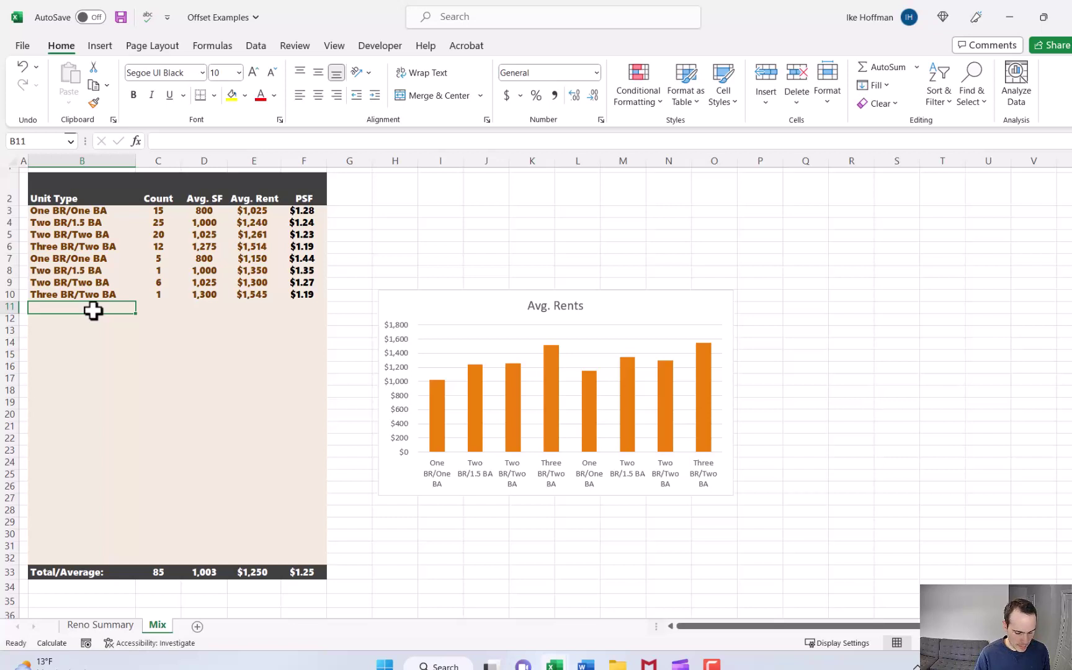
# Step: Enter row B11:E11 as Four/Two BA, 3 units, 1500 SF, 1650 rent
pyautogui.write('Four/Two BA')
pyautogui.press('Tab')
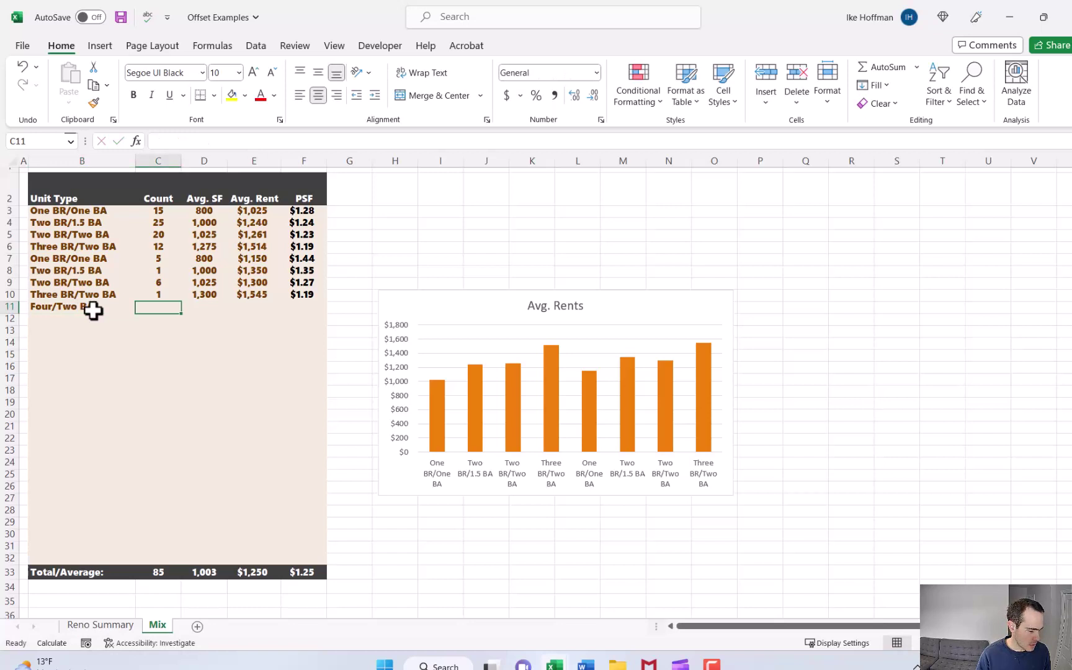
pyautogui.write('3')
pyautogui.press('Tab')
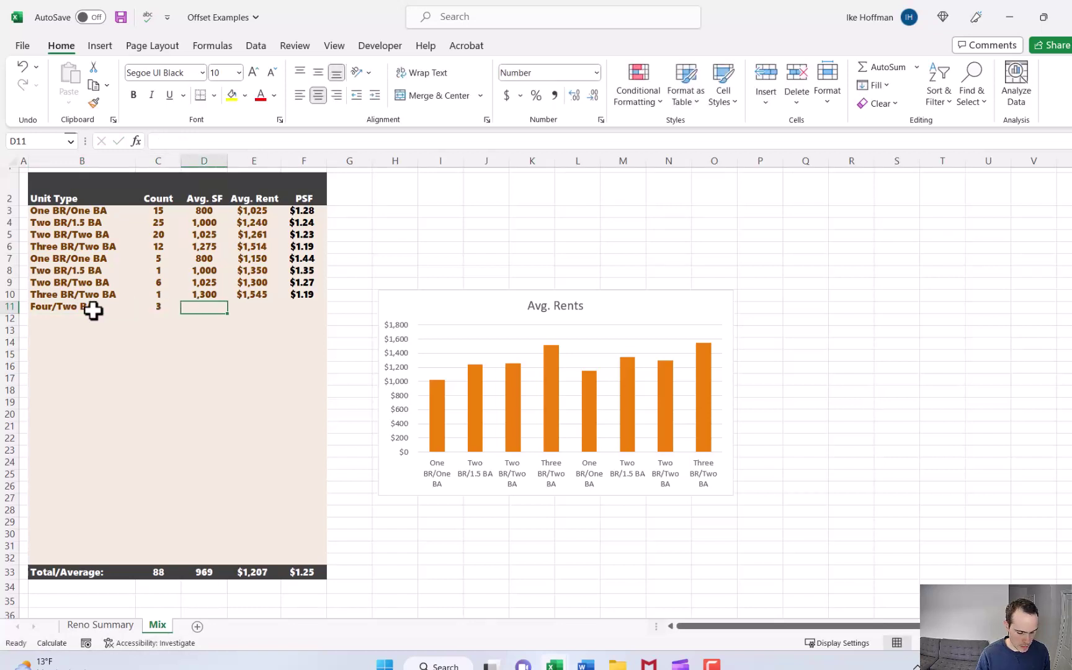
pyautogui.write('1500')
pyautogui.press('Tab')
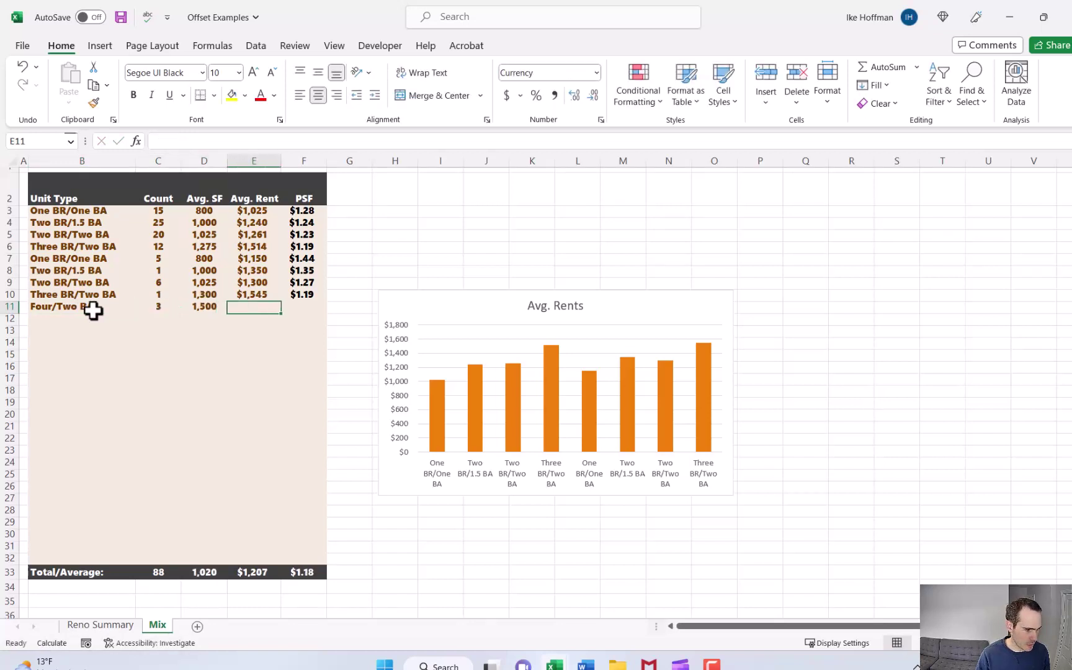
pyautogui.write('1650')
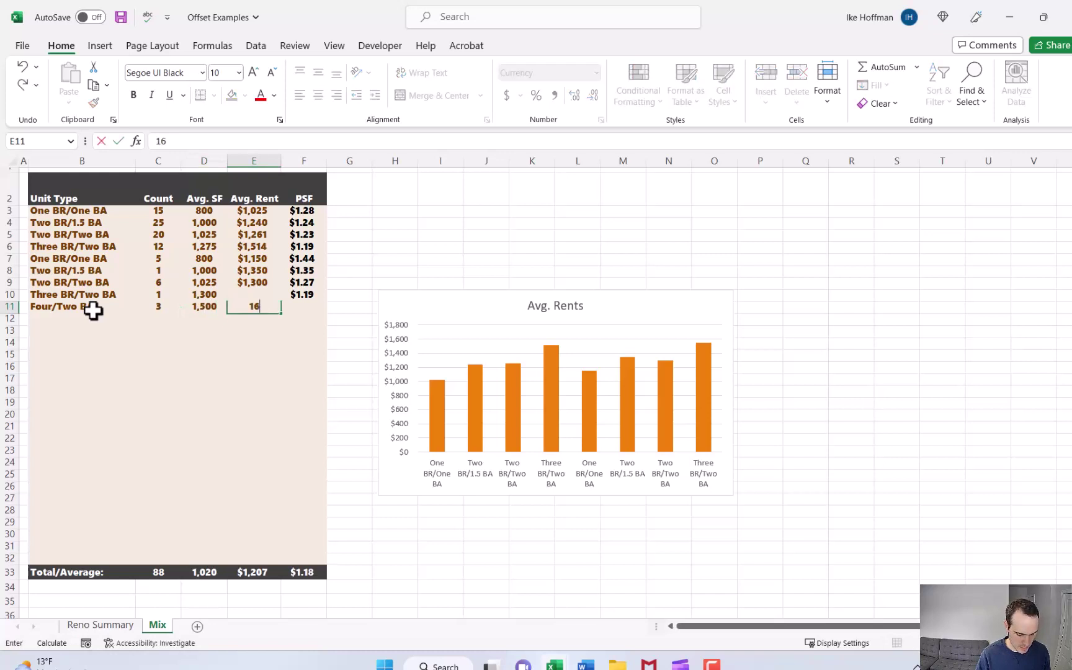
pyautogui.press('Return')
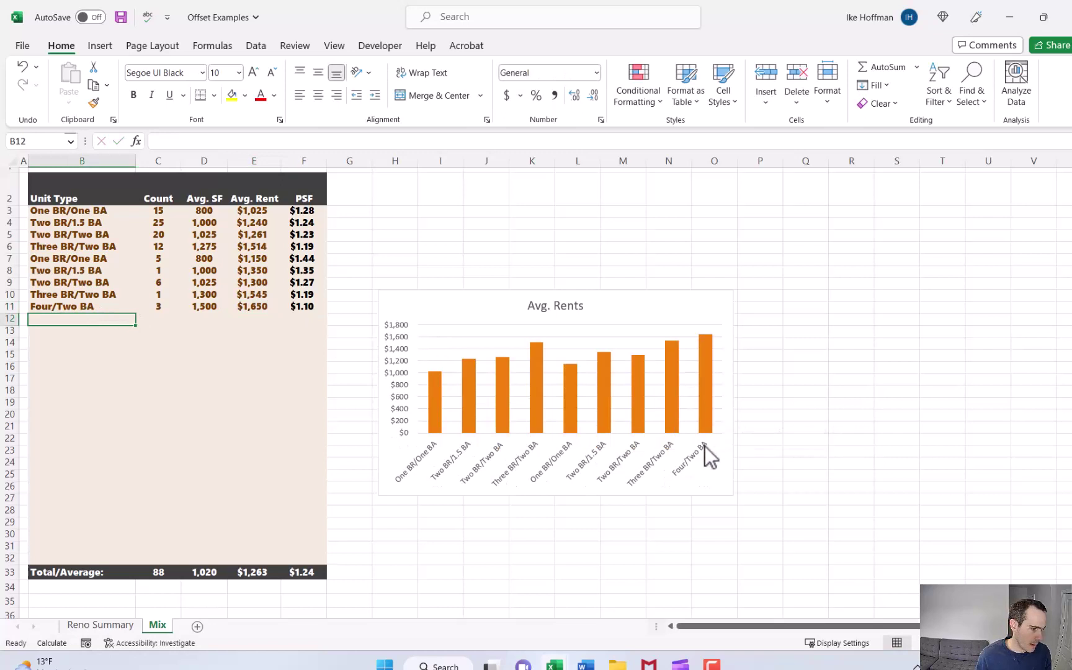
pyautogui.moveTo(707, 408)
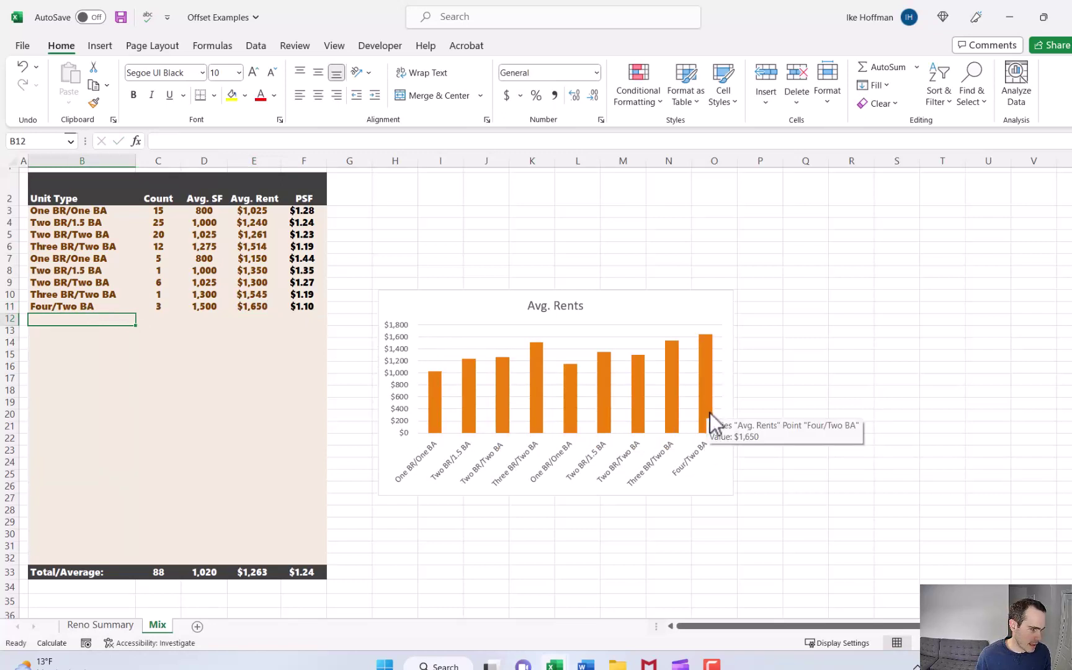
# Step: Clear unit rows B6:F11 on the Mix sheet, leaving three unit types in the chart
pyautogui.moveTo(304, 306); pyautogui.dragTo(83, 250)
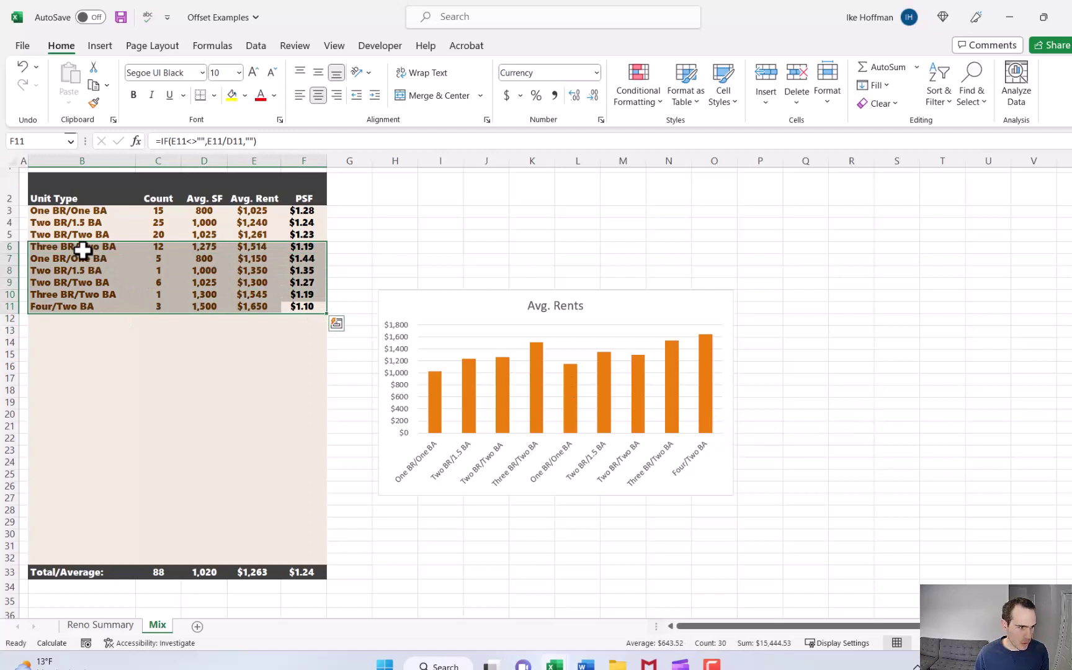
pyautogui.press('Delete')
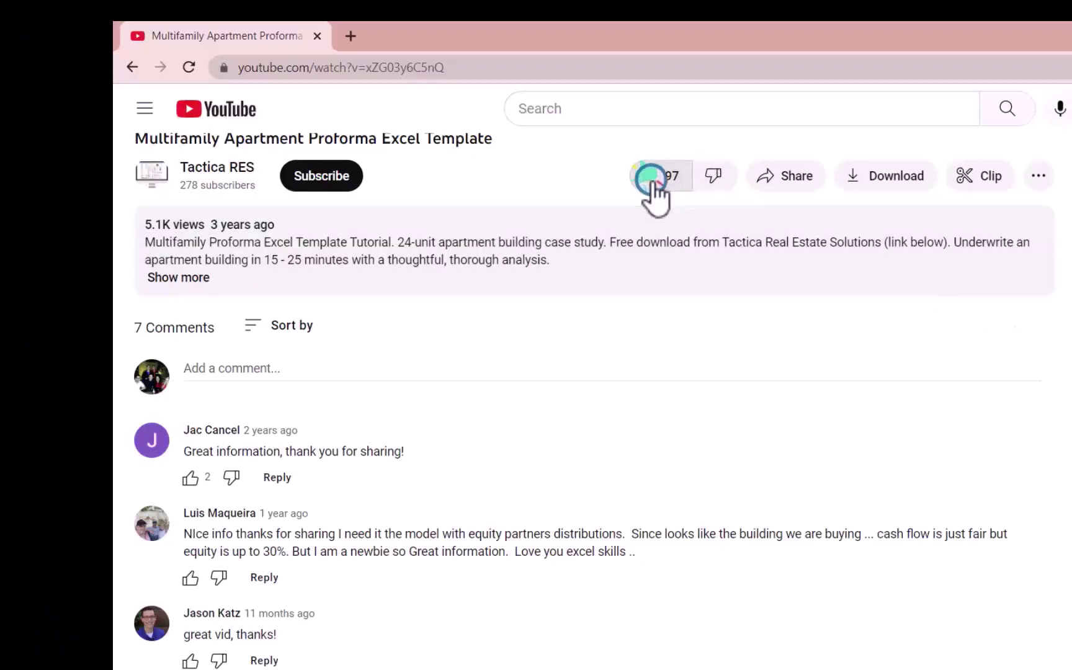
# Step: Subscribe to Tactica RES and set its notification bell to All
pyautogui.click(339, 187)
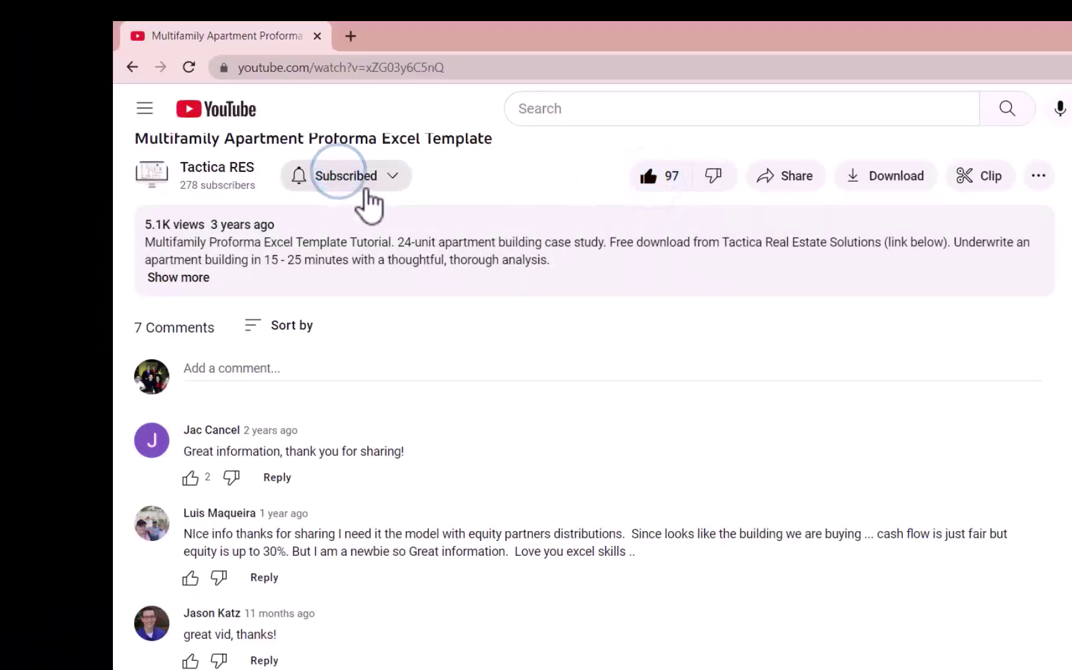
pyautogui.click(395, 182)
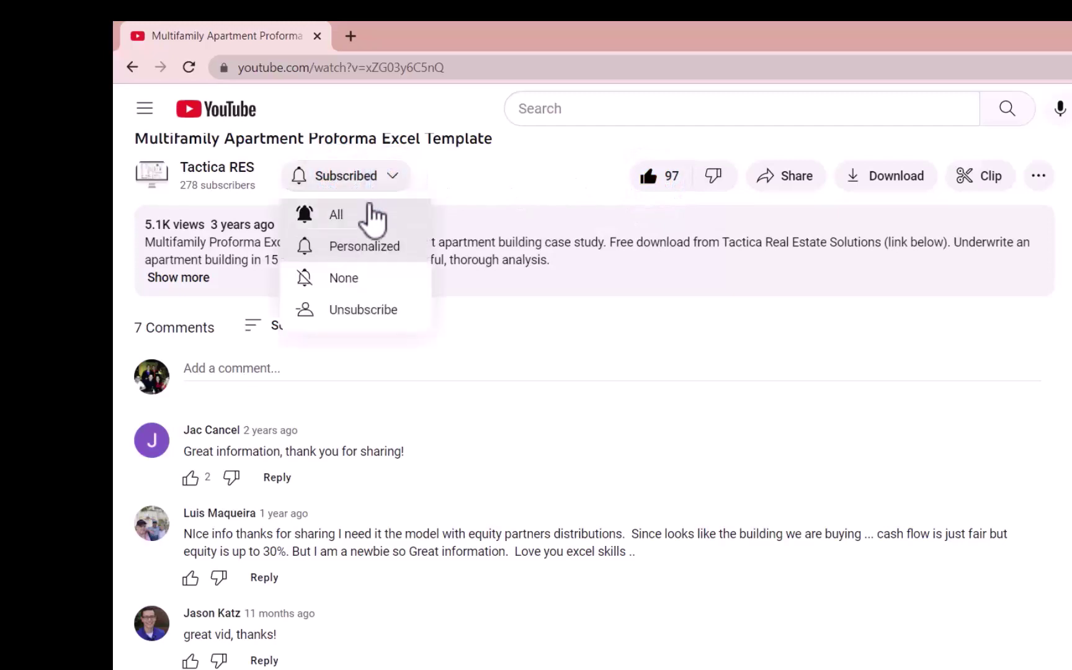